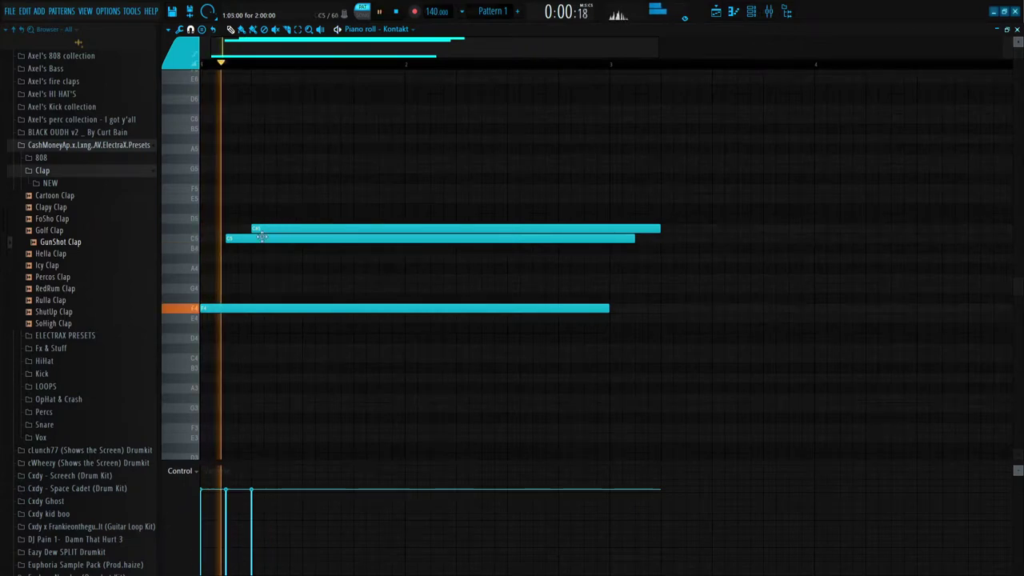
- Raise the third staggered note to F5 and add C5 and C#5 notes two steps apart late in bar 1
key(space)
drag(311, 228, 306, 189)
key(space)
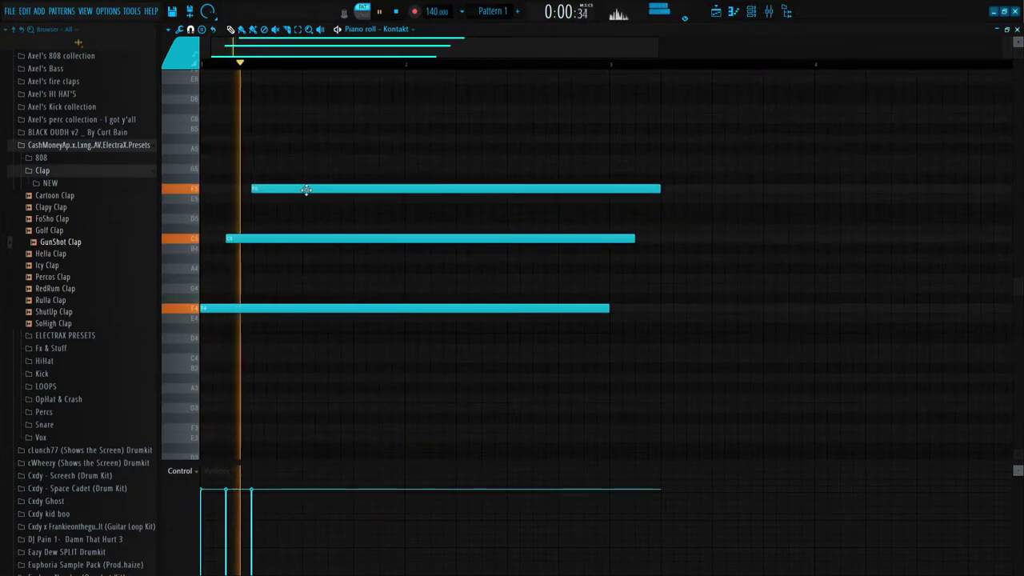
click(354, 241)
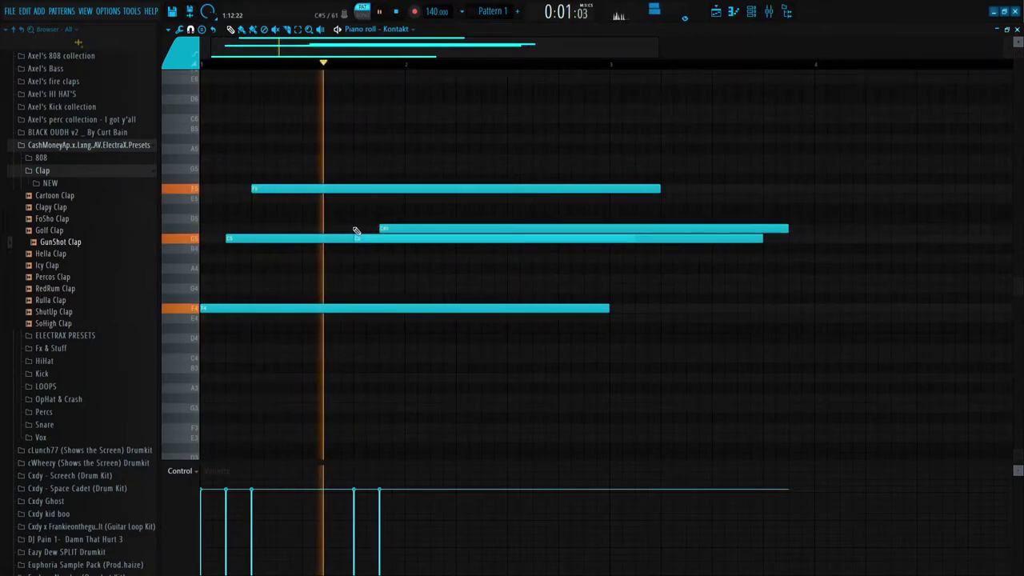
- Shorten the first C5 to two steps and shift the later C5 and C#5 pair to bar 1 step 15 and bar 2
ctrl+click(333, 239)
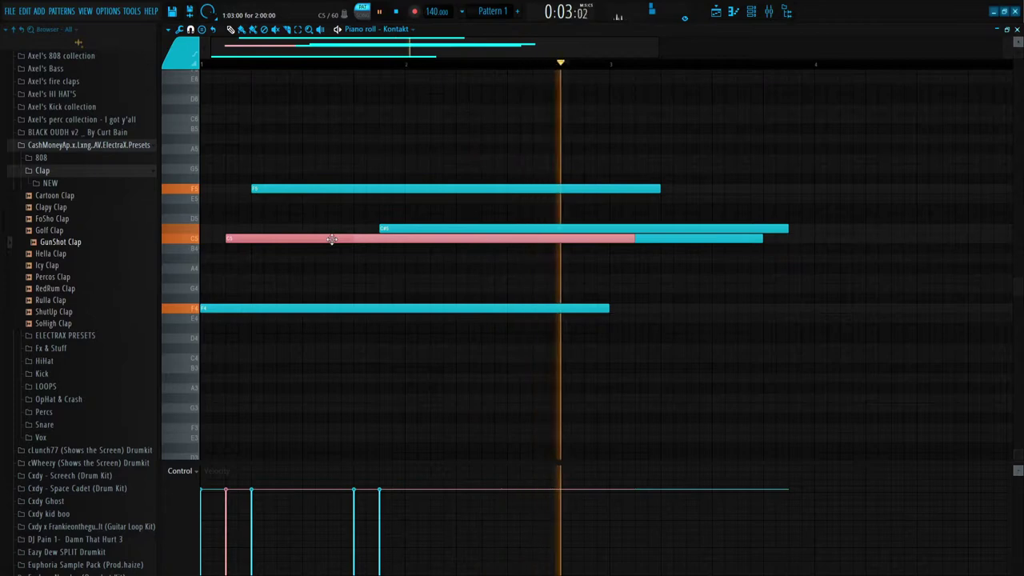
key(ctrl+l)
ctrl+click(332, 260)
key(space)
key(space)
ctrl+drag(681, 217, 585, 229)
key(space)
key(space)
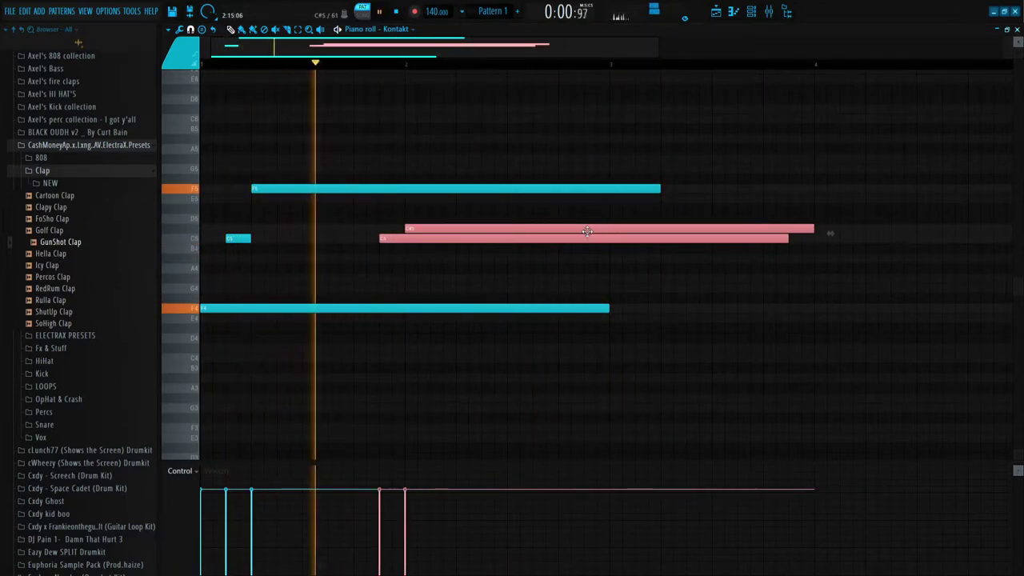
- Shorten the second C5 to two steps and trim the F5 and C#5 notes so they end at bar 3
key(ctrl+d)
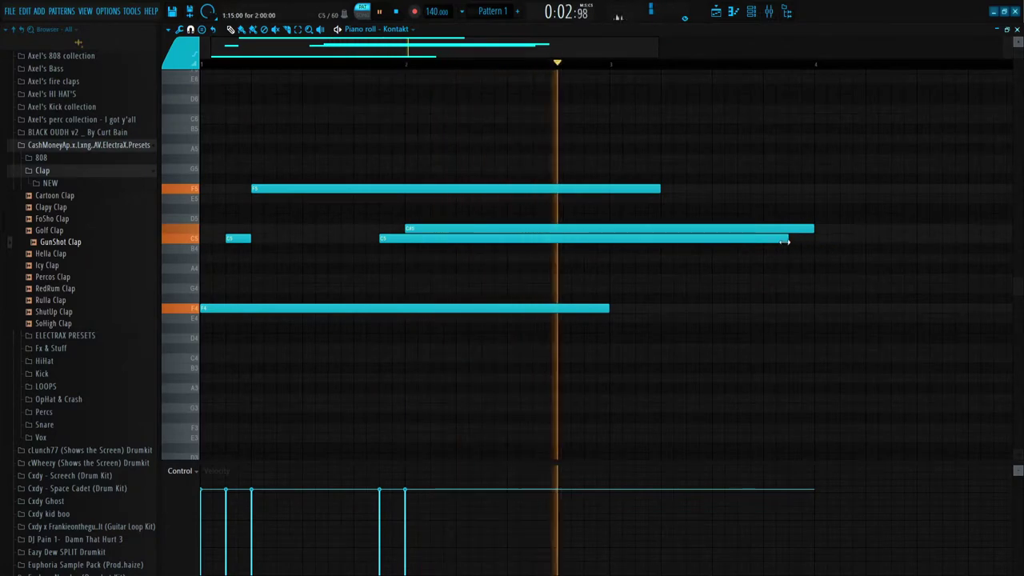
drag(427, 253, 404, 253)
key(space)
click(498, 232)
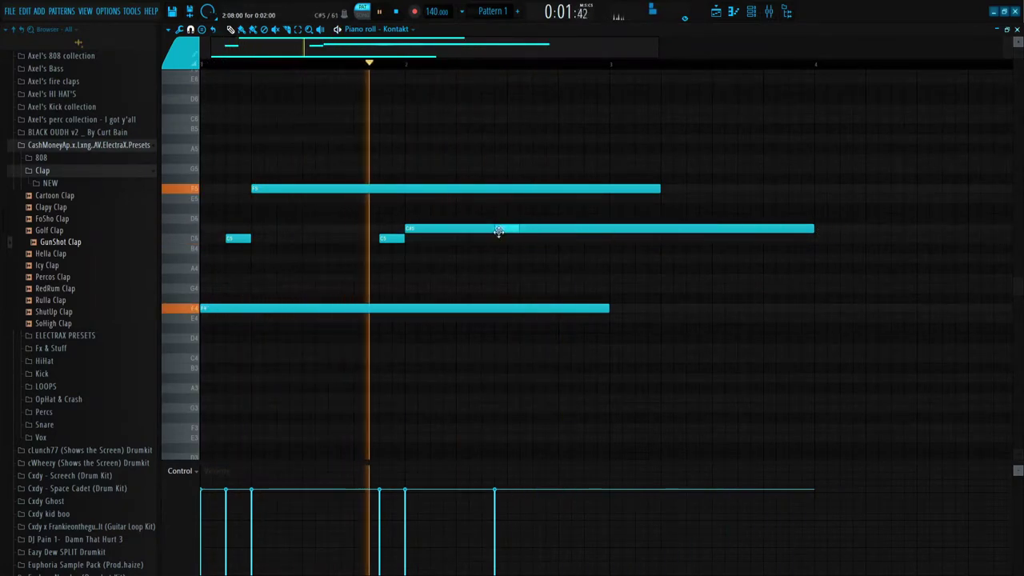
right_click(512, 229)
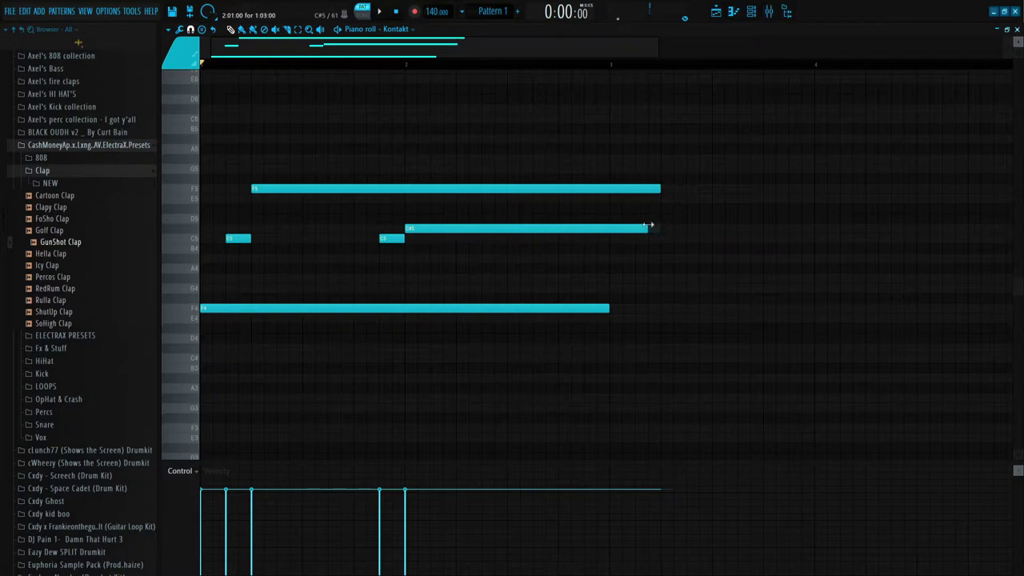
click(514, 240)
right_click(520, 241)
key(space)
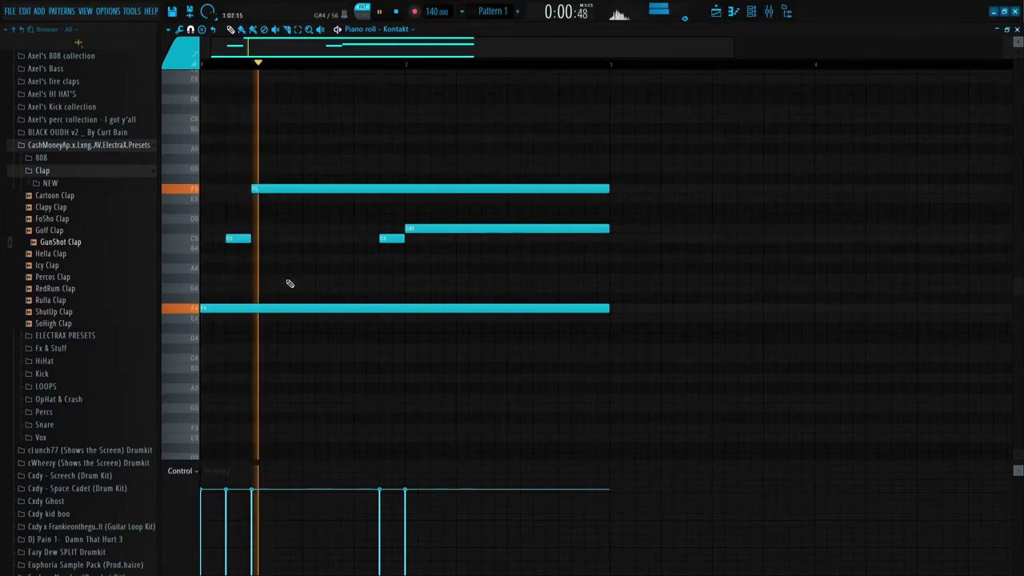
- Add a G#4 note over the second half of bar 1 and a G4 note over the second half of bar 2
click(305, 279)
drag(660, 279, 432, 273)
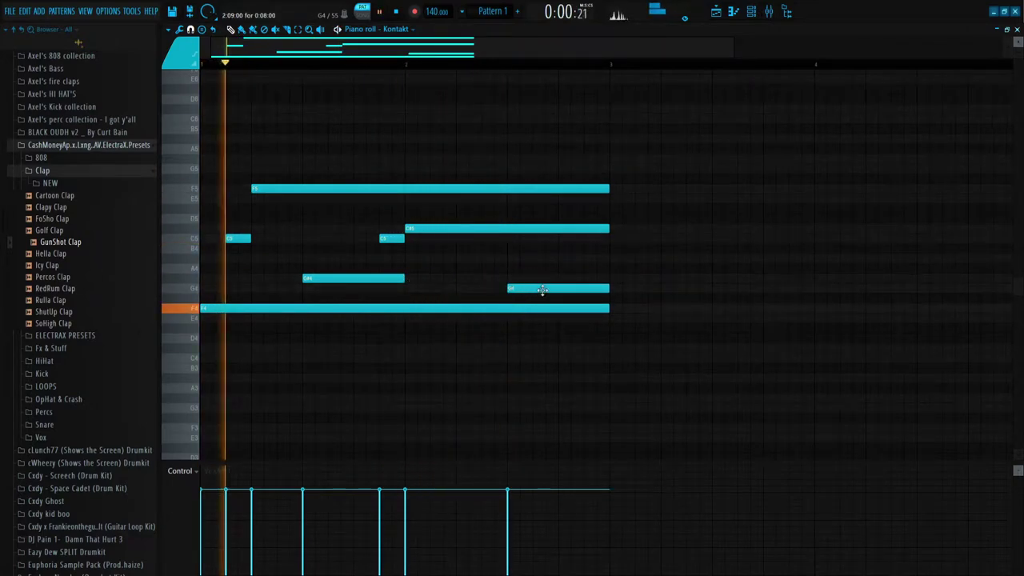
mouse_move(543, 290)
mouse_down()
mouse_move(481, 292)
mouse_move(550, 291)
mouse_up()
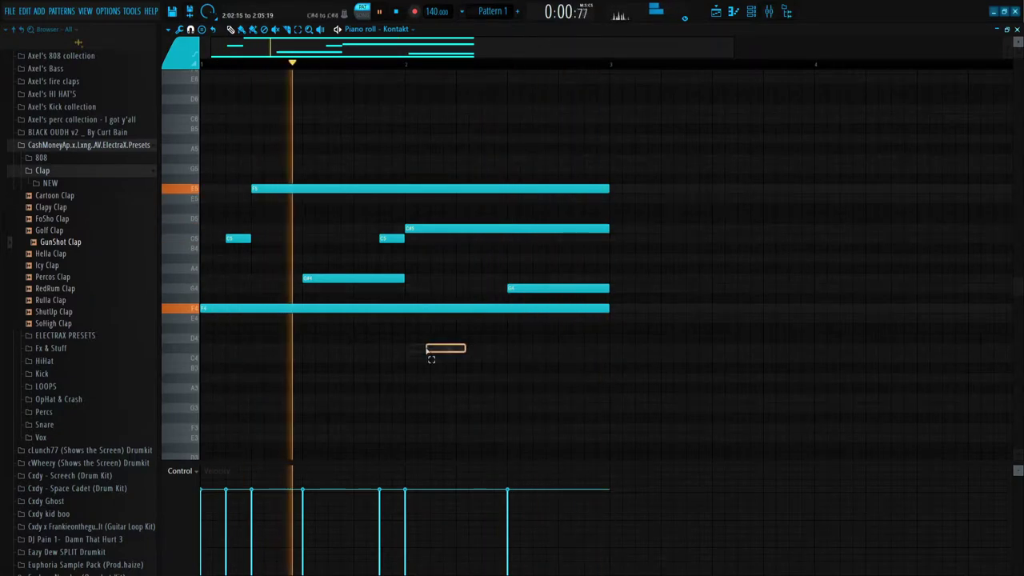
- Draw a short upper melody: F6 on steps 1 and 5, C6 on step 9, and C#6 at bar 2
scroll(237, 315, down, 1)
scroll(285, 257, up, 3)
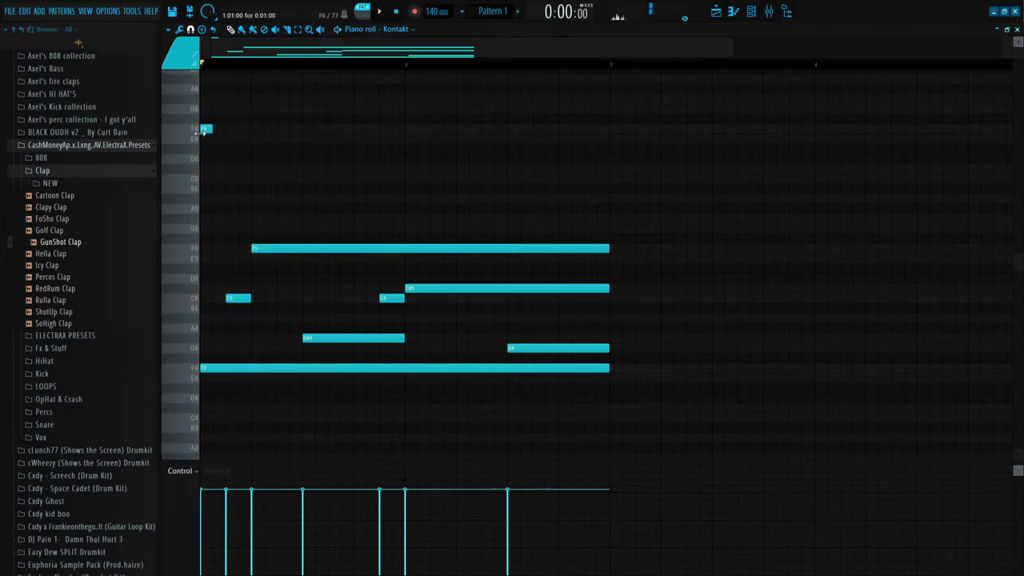
click(231, 129)
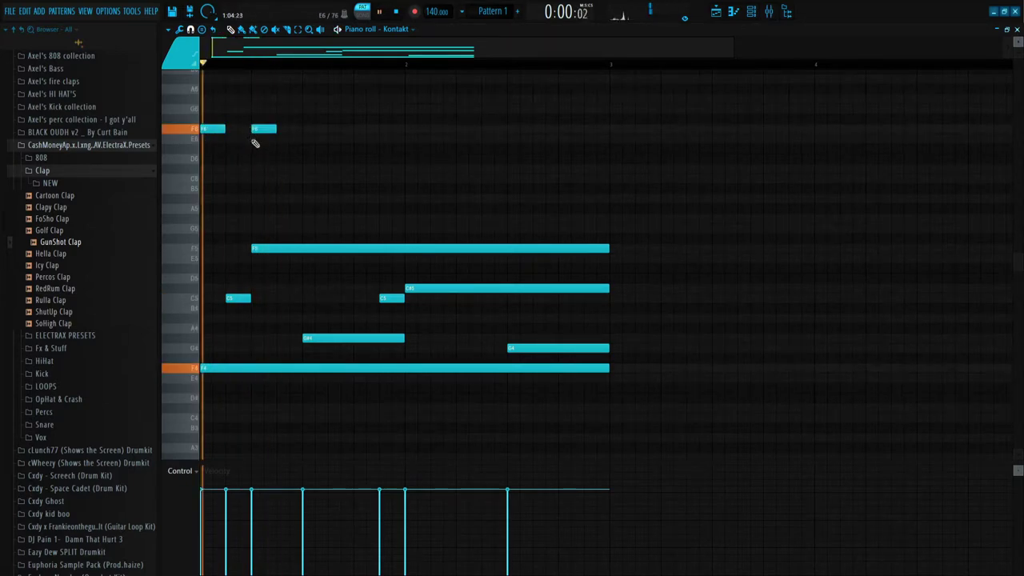
click(309, 140)
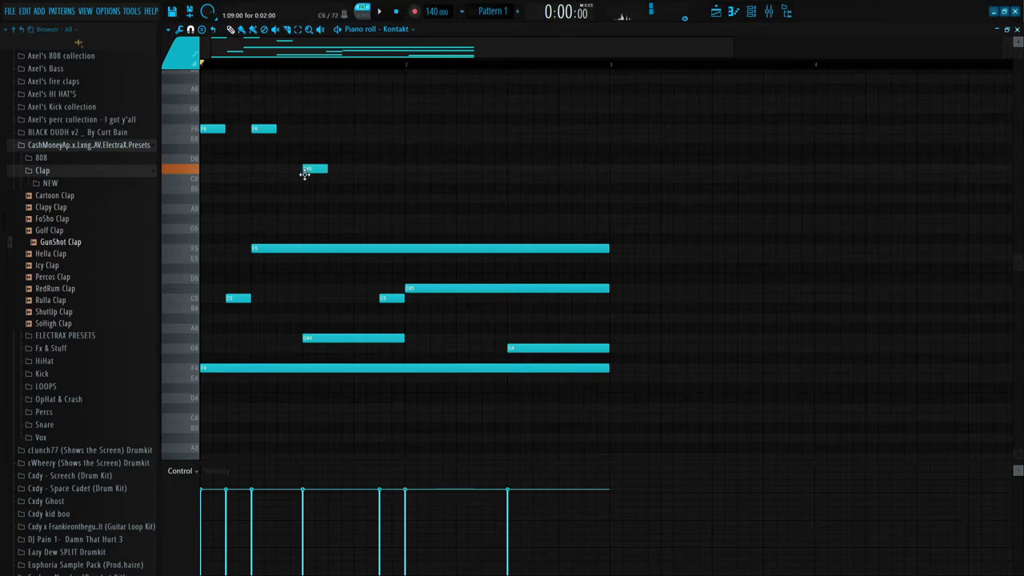
click(409, 169)
click(538, 180)
right_click(535, 181)
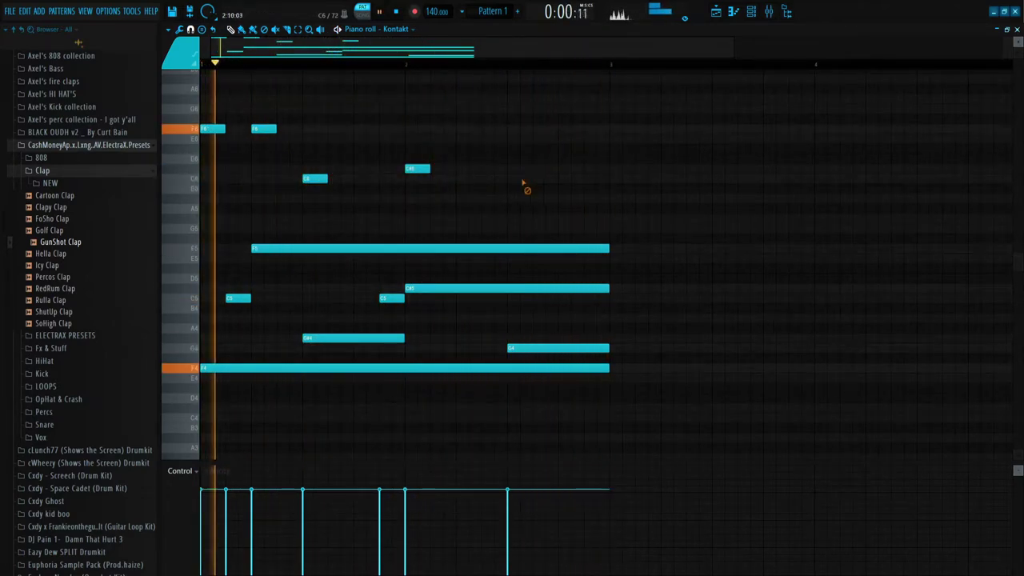
- Replace the short C#6 at bar 2 with an A#5 on bar 1 step 13 and a G#5 at bar 2
right_click(416, 170)
click(359, 198)
click(410, 219)
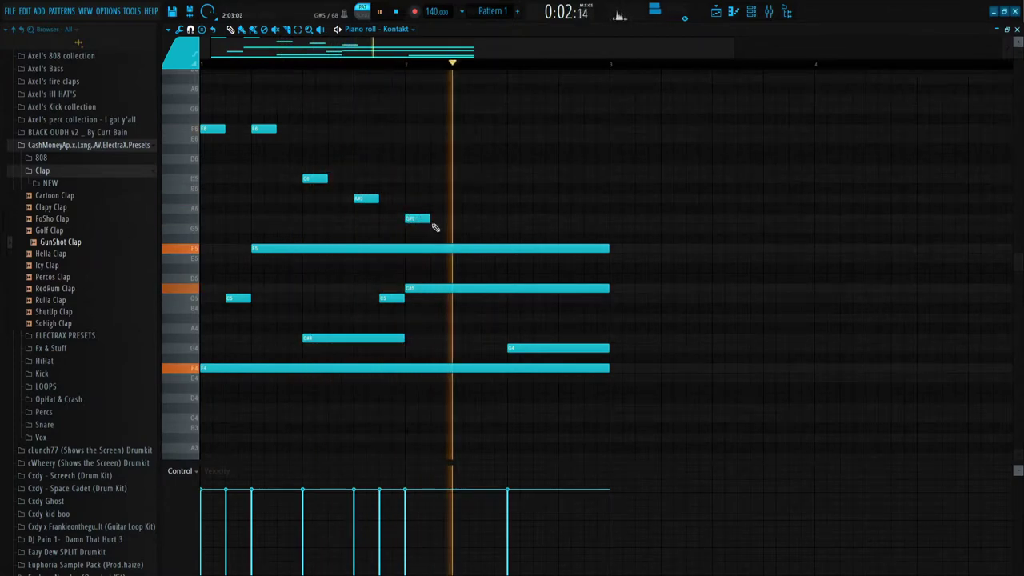
right_click(518, 219)
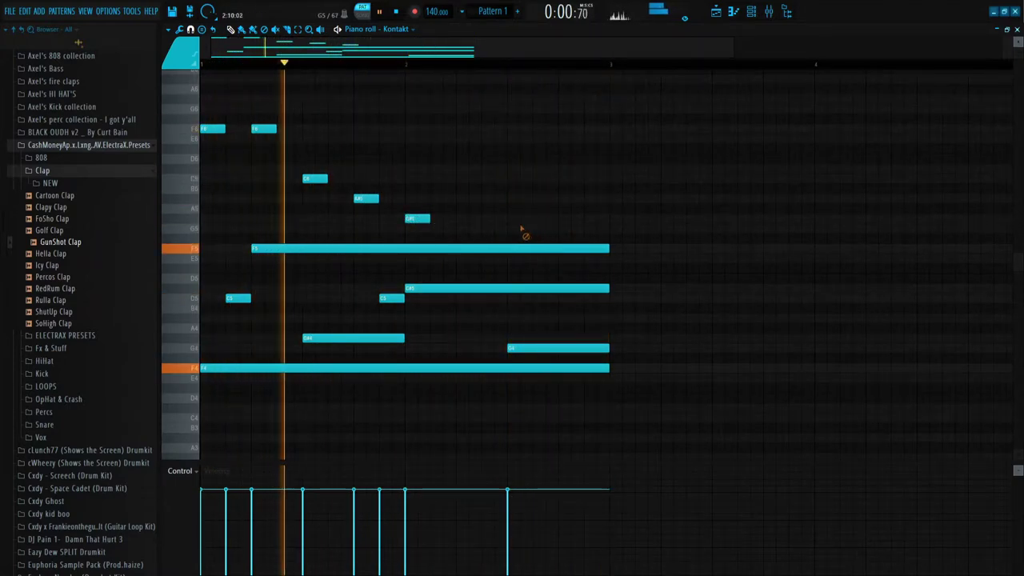
- Lengthen the C6, A#5 and G#5 notes to four steps and make the second F6 span from step 3 to step 9
drag(435, 231, 347, 184)
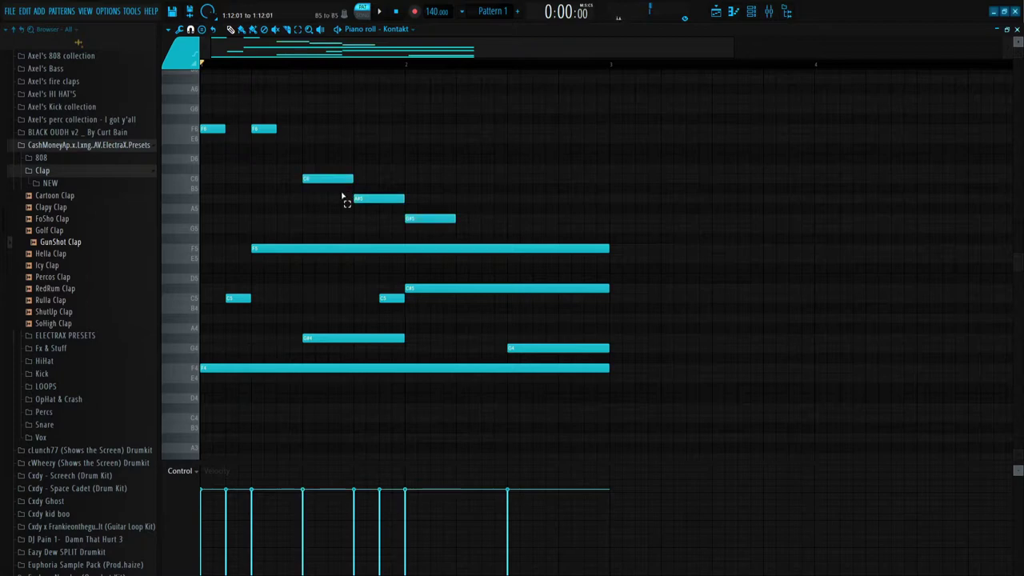
key(space)
drag(246, 129, 301, 129)
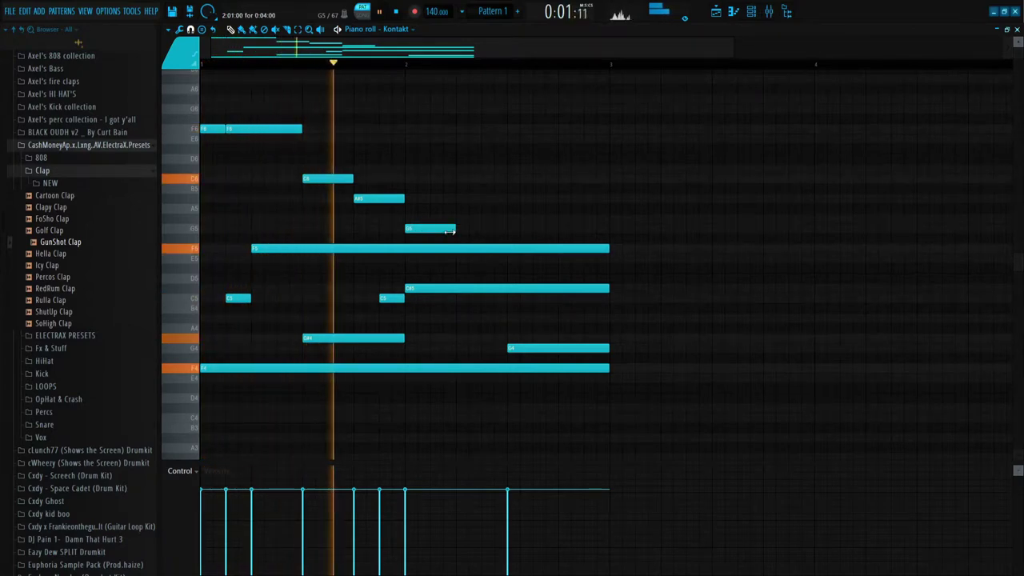
- Extend the bar 2 G5 to step 13, and add a four-step G#5 after it and a C#6 starting at bar 2
drag(480, 229, 455, 229)
click(564, 218)
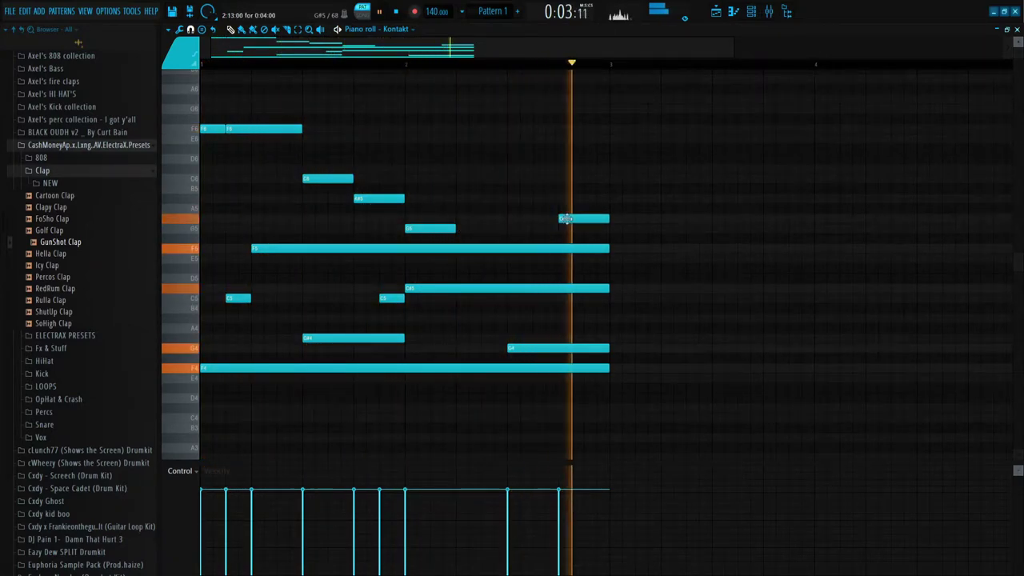
click(509, 229)
right_click(508, 229)
drag(455, 229, 482, 229)
key(space)
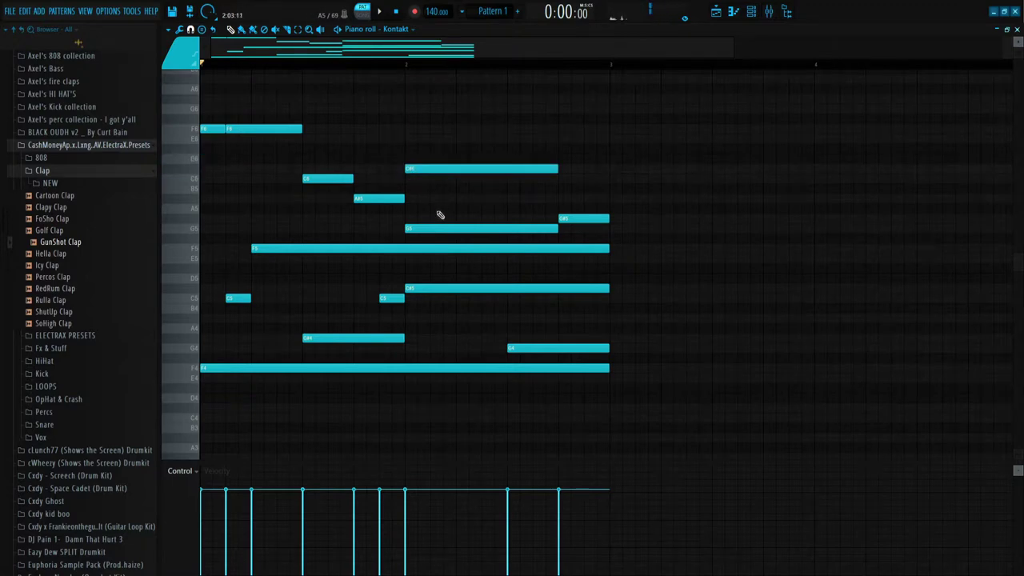
click(422, 229)
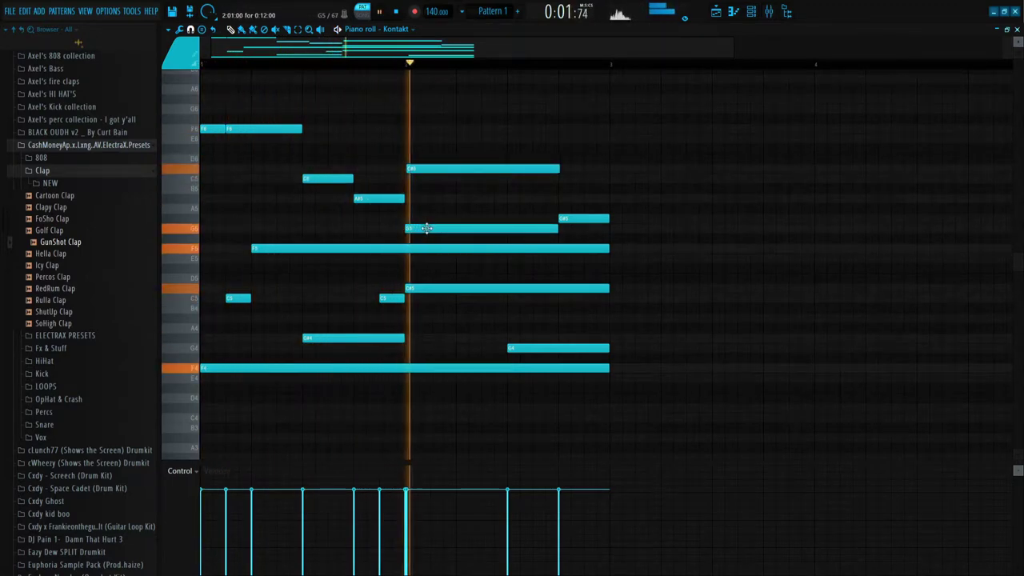
- Delete the G5 and G#5 notes from bar 2 and replace the A#5 with a two-step note on bar 1 step 15
right_click(468, 228)
right_click(578, 219)
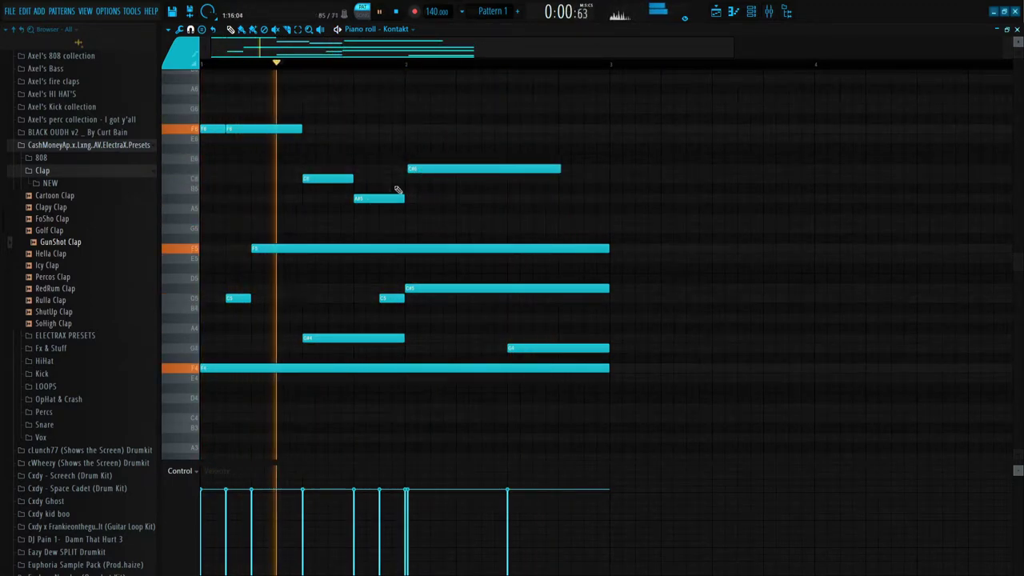
right_click(381, 199)
click(388, 198)
drag(530, 199, 404, 198)
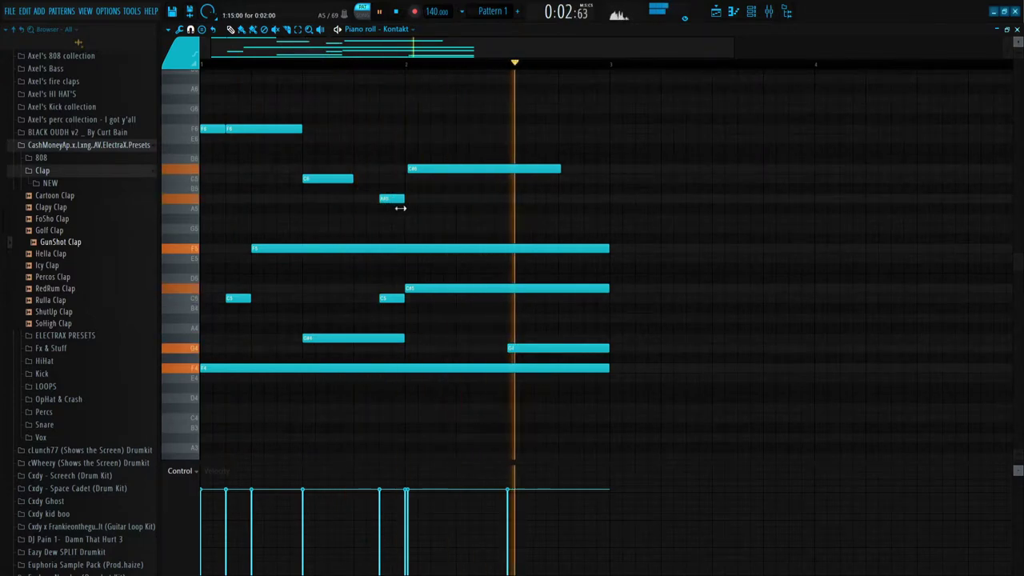
- Extend the bar 1 C6 up to the start of the A#5 and lower the opening F6 note's velocity slightly
click(374, 179)
right_click(374, 180)
drag(351, 179, 375, 183)
ctrl+click(212, 132)
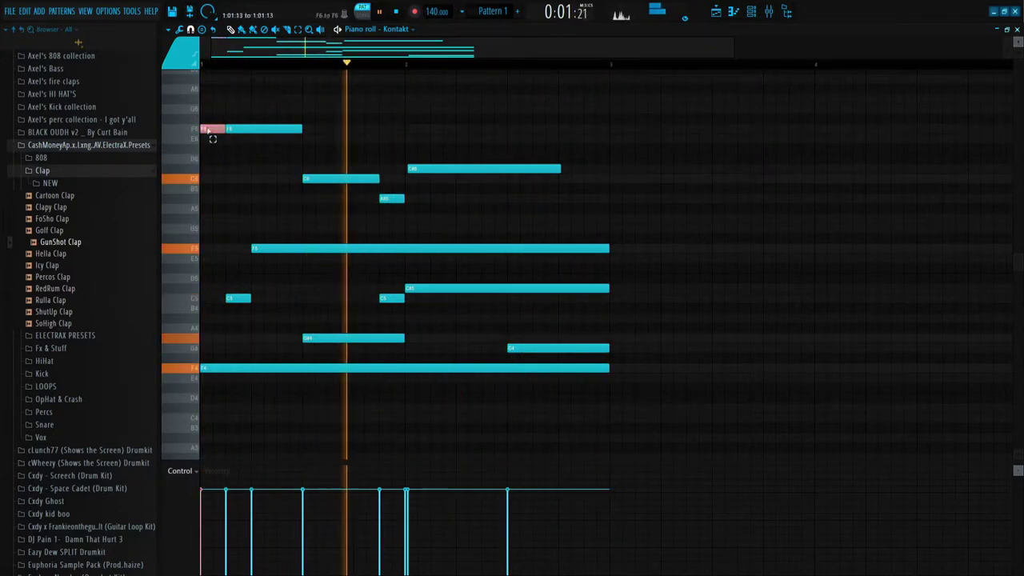
- Duplicate the two-bar melody into bars 3 and 4 and lower the copied C#6 in bar 4 to G5
ctrl+click(397, 186)
key(ctrl+b)
scroll(555, 153, down, 3)
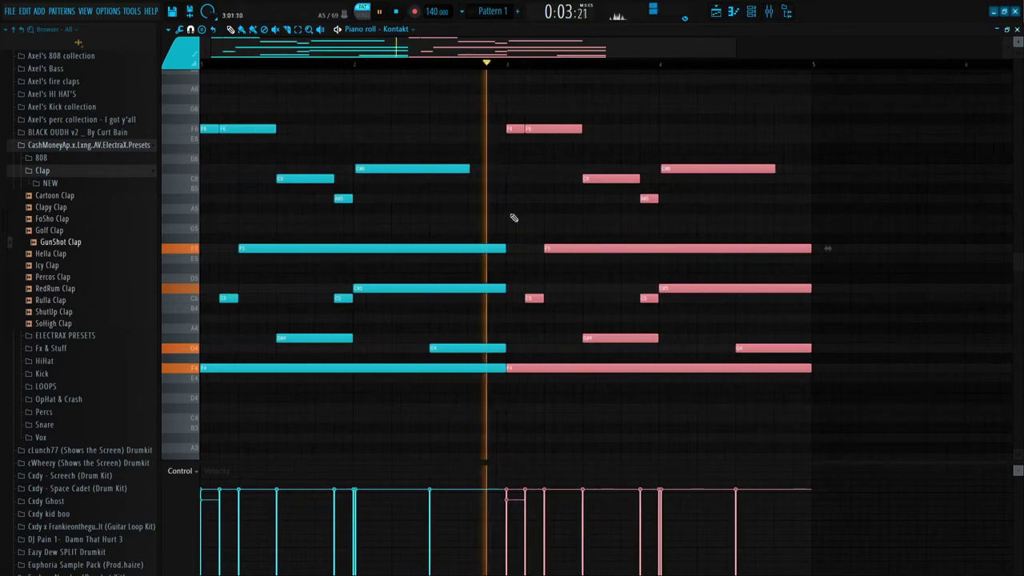
ctrl+click(615, 213)
drag(647, 169, 645, 225)
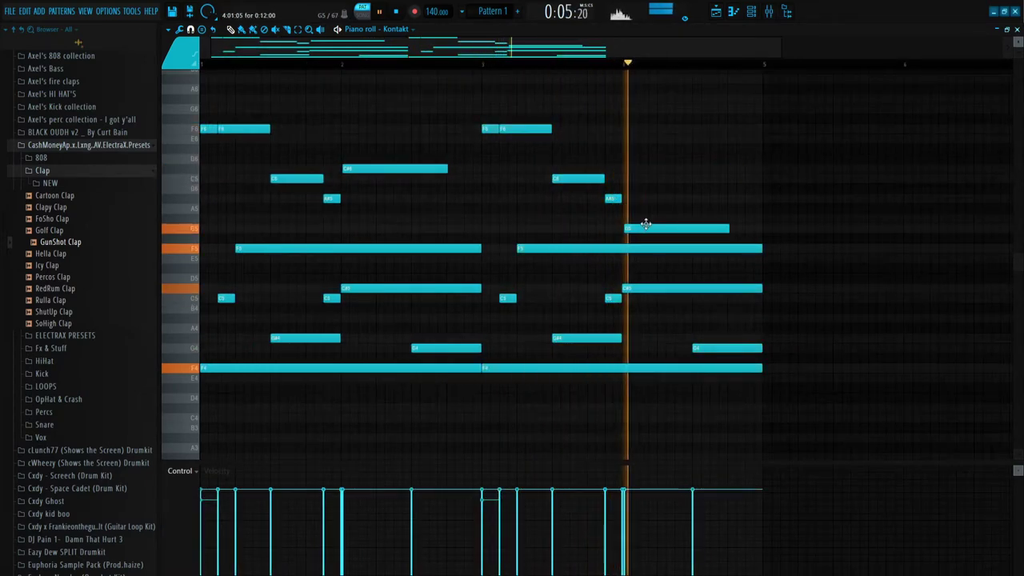
key(space)
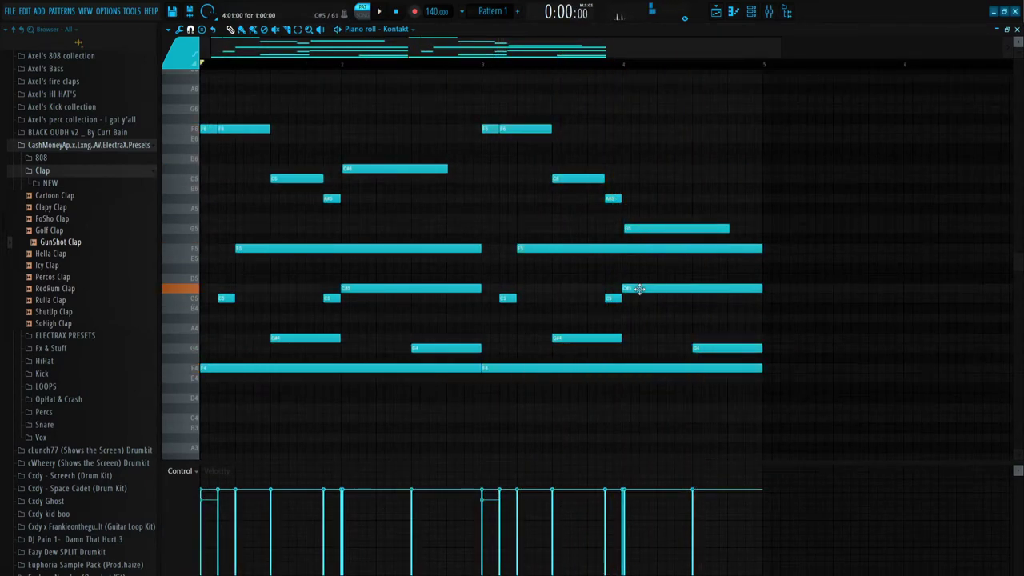
- Shorten the bar 4 C#5 to half a bar and fill the second half with a C5 note
key(space)
drag(831, 298, 693, 287)
drag(735, 229, 771, 227)
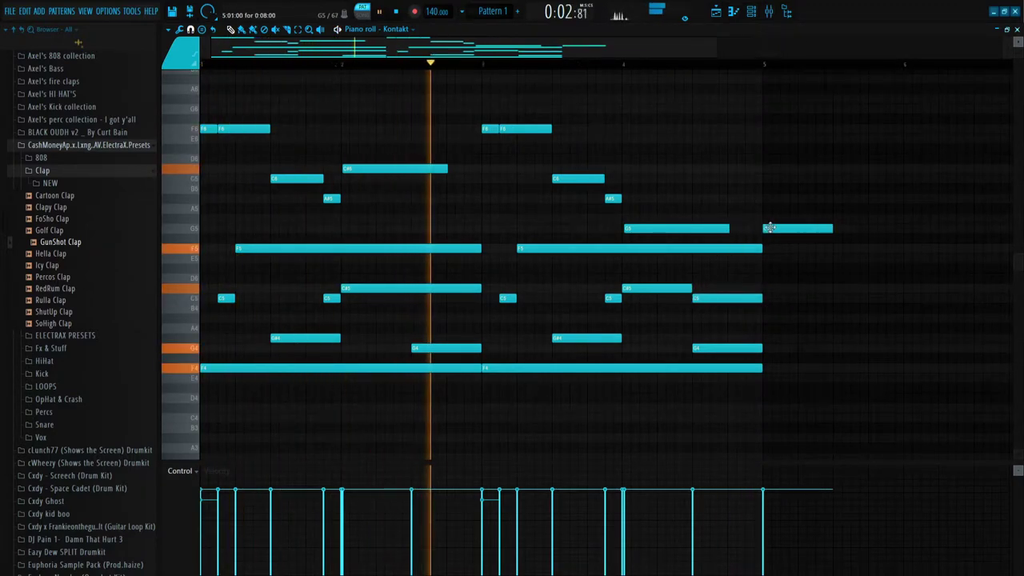
right_click(770, 227)
key(space)
- Add a two-step C6 at the end of bar 2 and lower the velocities of both F6 notes in bar 3
scroll(474, 171, up, 2)
click(460, 169)
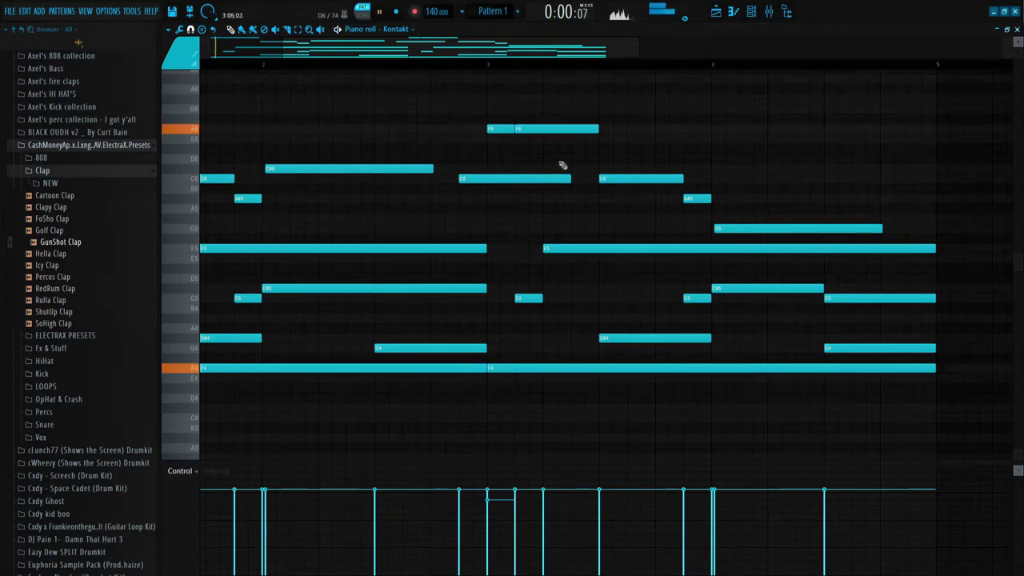
drag(512, 129, 613, 128)
drag(505, 541, 535, 512)
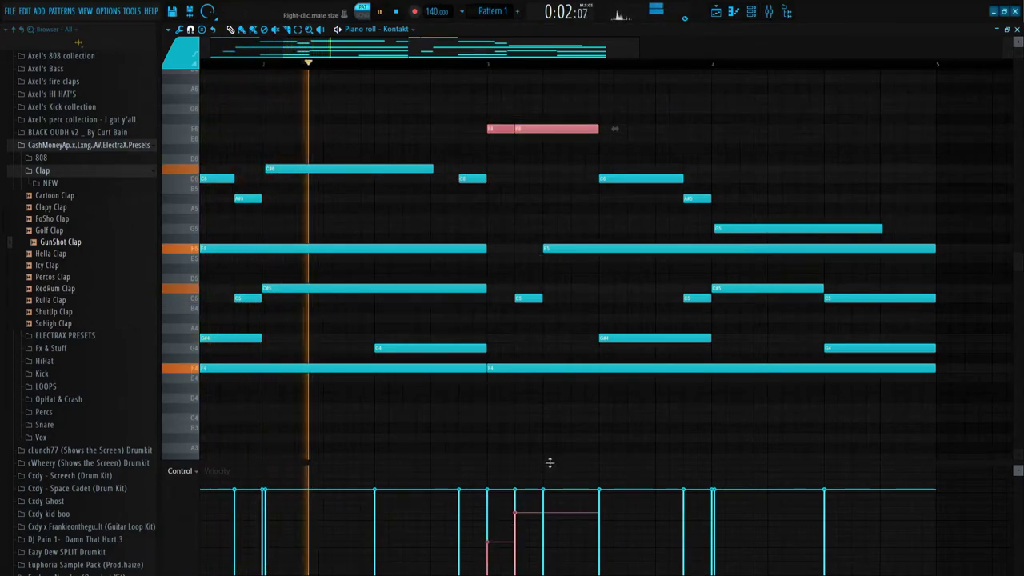
ctrl+click(495, 368)
- Raise the velocity of the first, shorter F6 note in bar 3 slightly
scroll(458, 302, down, 2)
ctrl+click(473, 167)
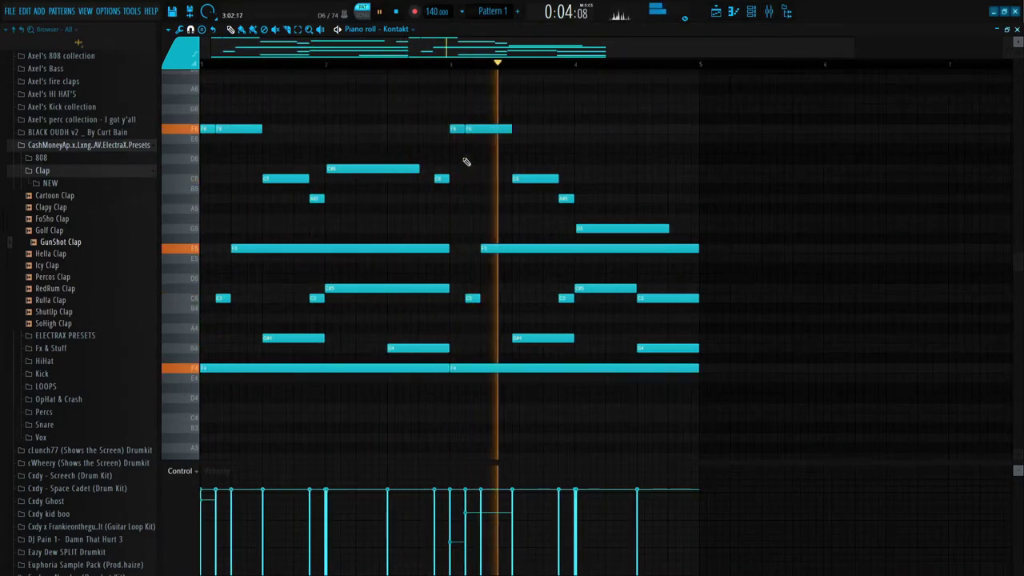
ctrl+click(456, 129)
scroll(464, 159, up, 3)
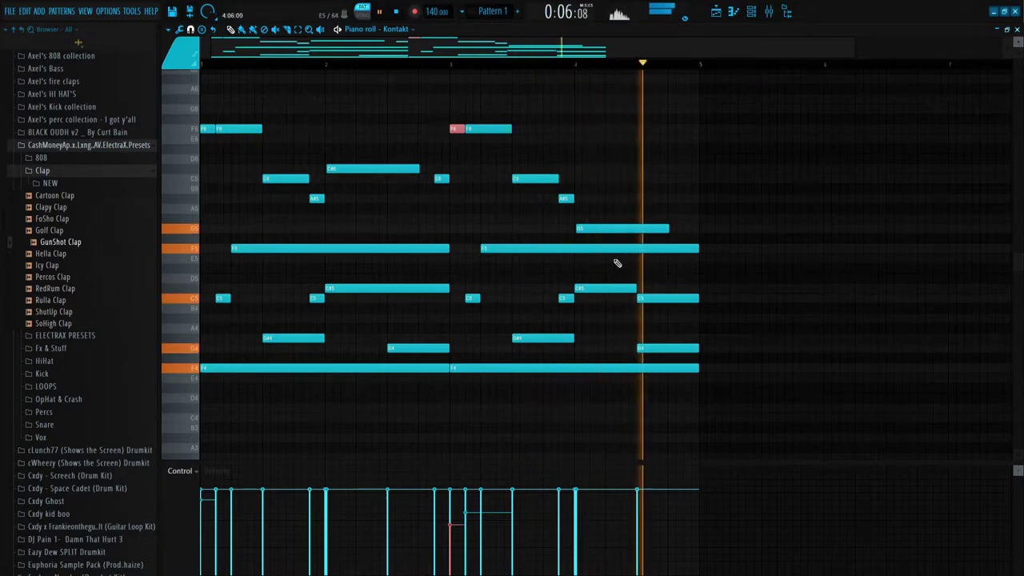
- Add a four-step G#5 note from step 13 to the end of bar 4
key(space)
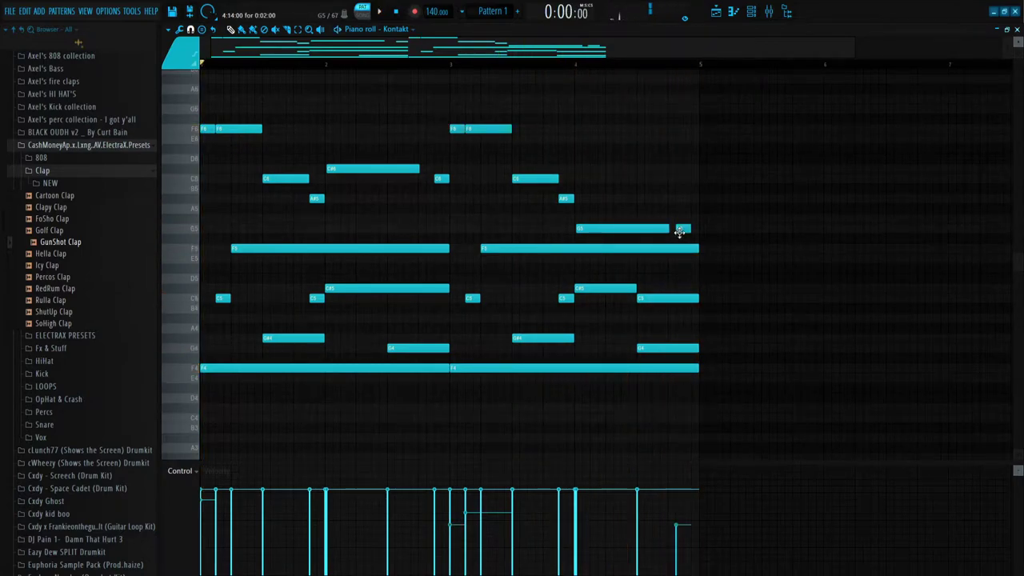
drag(683, 218, 698, 220)
scroll(705, 223, up, 3)
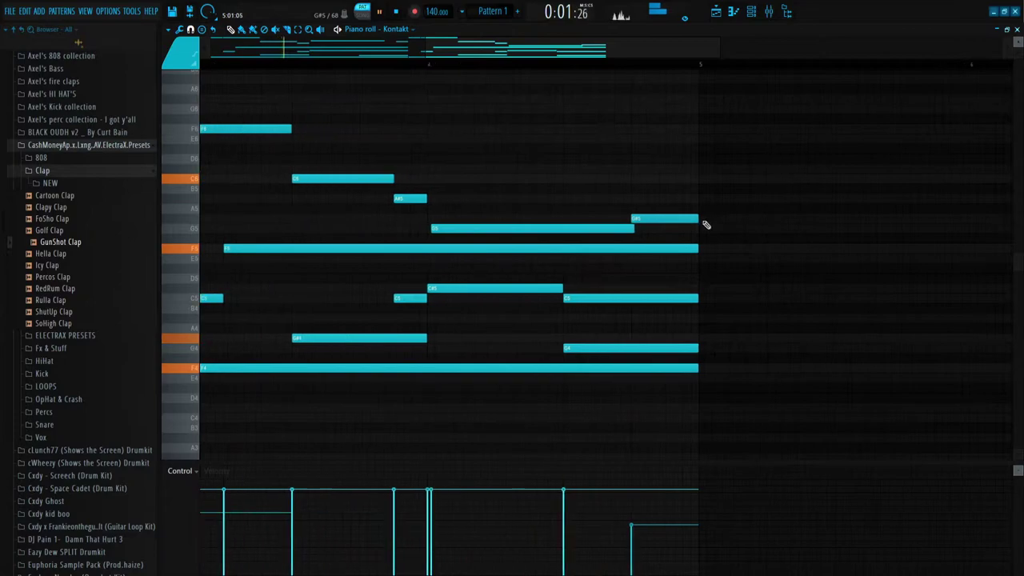
scroll(702, 230, down, 1)
scroll(694, 242, down, 3)
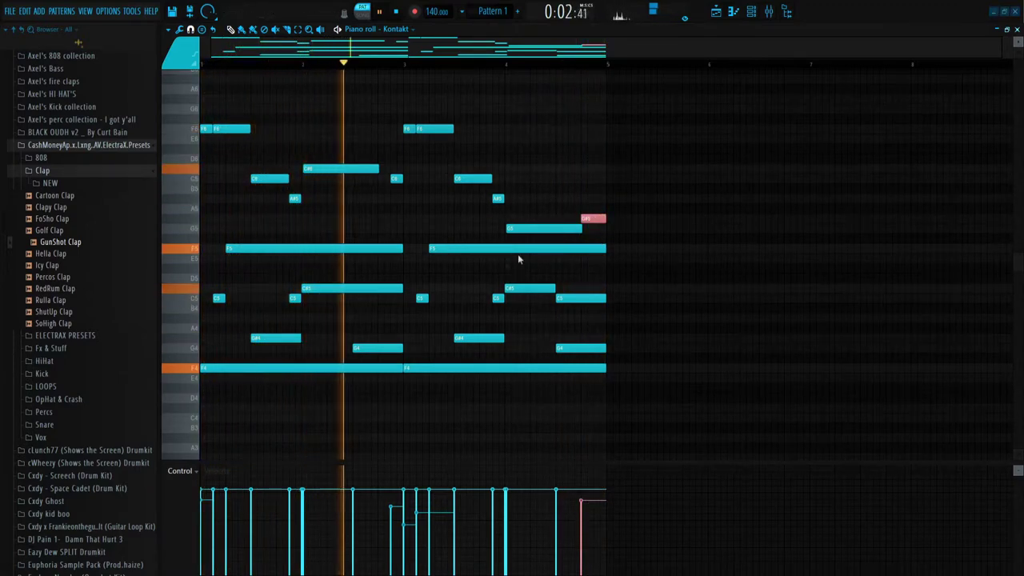
- Lower the velocities of the F4, C5 and both F6 notes at the start of bar 1
key(space)
drag(244, 461, 280, 120)
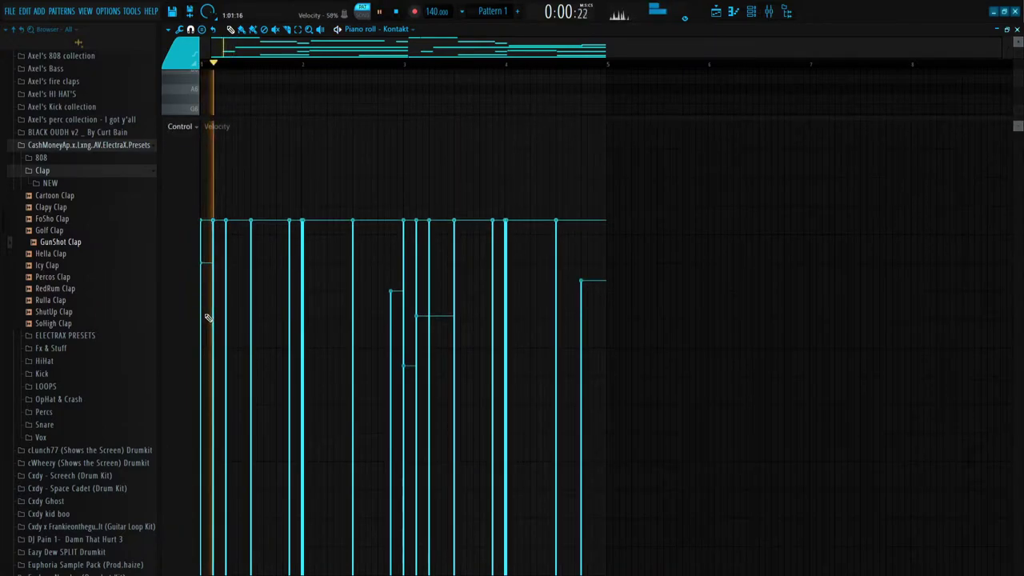
scroll(206, 283, up, 2)
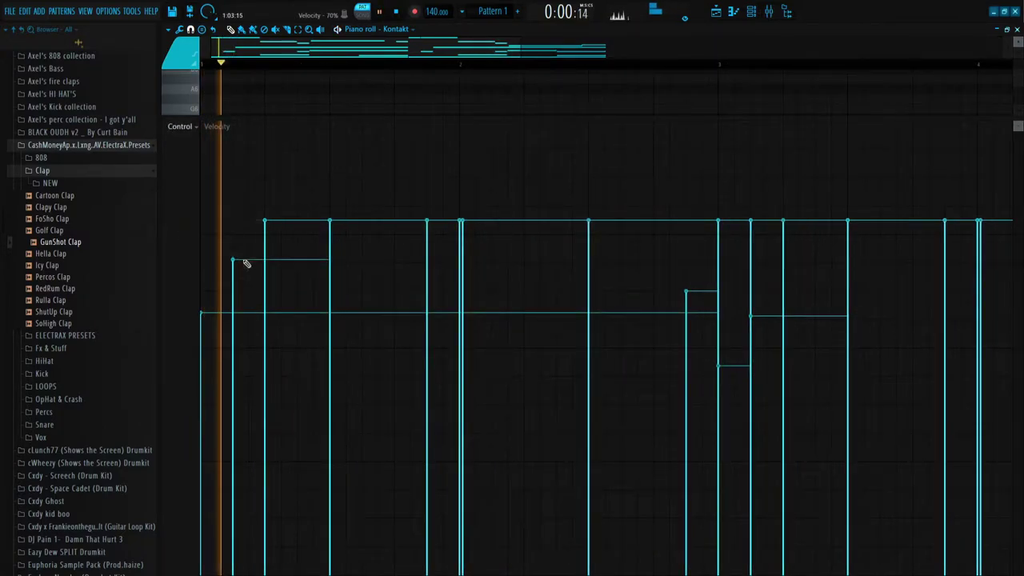
drag(244, 260, 243, 255)
drag(254, 120, 260, 451)
scroll(270, 406, down, 2)
- Select all the upper melody notes above F5 and lower their velocities together to the minimum
drag(204, 277, 610, 400)
key(space)
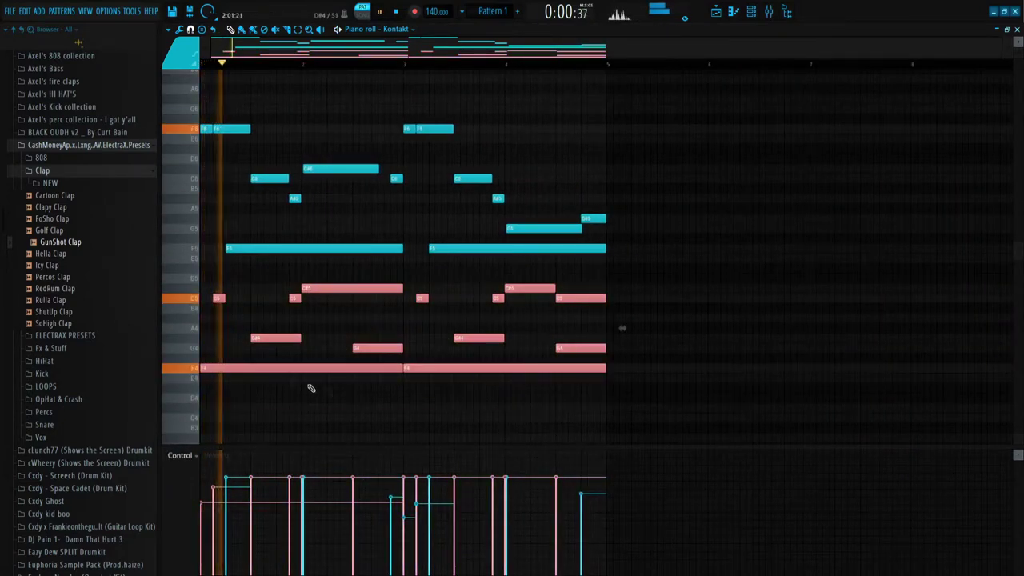
drag(682, 392, 208, 244)
drag(241, 447, 293, 445)
drag(602, 232, 159, 110)
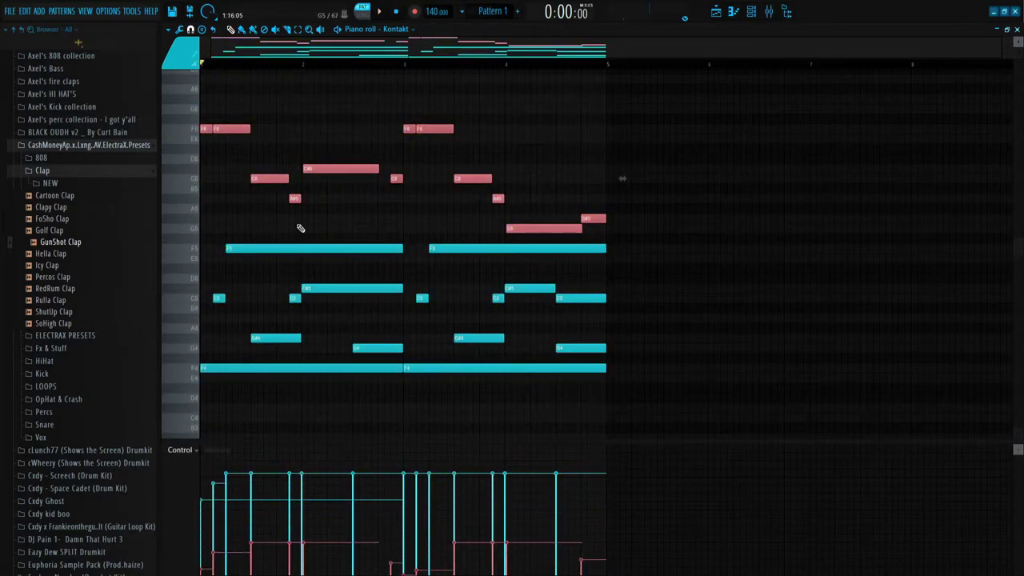
key(space)
drag(210, 224, 610, 440)
drag(609, 418, 183, 224)
click(278, 432)
right_click(278, 433)
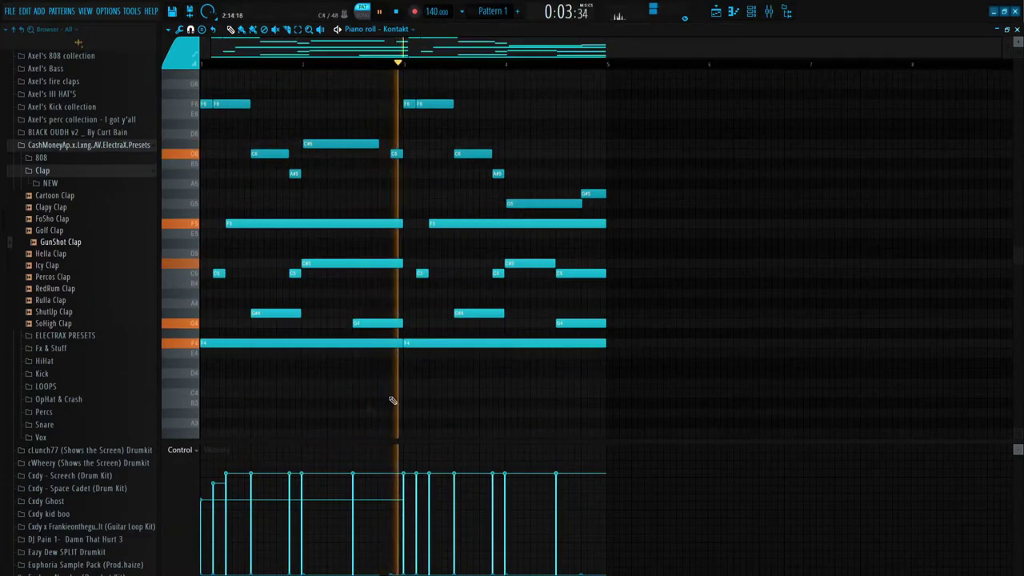
- Vary the velocities of the lower notes in bars 1 and 2, with G#4 at about 66% and G4 at about 48%
drag(681, 376, 154, 232)
drag(265, 443, 294, 145)
drag(251, 286, 258, 358)
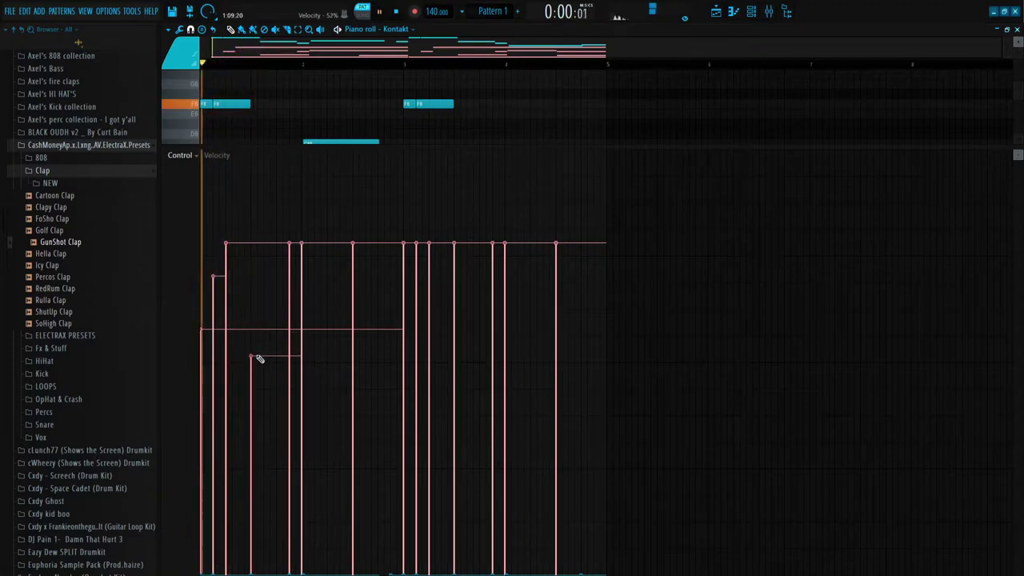
click(289, 322)
click(303, 281)
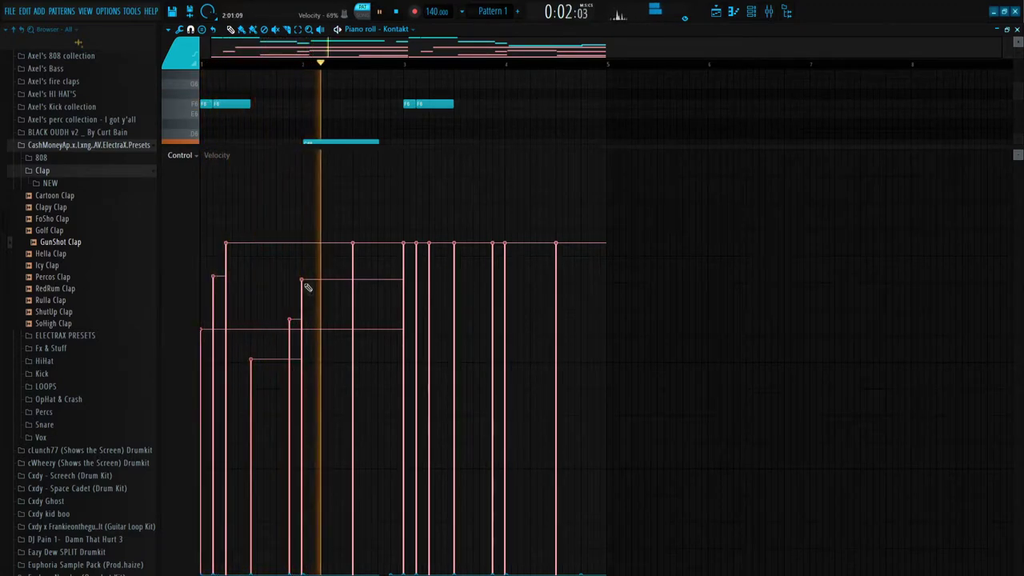
click(262, 290)
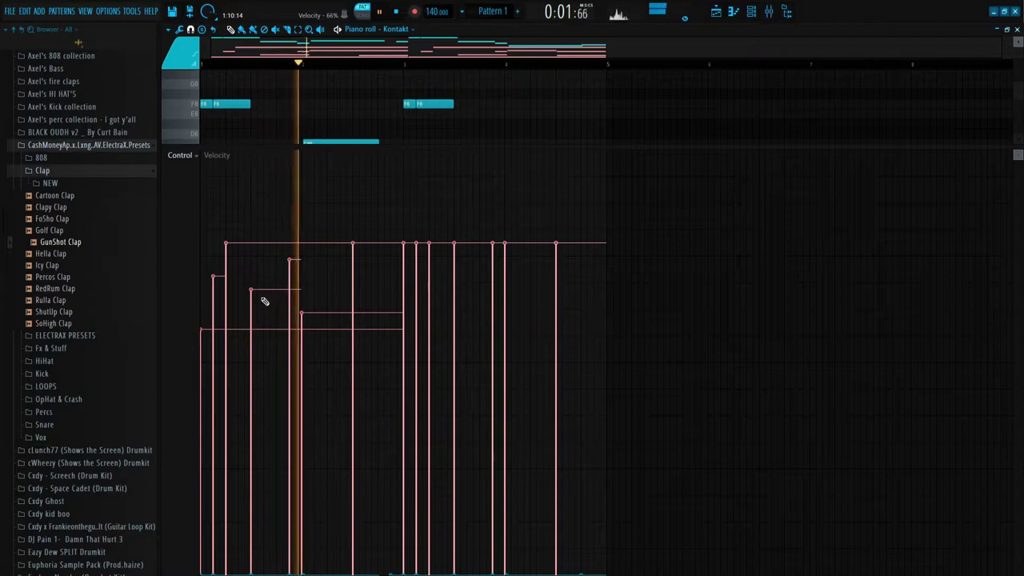
click(317, 313)
click(360, 372)
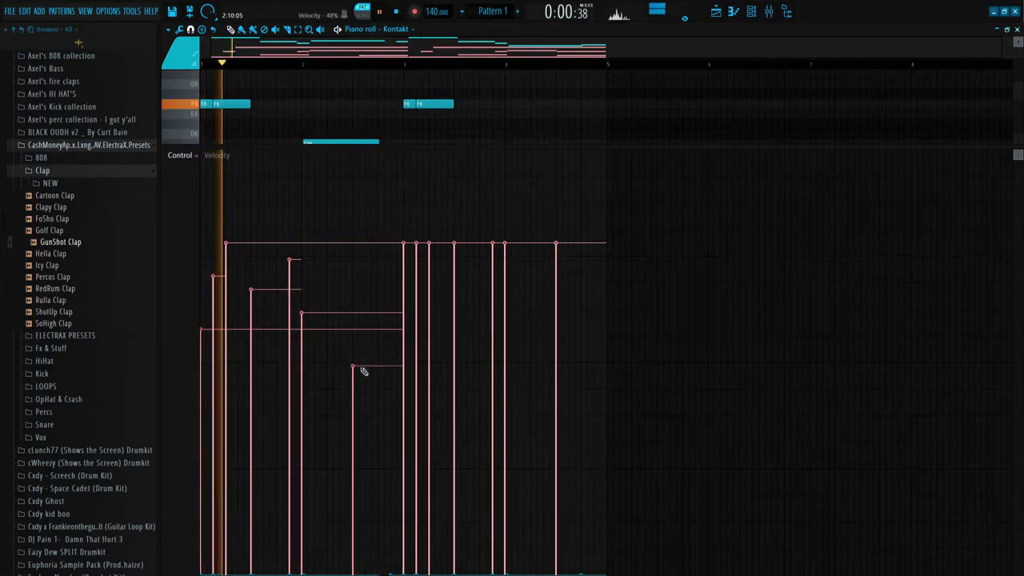
- In bar 3, lower the F4 and C5 velocities, raise the sustained F5 slightly and set G#4 to about 62%
click(404, 362)
click(416, 328)
click(429, 219)
click(454, 217)
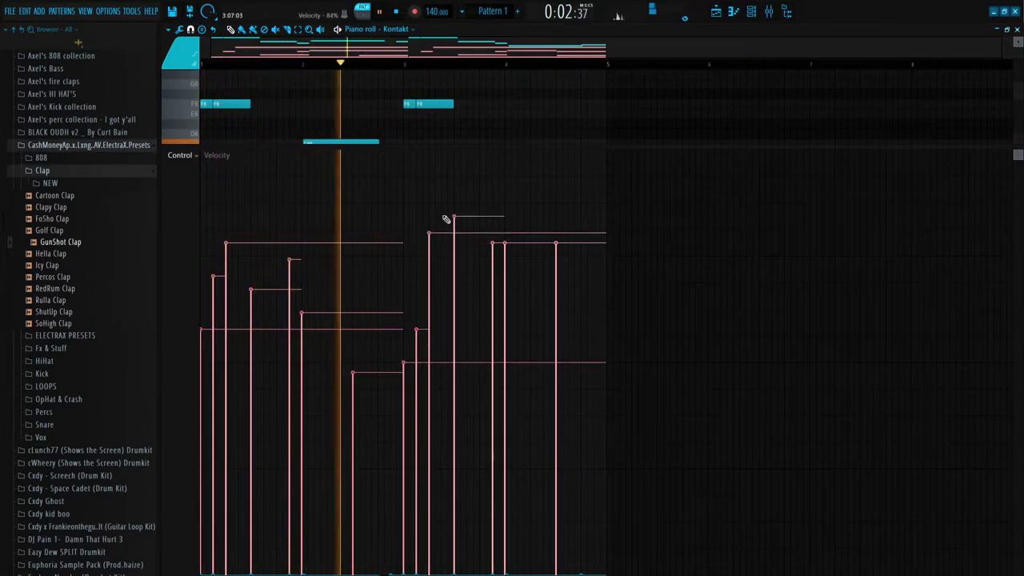
drag(435, 224, 456, 312)
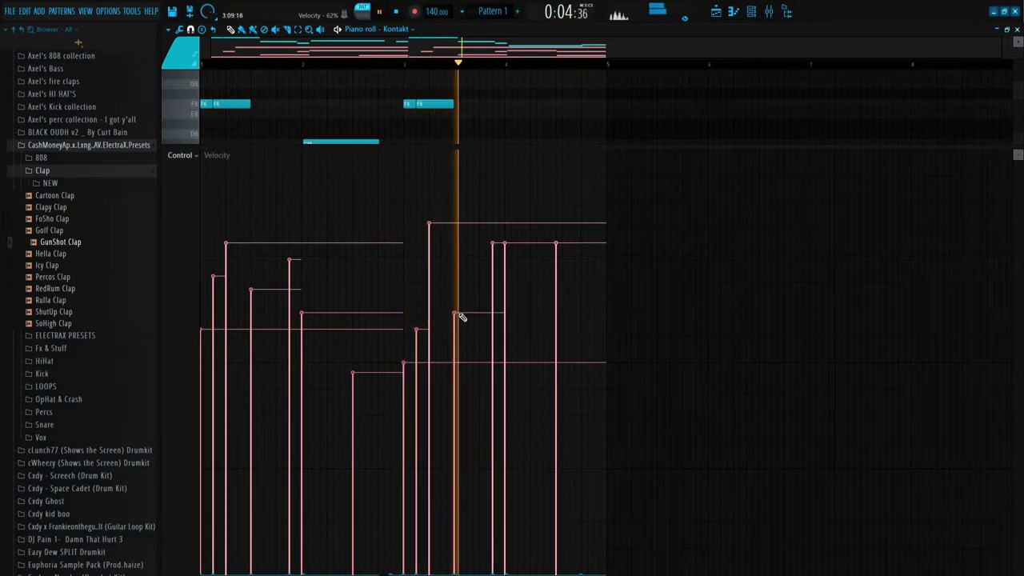
- Set the C5 ending bar 3 to about 74% velocity and lower the velocities of the C#5, C5 and G4 notes in bar 4
click(493, 337)
click(505, 299)
click(493, 259)
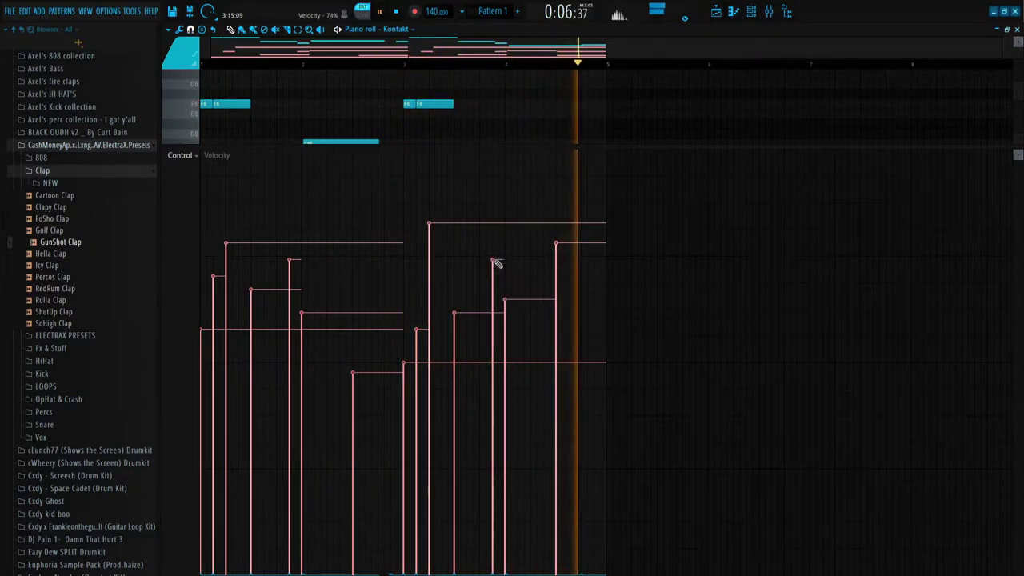
click(506, 329)
click(557, 308)
click(559, 287)
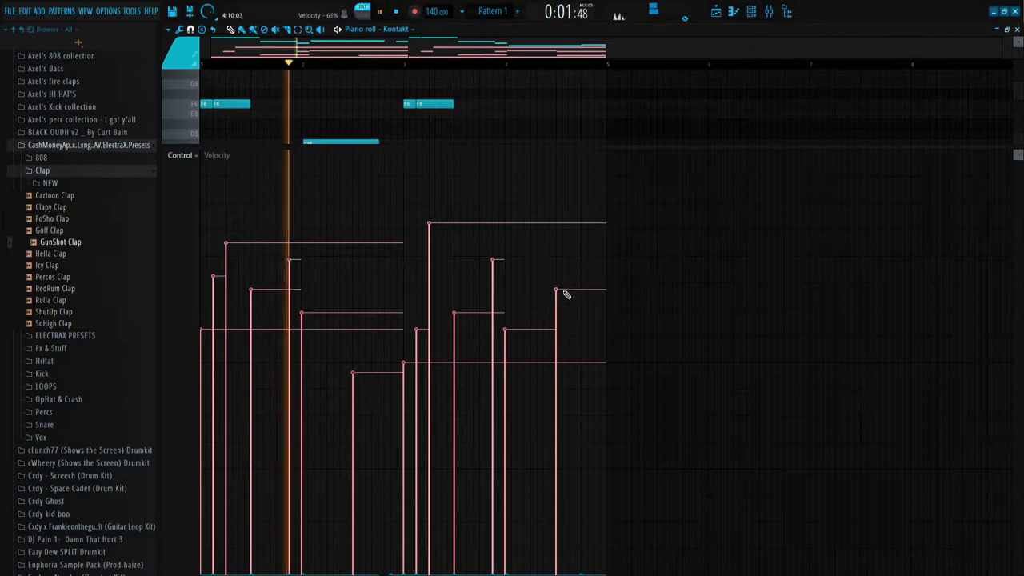
drag(448, 148, 482, 460)
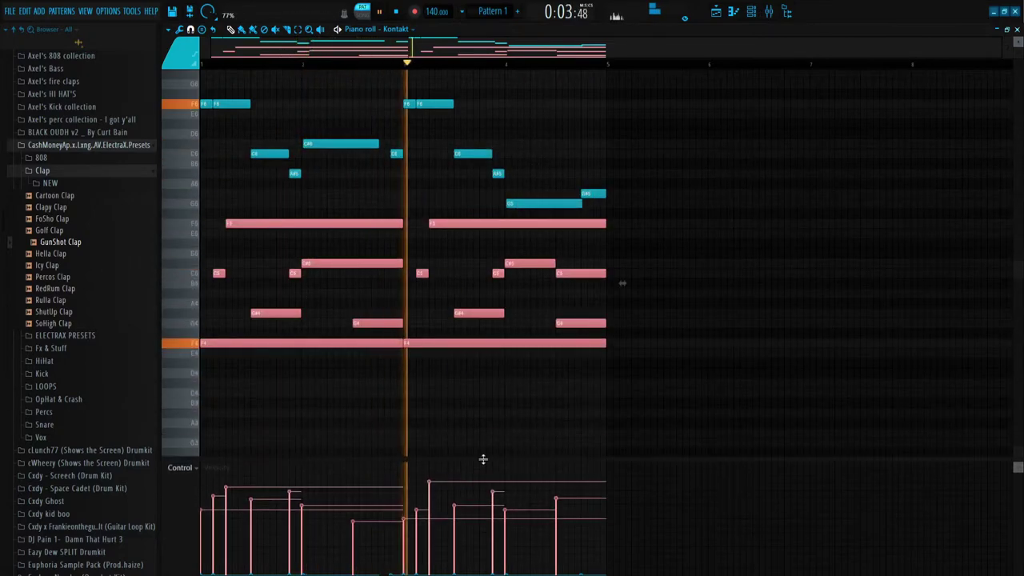
- Raise the upper melody notes' velocities again, varying them note by note, and select all notes
scroll(512, 370, up, 3)
drag(195, 194, 355, 288)
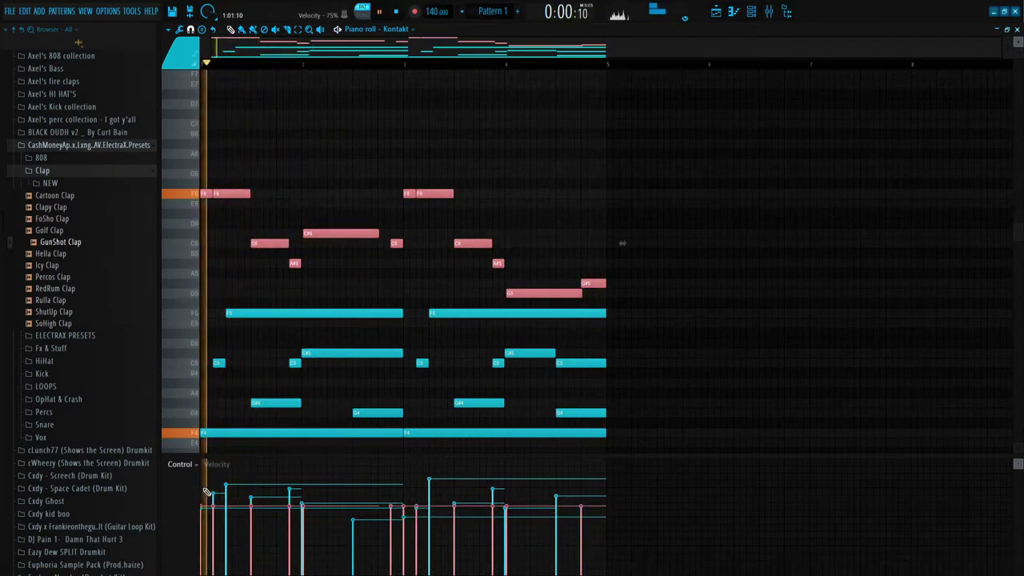
key(space)
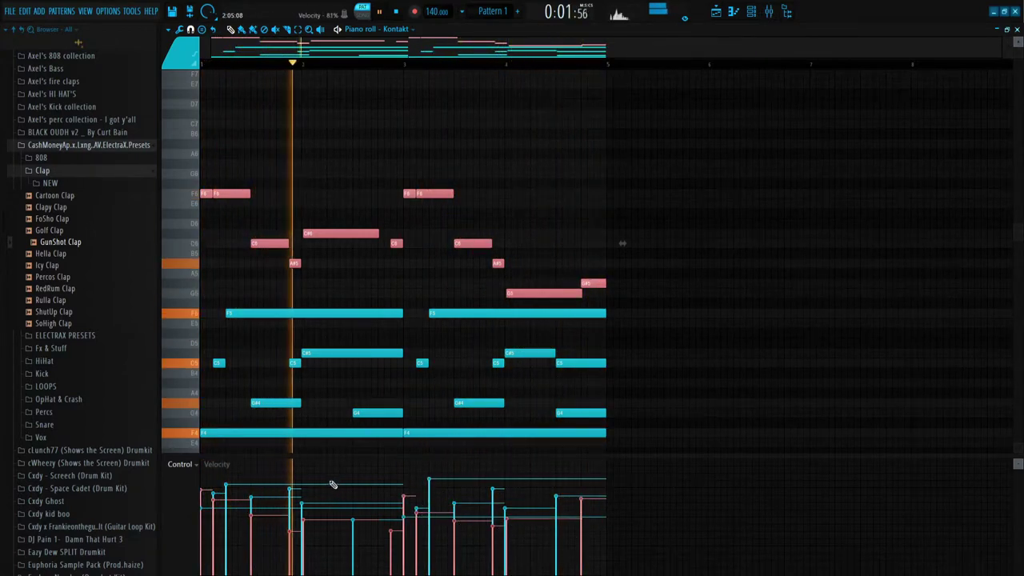
click(336, 408)
key(ctrl+a)
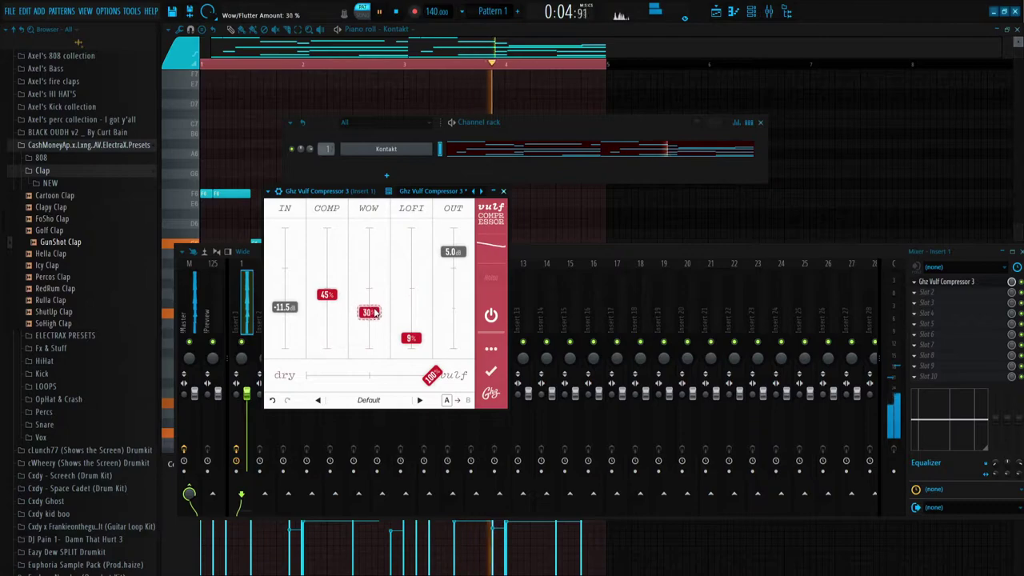
- Set the Vulf Compressor's wow speed to 78 RPM, Comp to 24%, Wow to 29% and input to -6.5 dB
click(490, 351)
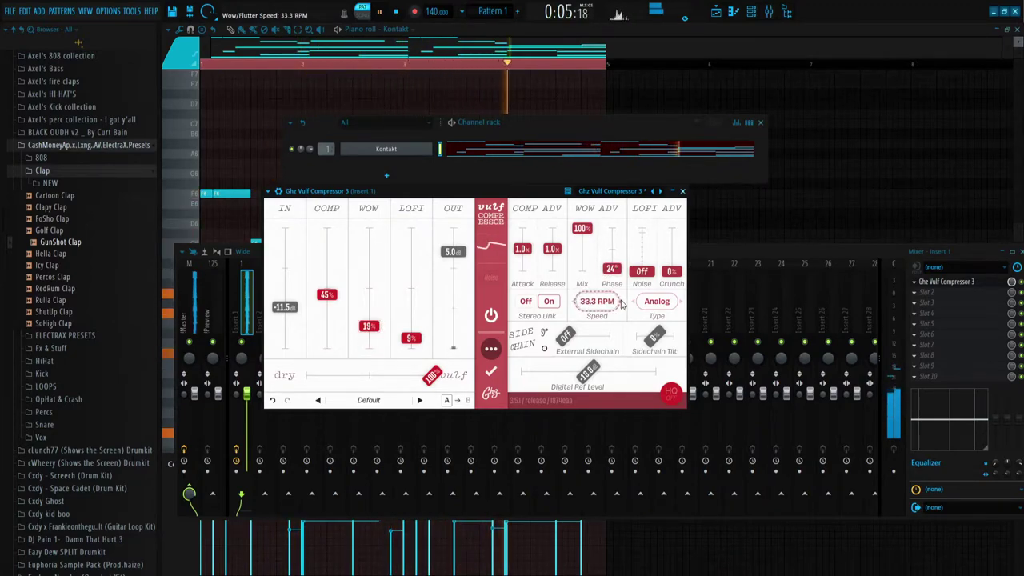
click(575, 302)
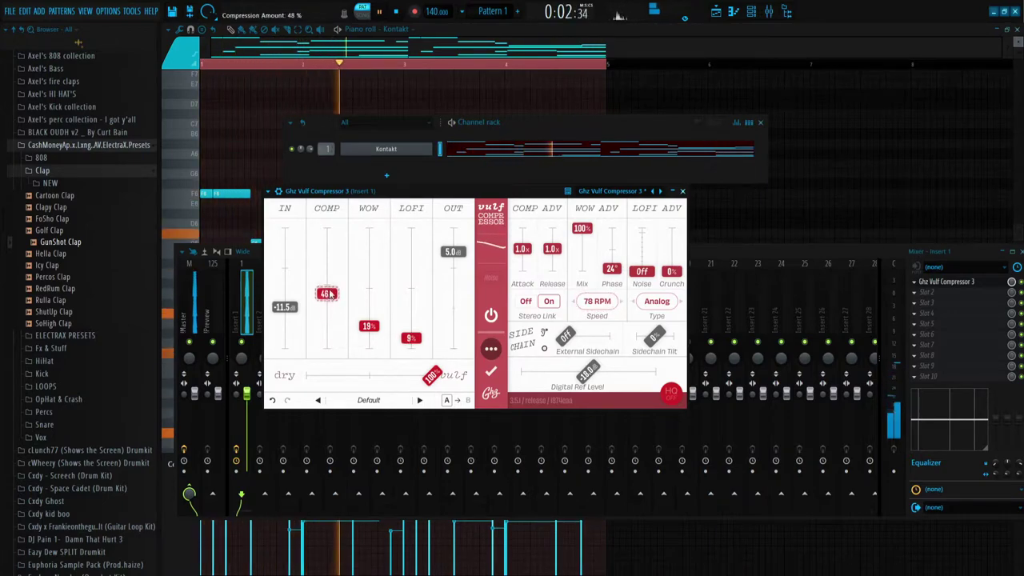
drag(332, 299, 372, 318)
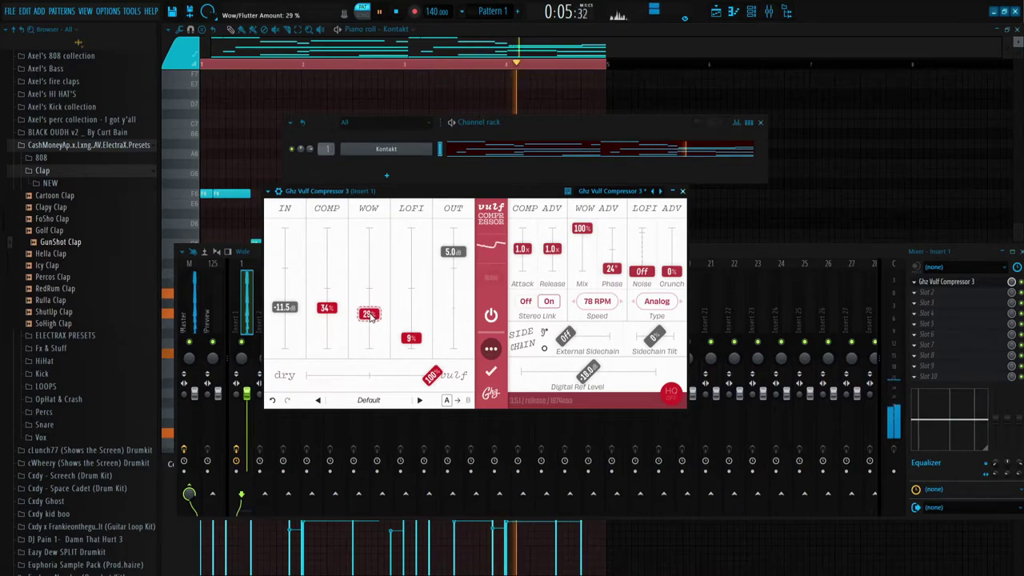
drag(327, 308, 284, 289)
- Load Cassette in the second effect slot of Insert 1 with the Clean Tape preset and the Home deck type
click(943, 296)
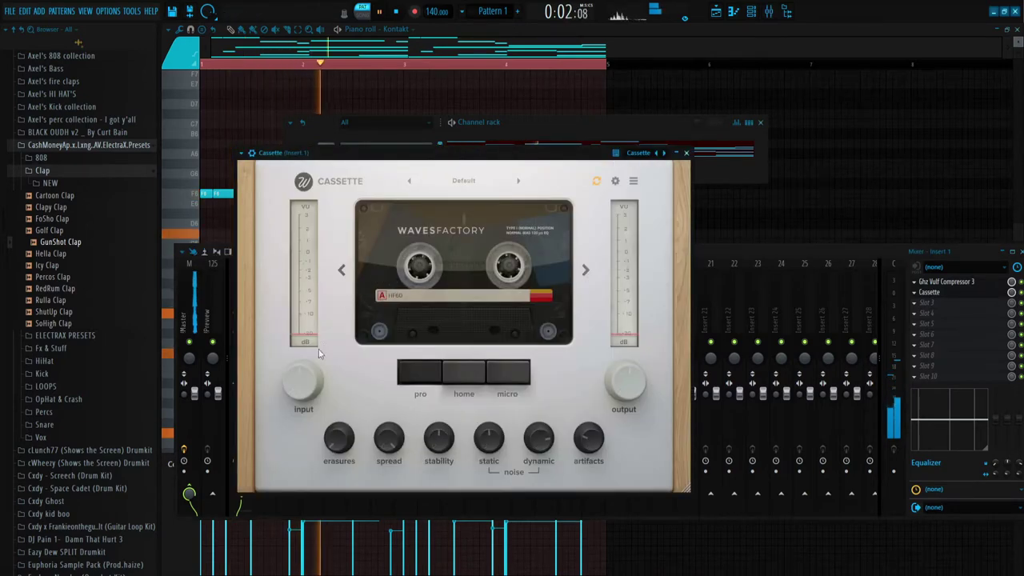
click(518, 180)
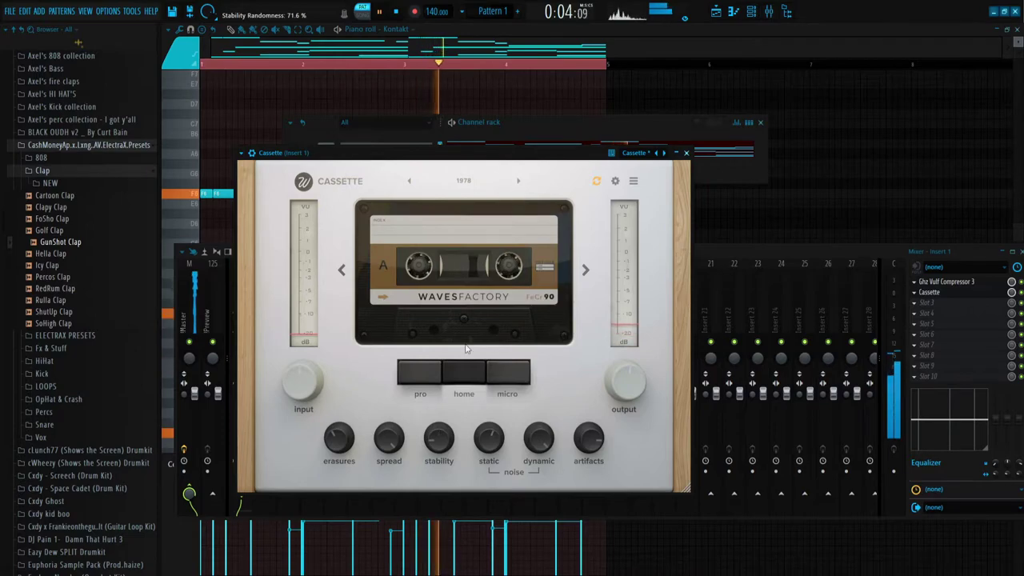
click(517, 181)
click(518, 181)
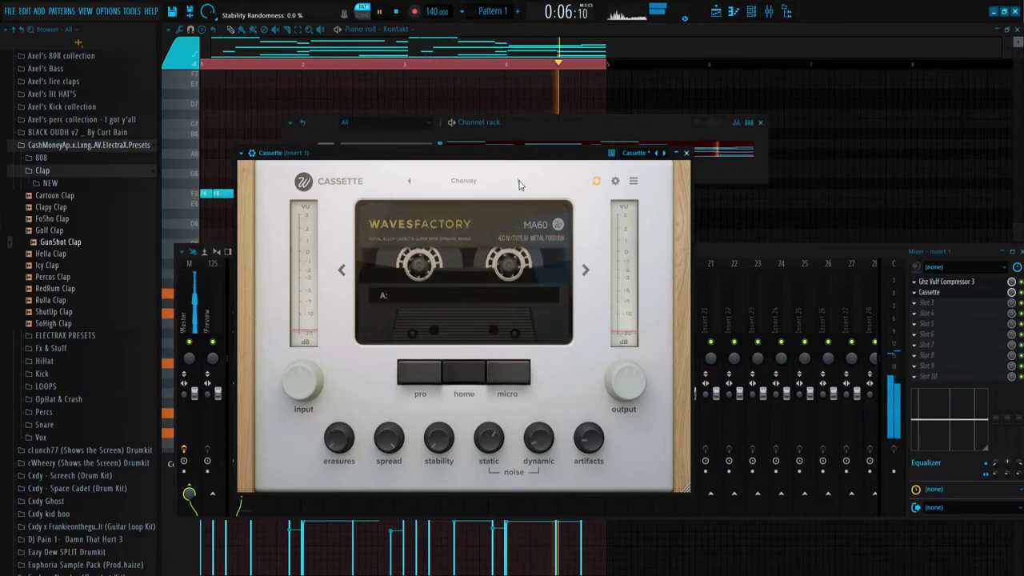
click(518, 181)
click(466, 370)
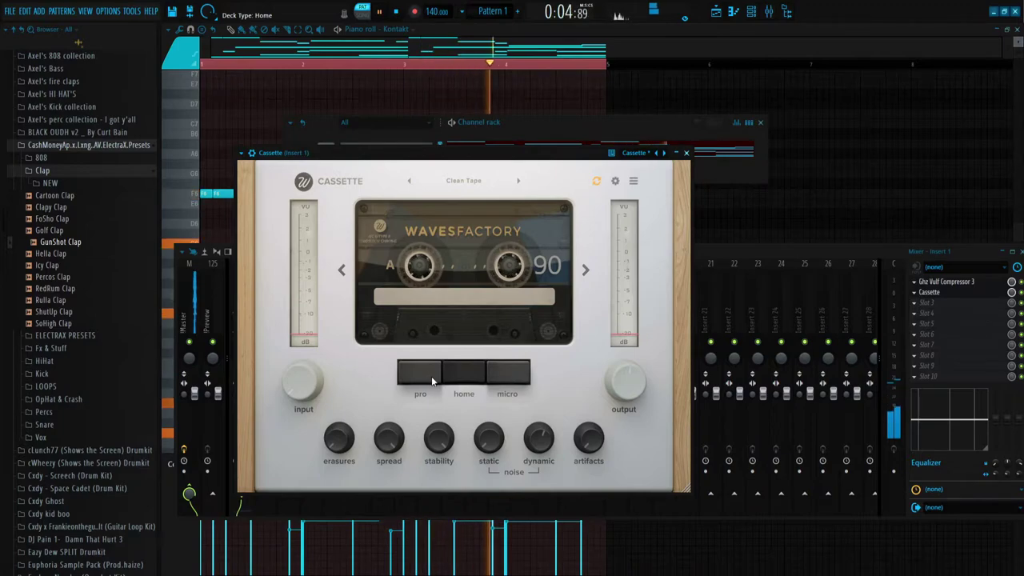
click(686, 153)
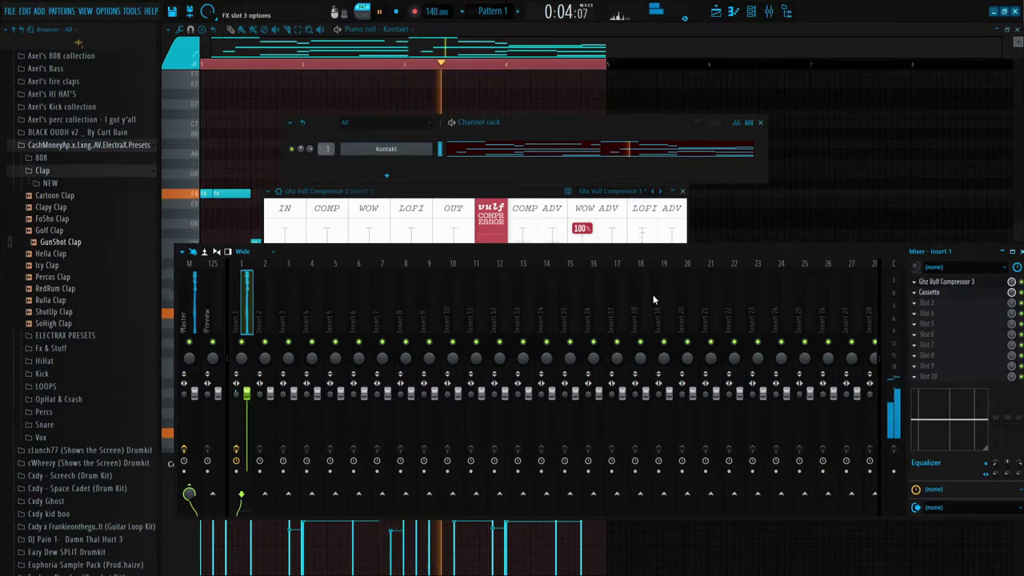
- Load ValhallaVintageVerb in the third slot beside the compressor window, with a 22.4% mix and 2.90 s decay
click(472, 251)
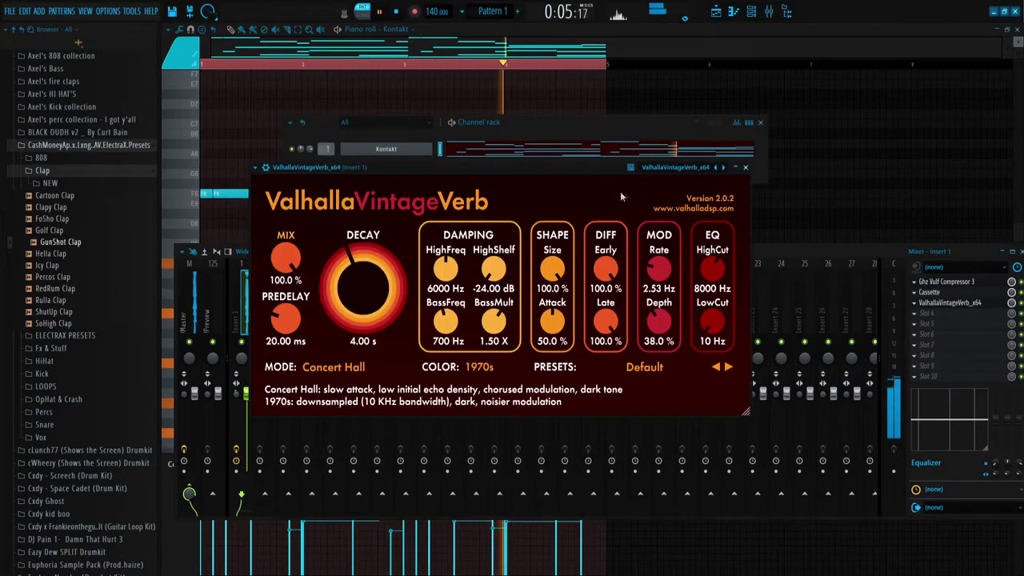
drag(547, 171, 834, 157)
drag(478, 189, 372, 111)
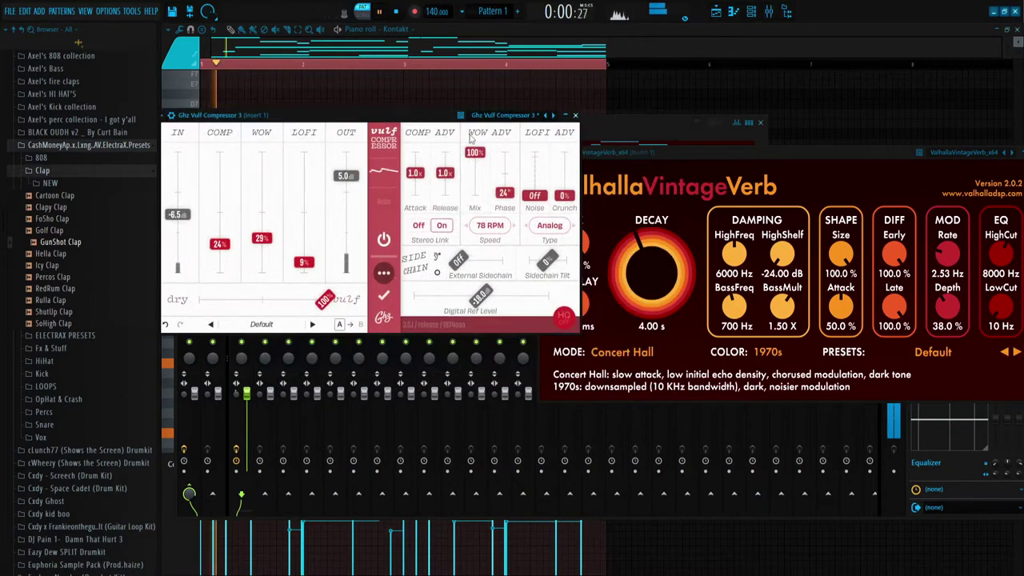
click(668, 192)
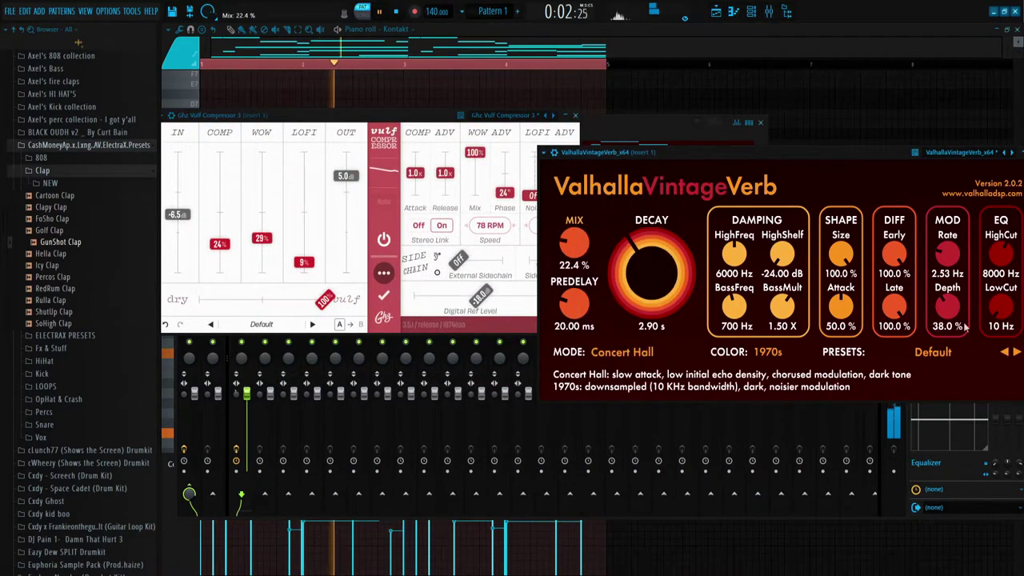
- Reduce the Vulf Compressor's Wow to 14% and Lofi to 0%, and set the reverb's LowCut to 600 Hz and Mix to 18.8%
drag(263, 239, 301, 276)
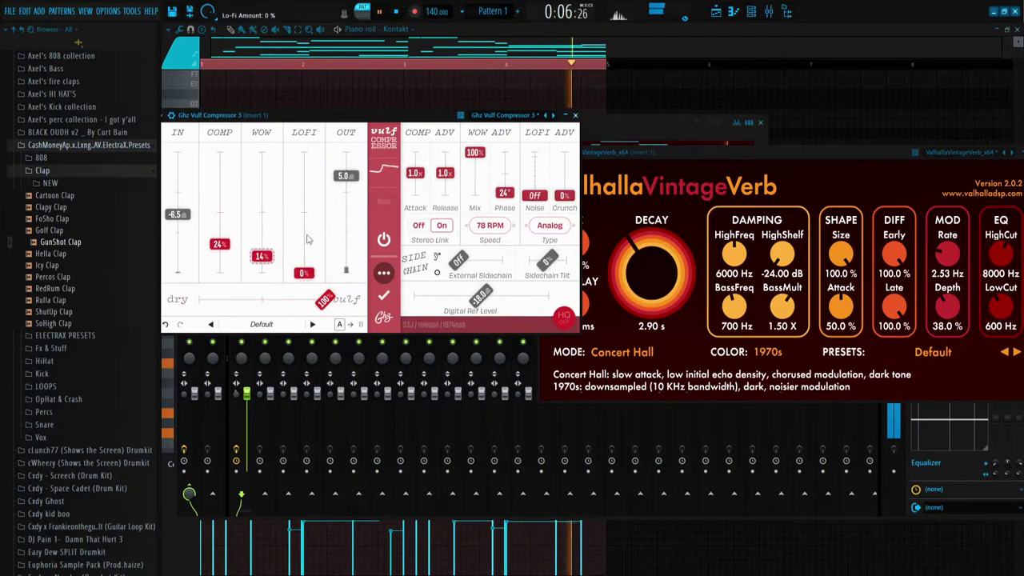
click(651, 261)
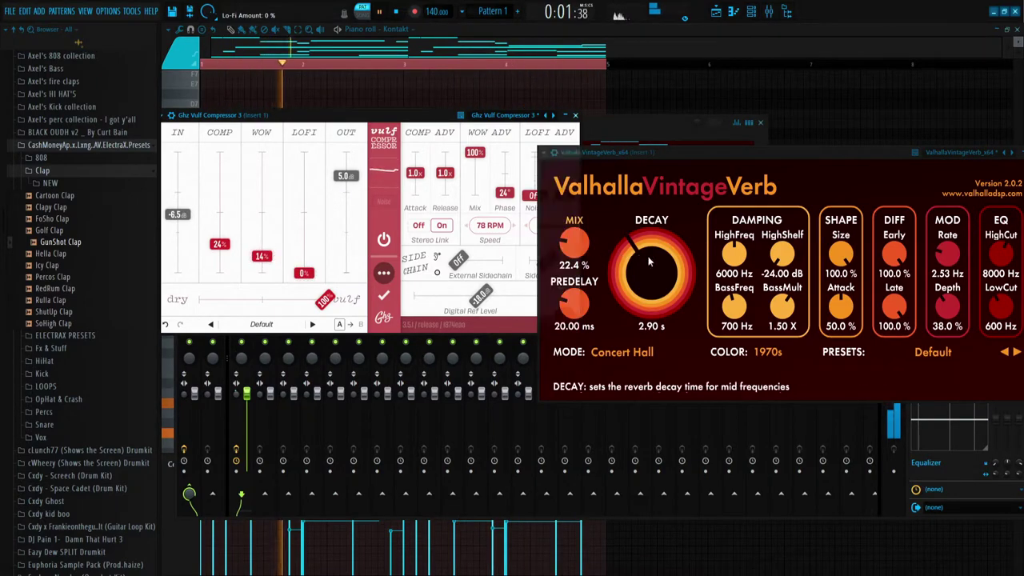
drag(580, 251, 575, 257)
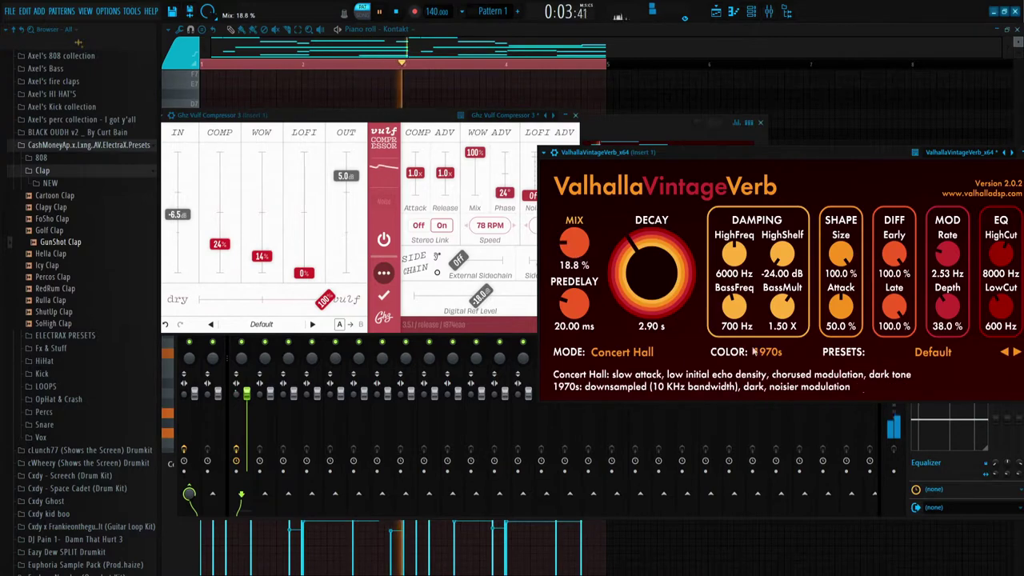
- Open an empty piano roll for a second Kontakt channel and add a four-step C6 from step 9 of bar 1
click(896, 432)
click(655, 129)
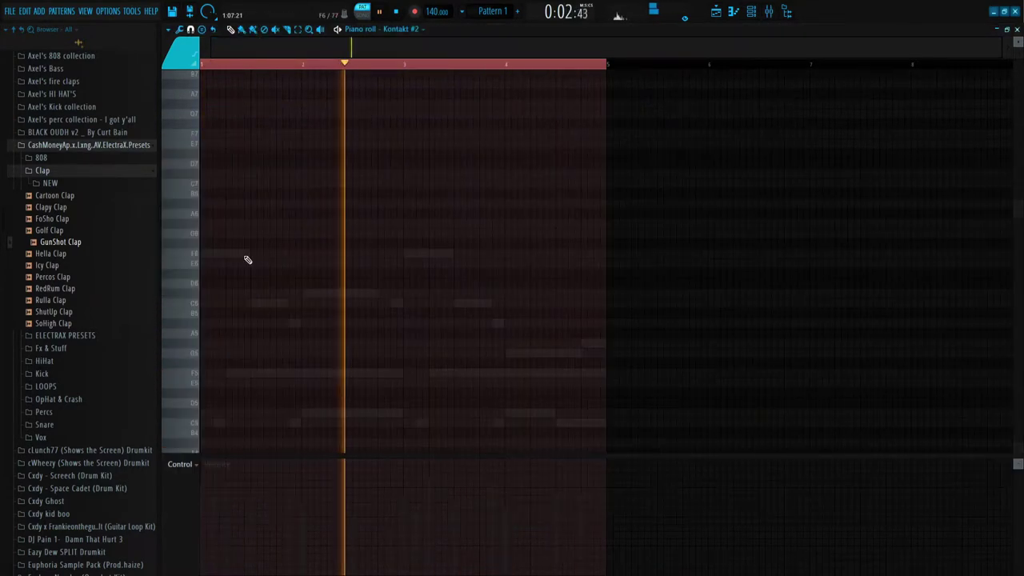
key(space)
key(space)
key(space)
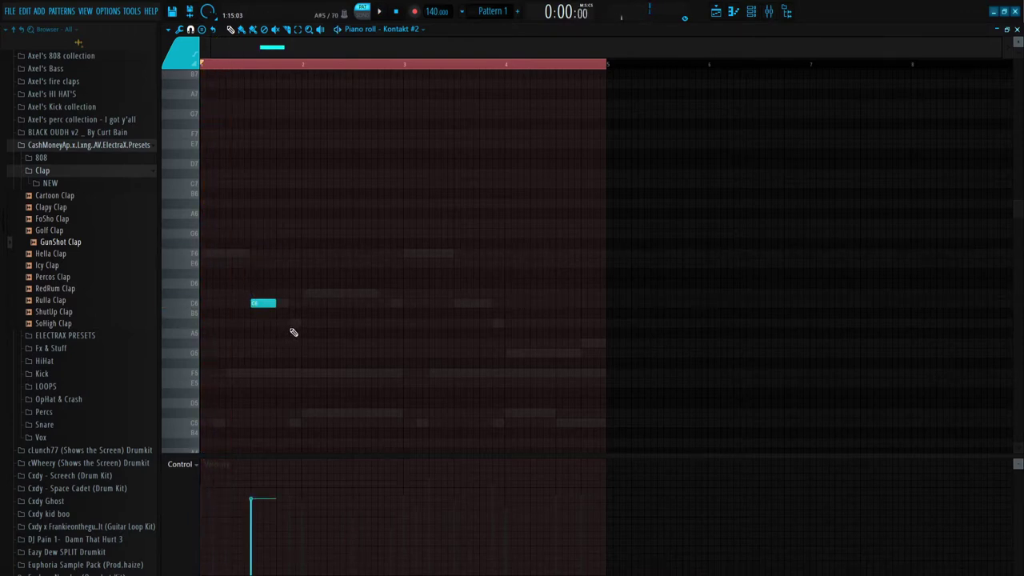
- Lengthen the C6 to six steps and follow it with a two-step A#5 and a four-step G5
key(space)
drag(343, 365, 252, 297)
key(ctrl+l)
ctrl+click(369, 304)
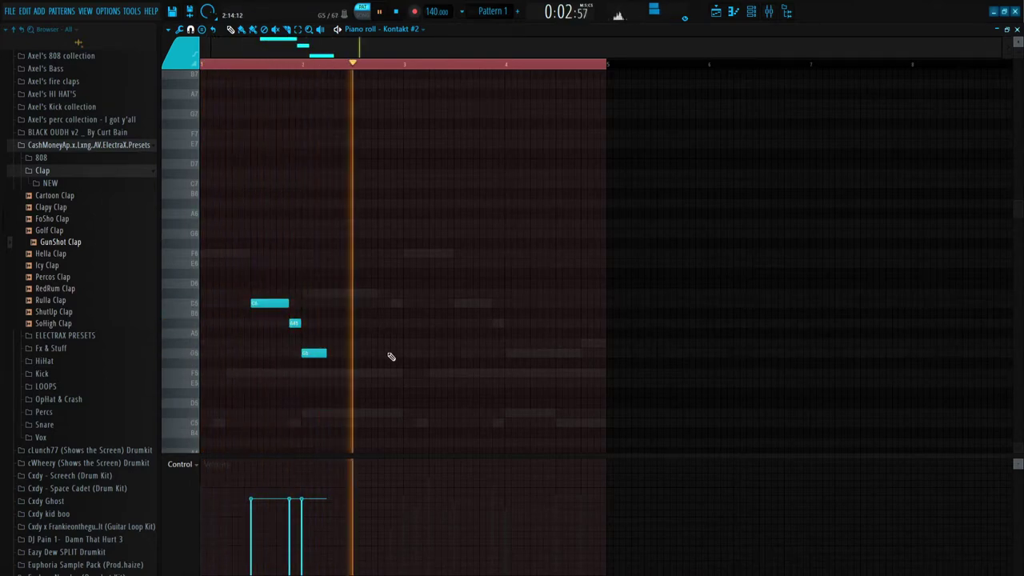
- Duplicate the two-bar Kontakt #2 phrase from bars 1–2 into bars 3–4
drag(201, 65, 405, 71)
key(ctrl+b)
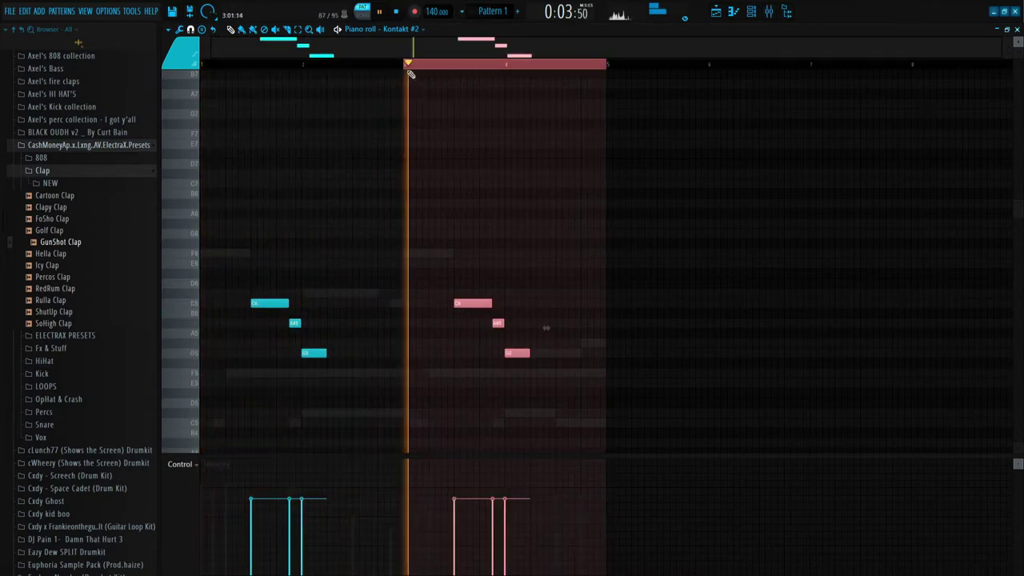
- Replace the copied G5 in bar 4 with a four-step C#6 and add a four-step G#5 on step 13
ctrl+click(544, 328)
key(space)
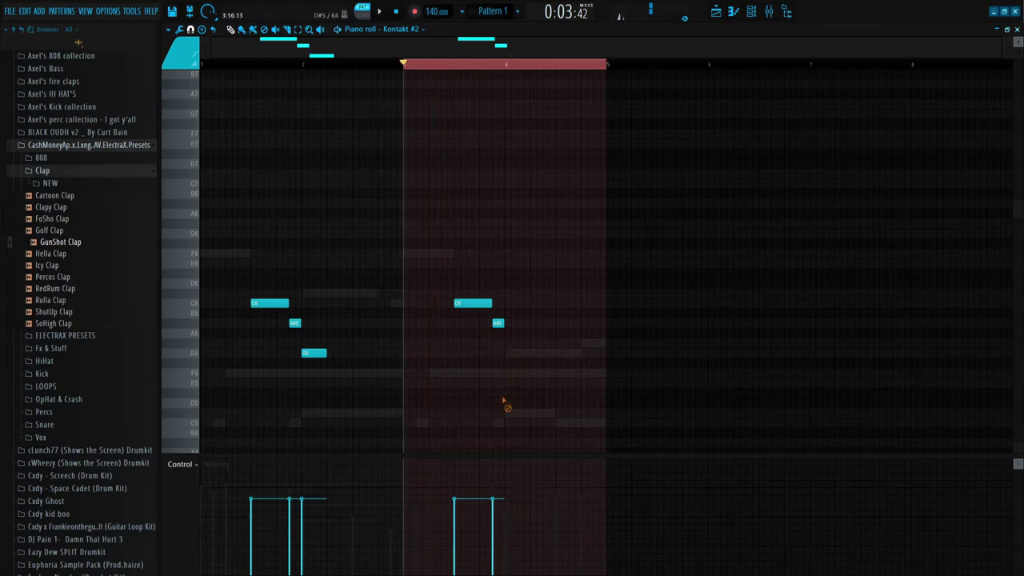
key(ctrl+Up)
key(space)
ctrl+click(600, 388)
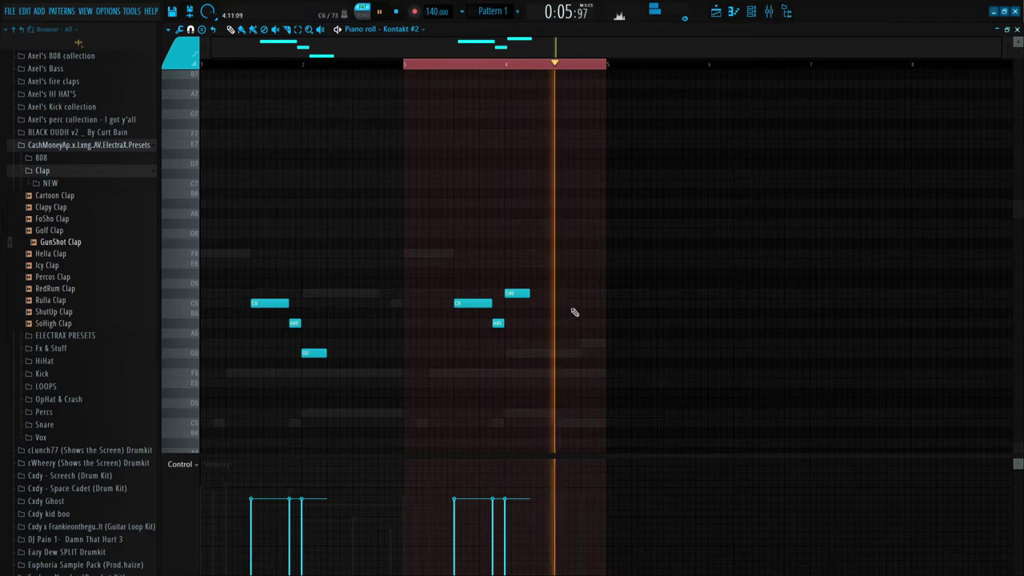
click(593, 344)
key(space)
ctrl+click(257, 67)
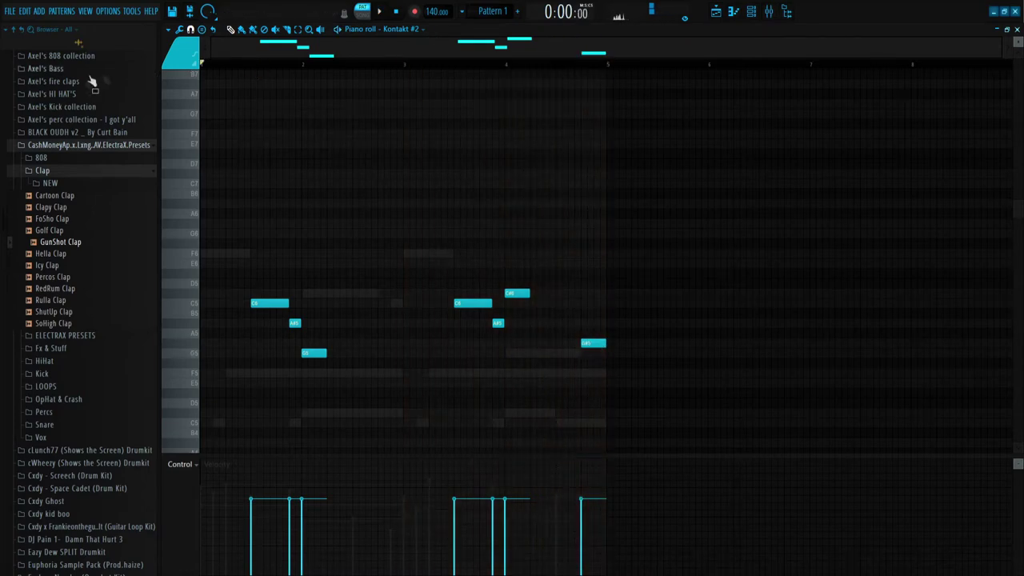
- Lower the velocity of all Kontakt #2 notes slightly and play the full four-bar range
key(space)
scroll(336, 210, down, 4)
key(ctrl+a)
key(space)
scroll(347, 227, down, 2)
key(space)
scroll(320, 231, up, 3)
ctrl+click(247, 238)
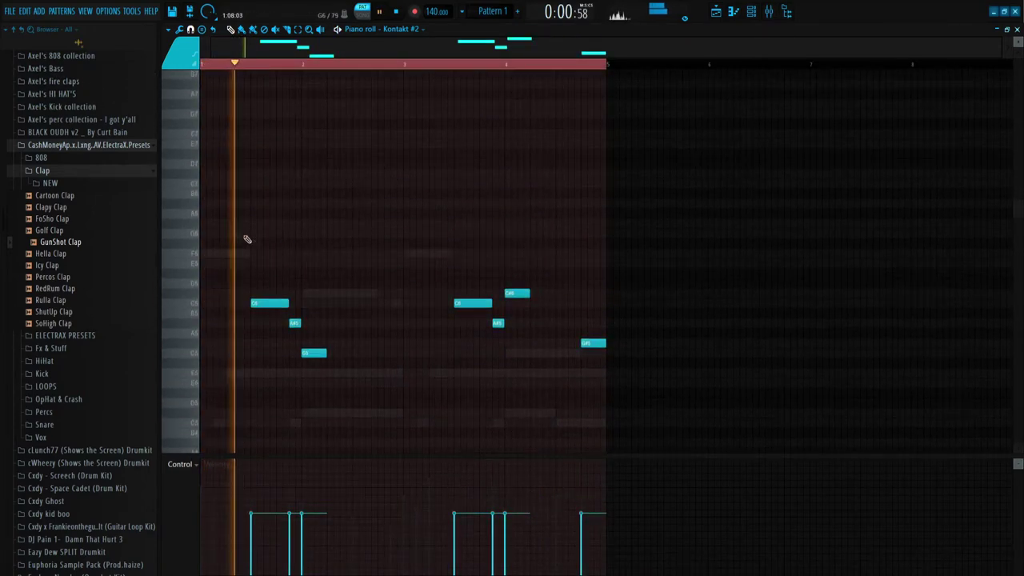
- Add a four-step F6 at the start of bar 1 and a four-step C#6 on step 7
key(space)
scroll(218, 207, up, 2)
click(210, 252)
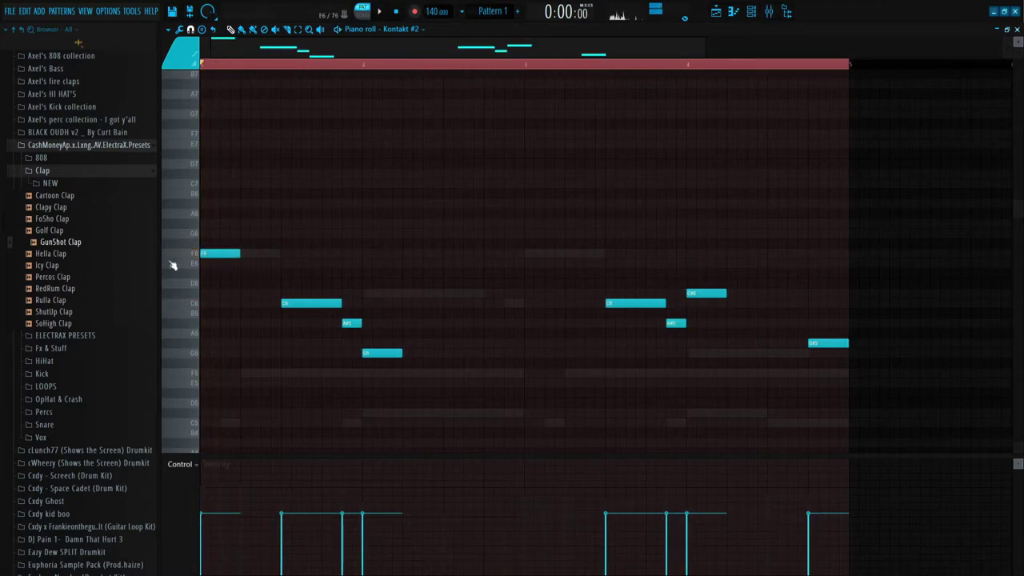
key(space)
click(263, 294)
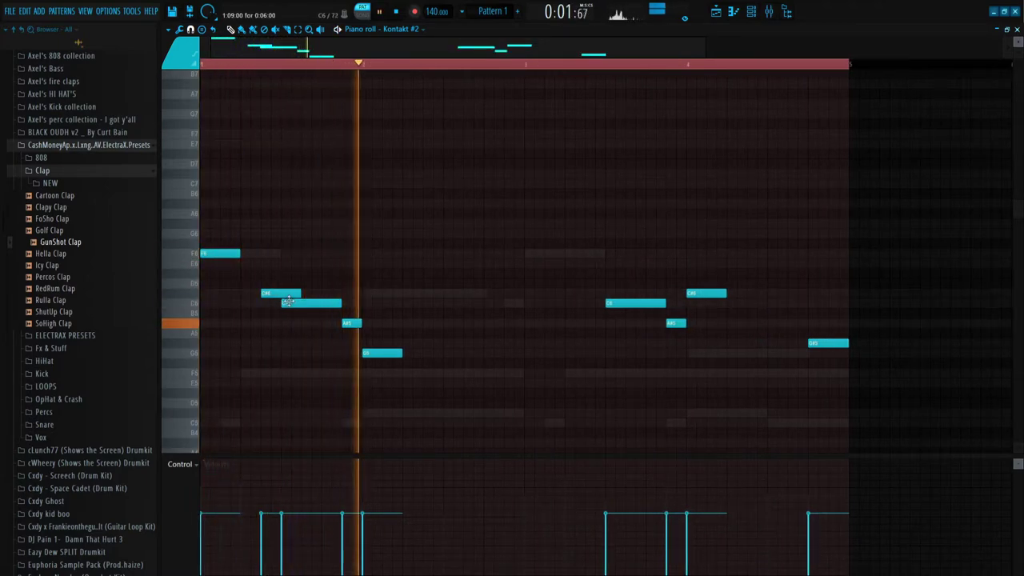
- Shorten all Kontakt #2 notes to one step and move bar 1's C6 to step 13
key(space)
key(shift+d)
key(space)
right_click(266, 292)
click(266, 302)
key(space)
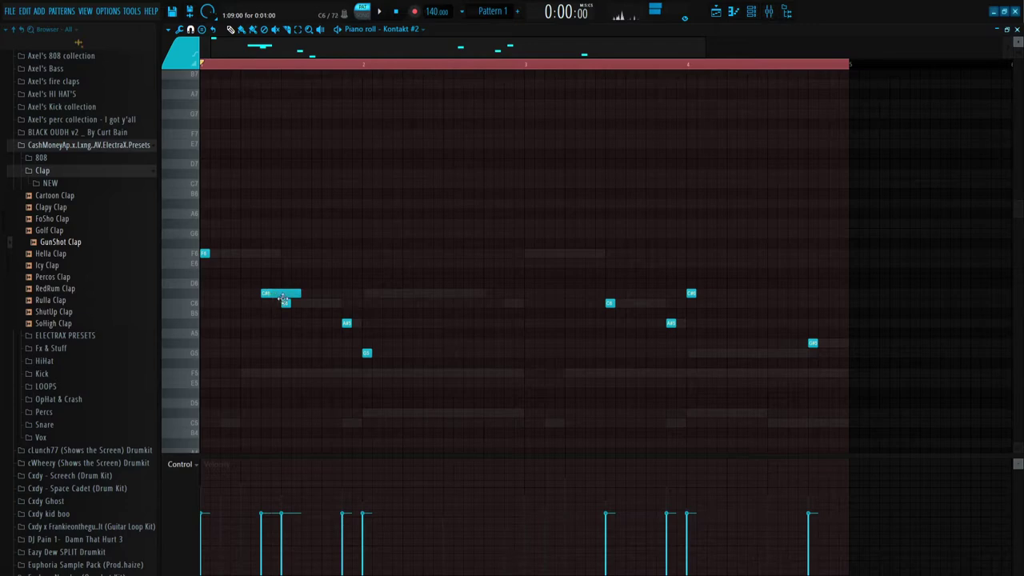
drag(283, 298, 323, 303)
key(space)
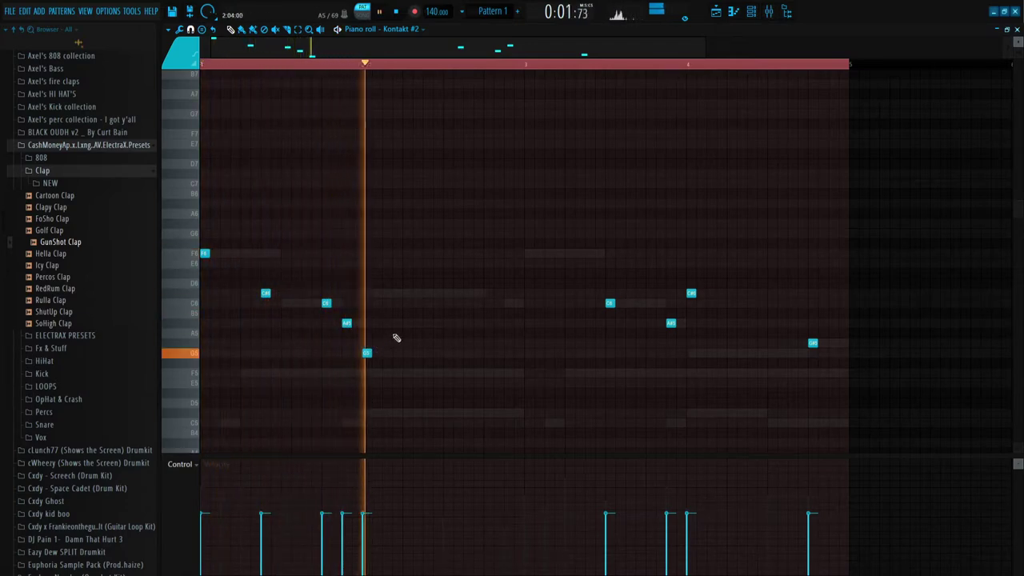
- Add a one-step F6 at bar 3, shift the following C6, A#5 and C#6 two steps earlier, and add a C6 at bar 4
click(526, 254)
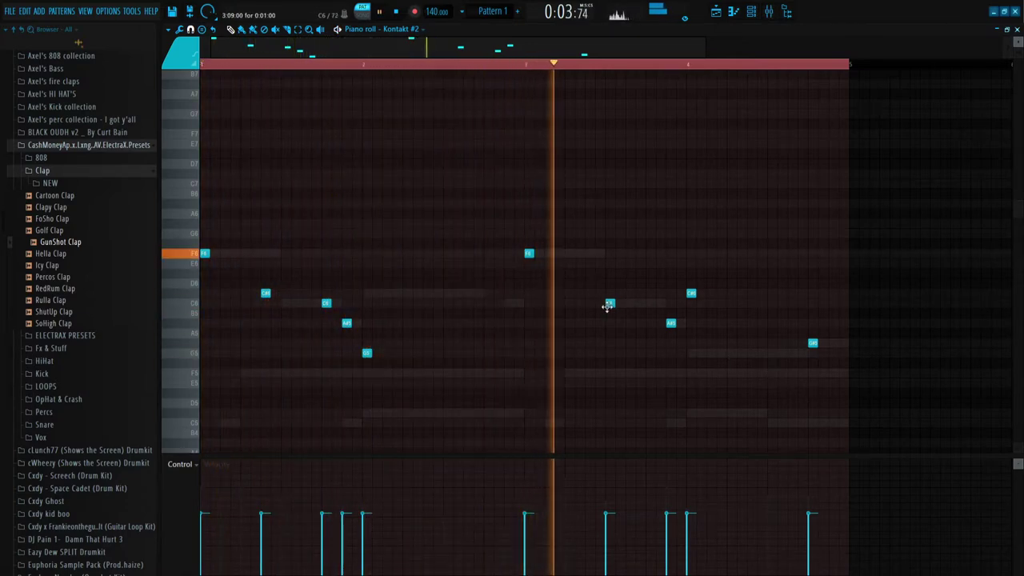
key(space)
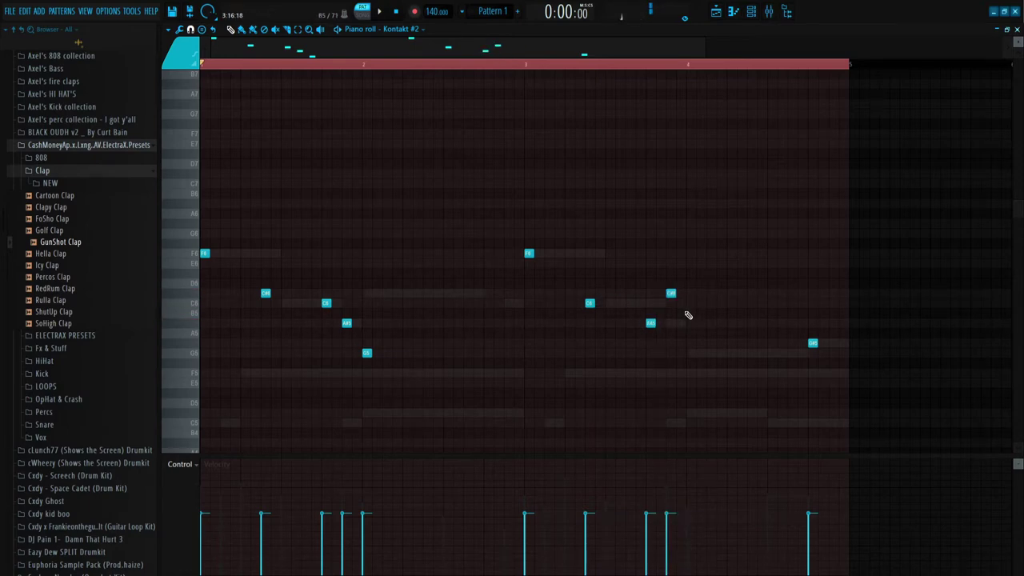
key(space)
scroll(816, 357, down, 1)
- Raise the velocity of all Kontakt #2 notes slightly, then deselect them
key(ctrl+a)
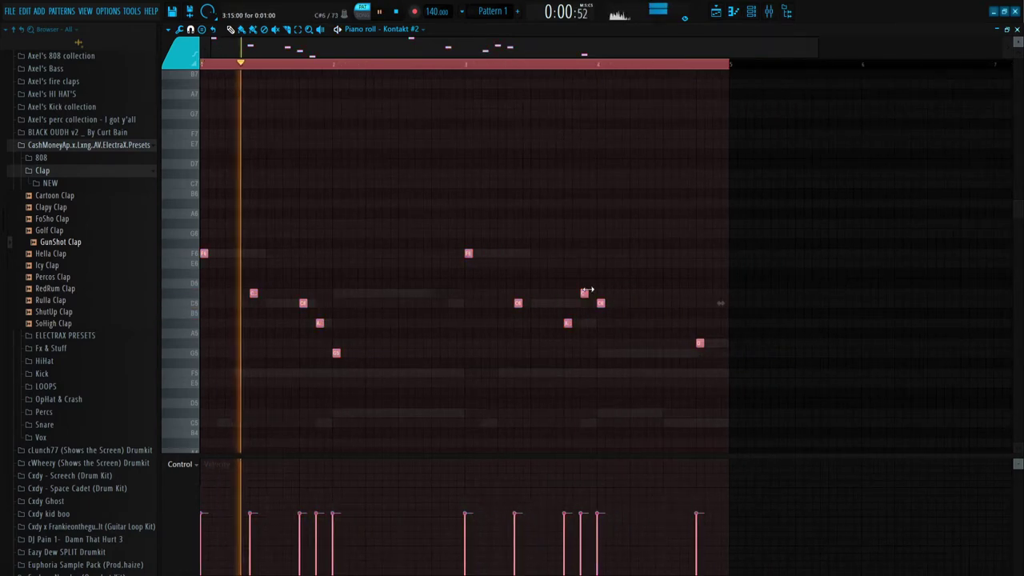
scroll(585, 293, up, 1)
key(ctrl+d)
scroll(435, 296, down, 1)
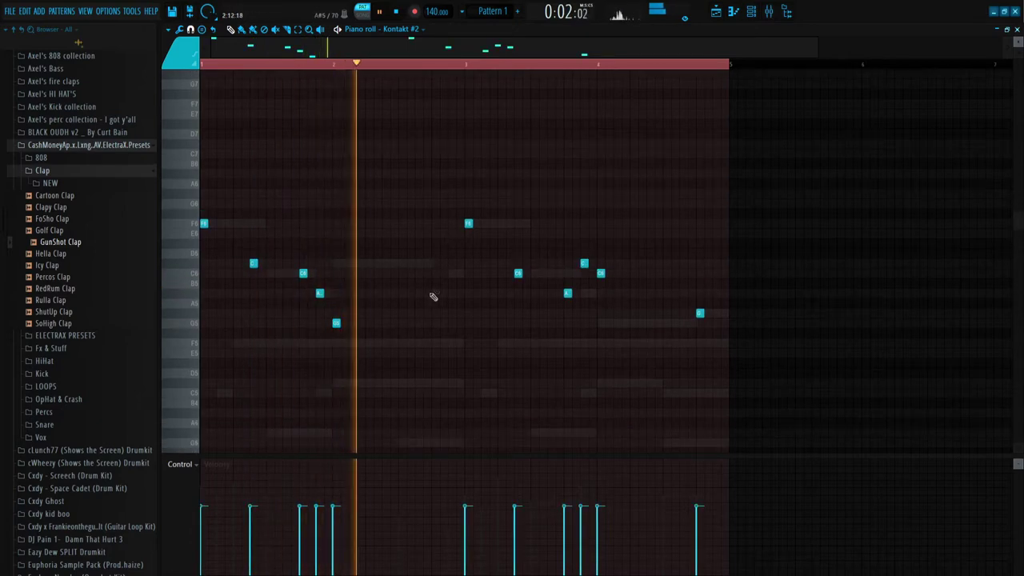
- Add a one-step F5 on step 13 of bar 2
click(435, 344)
drag(463, 344, 439, 345)
scroll(680, 325, down, 2)
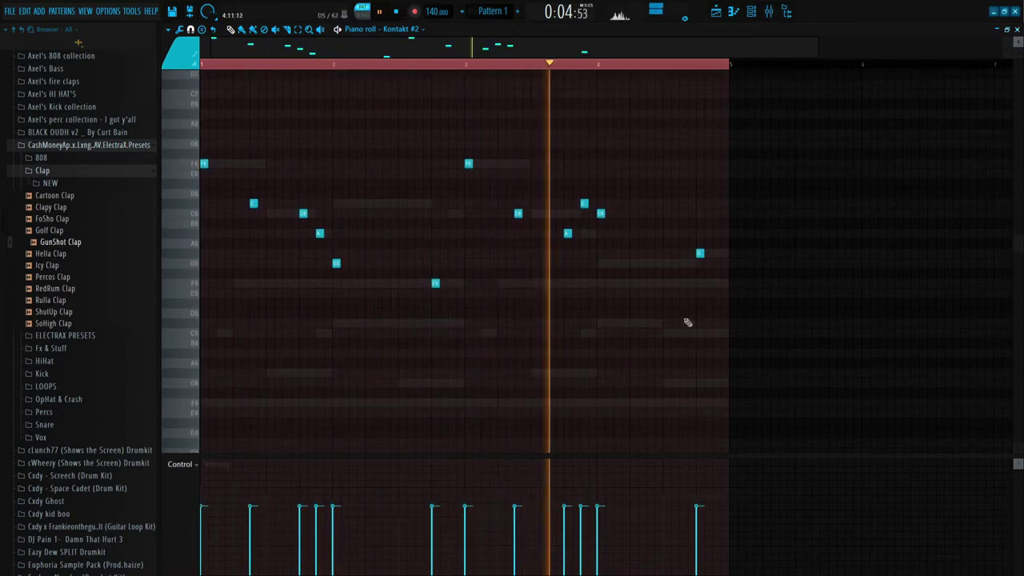
scroll(656, 305, down, 1)
- Add Ghz Wow Control 3 to Kontakt #2's mixer insert 2, with Shape at 48% and Analog off
key(F7)
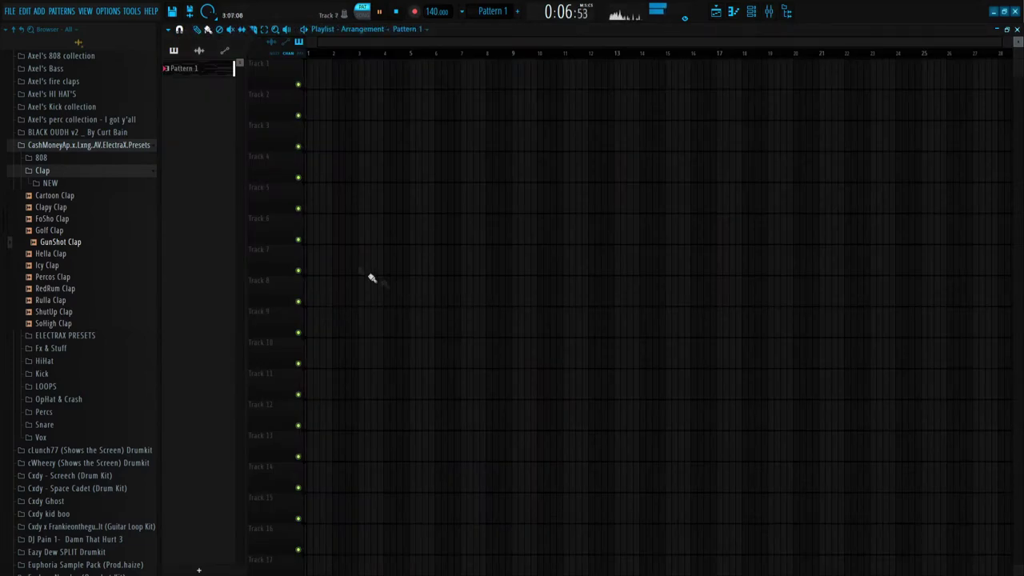
key(F6)
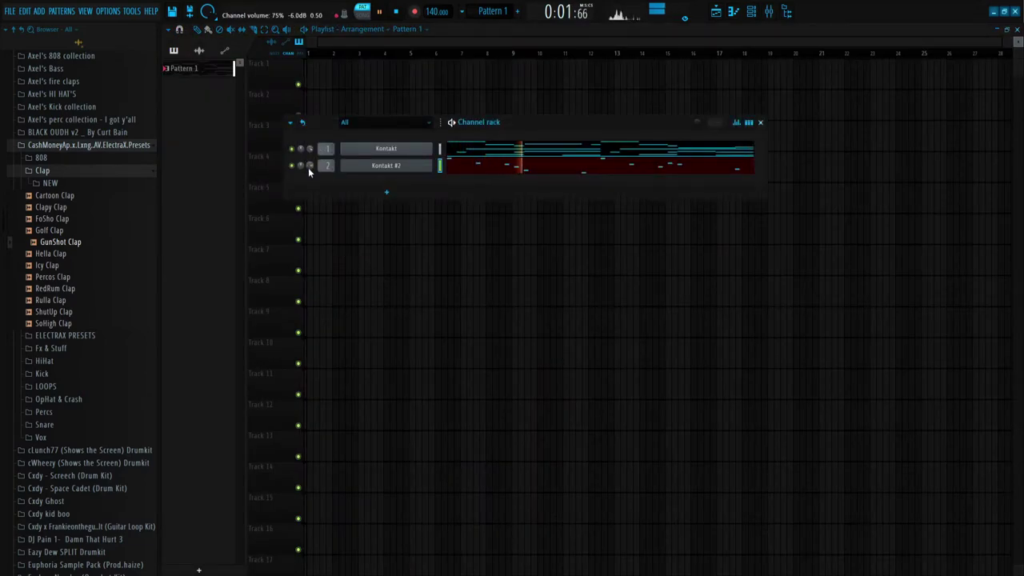
key(F9)
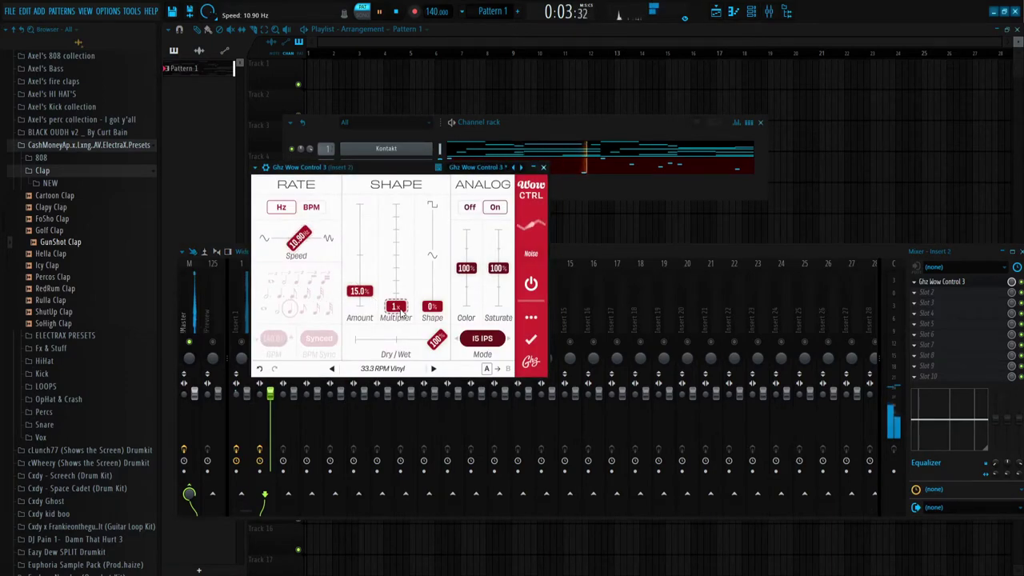
click(470, 207)
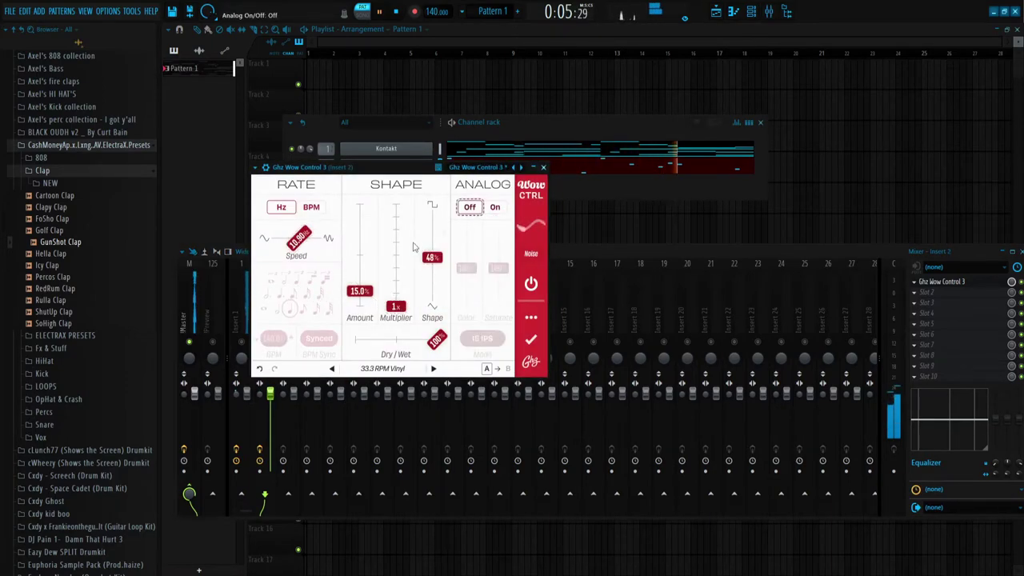
- Add Crystallizer to insert 2 with Pitch 1200 cents, Splice 1/4 note and reduced Mix, and lower its slot's effect level
click(894, 292)
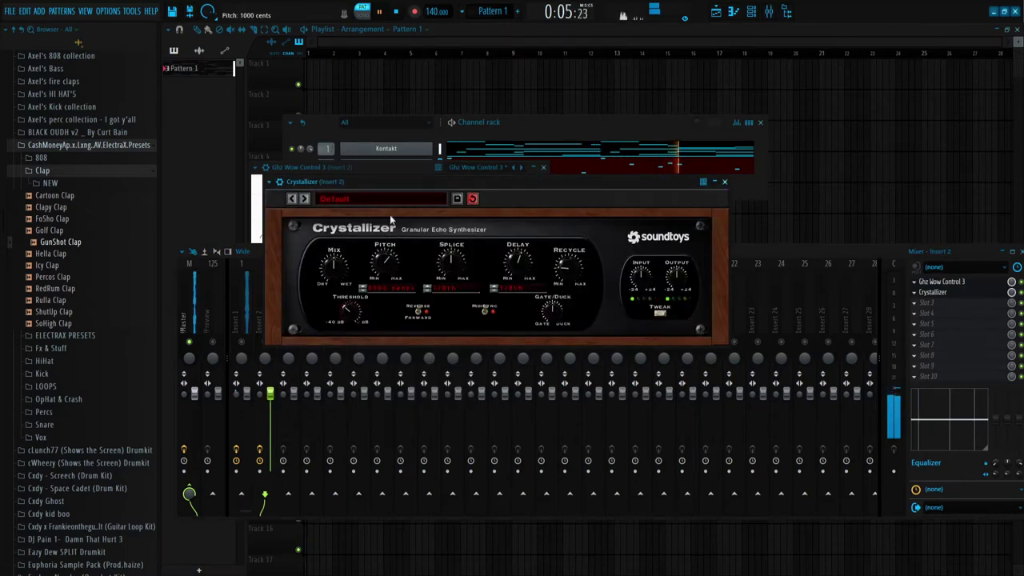
drag(390, 215, 390, 196)
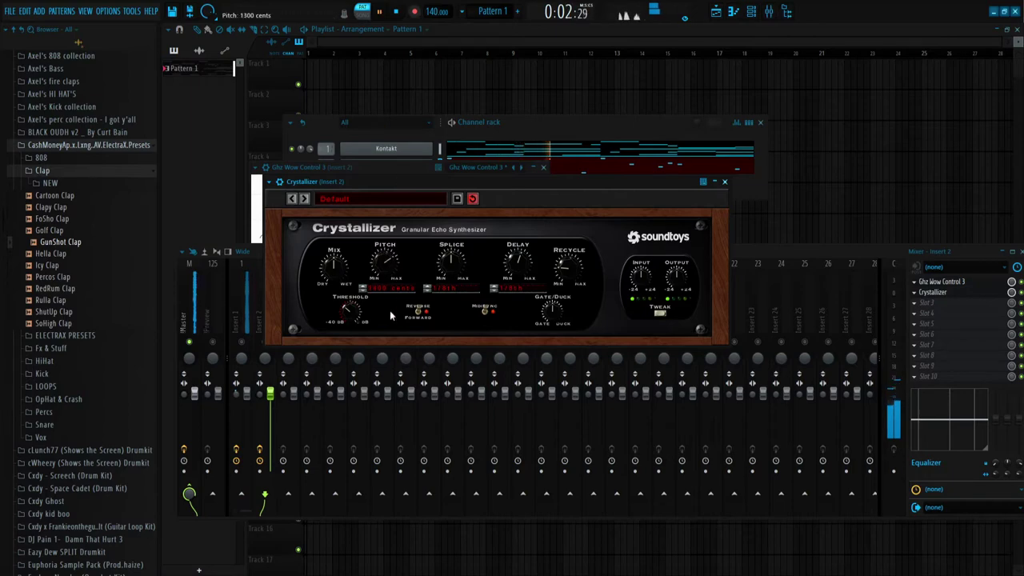
drag(390, 325, 390, 317)
drag(336, 267, 336, 279)
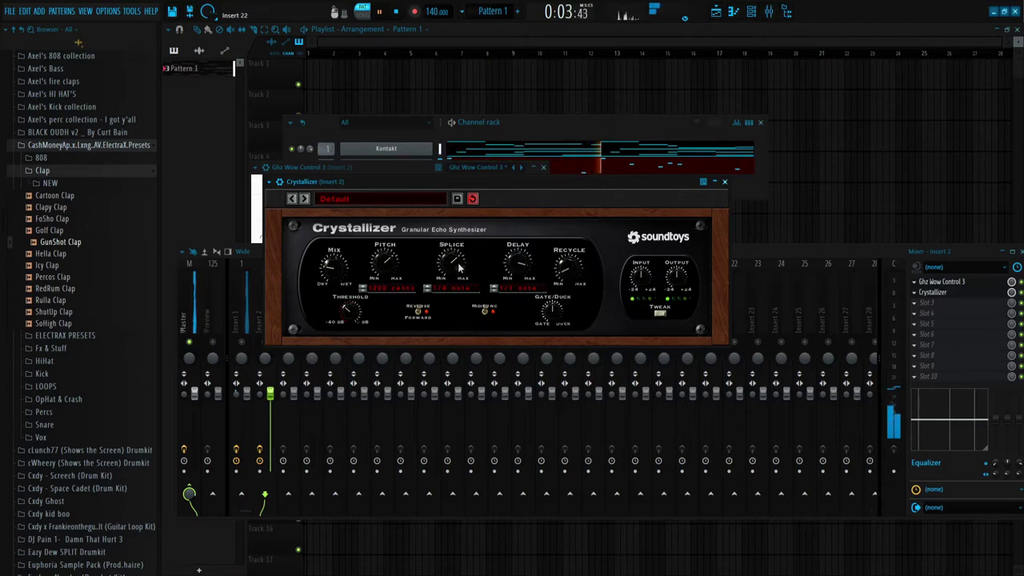
click(1011, 294)
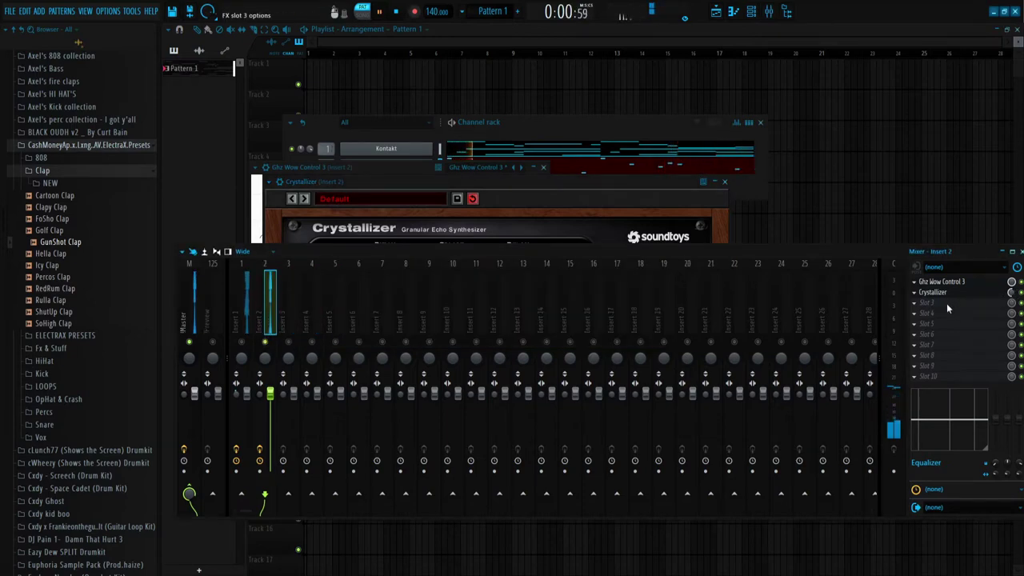
drag(1012, 293, 1012, 292)
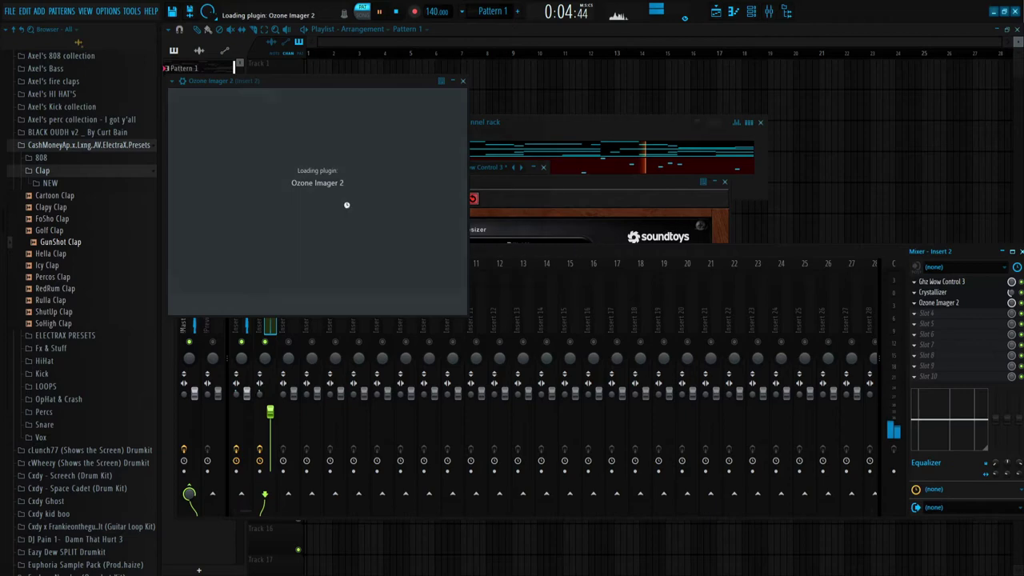
- Add Ozone Imager 2 to insert 2 after Crystallizer and close its window
mouse_move(501, 182)
mouse_down()
mouse_move(498, 154)
mouse_move(491, 169)
mouse_up()
click(548, 80)
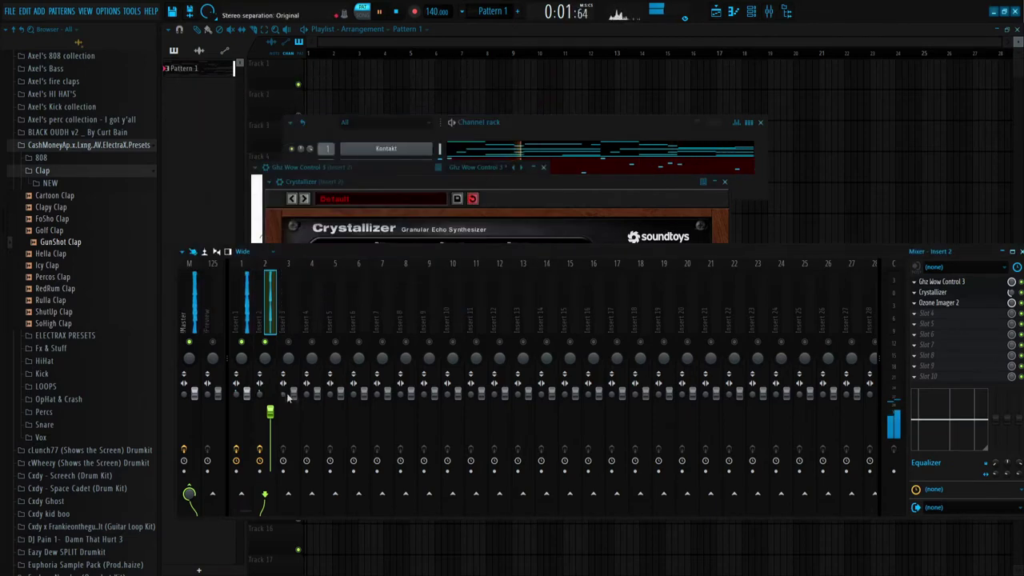
- Clone the Kontakt #2 channel, route the clone to mixer track 3 and open its piano roll
key(F6)
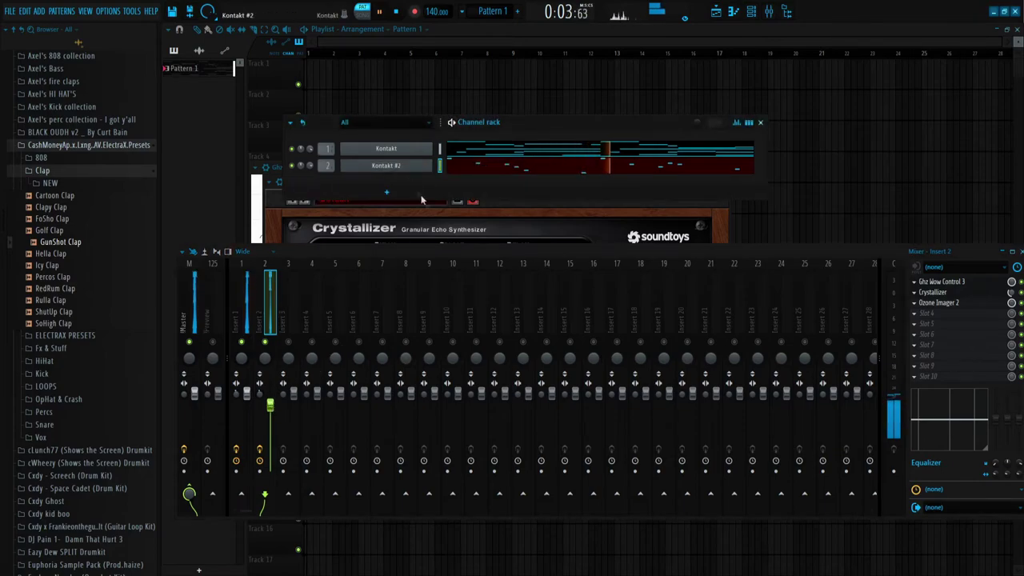
key(alt+c)
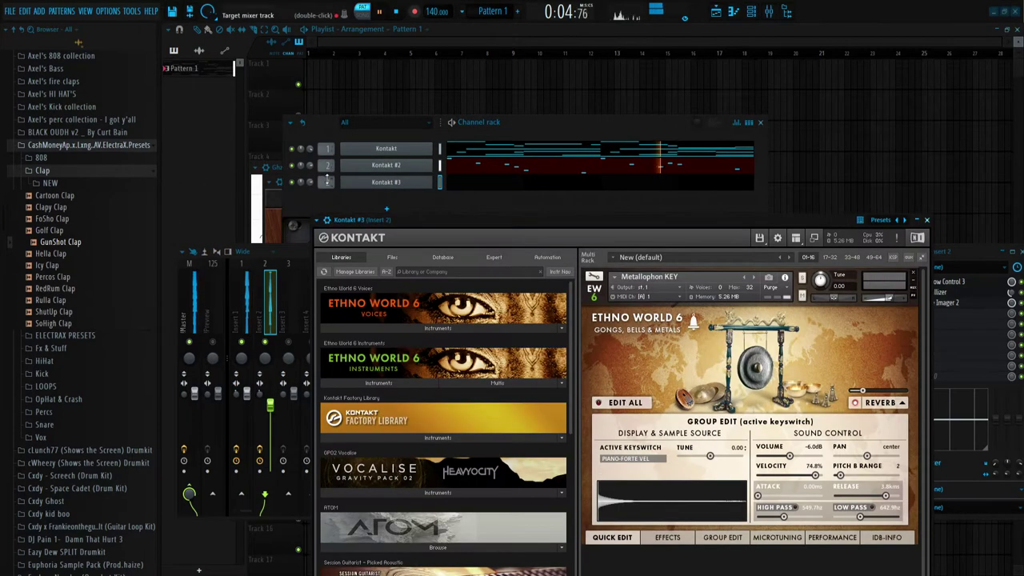
scroll(327, 182, up, 1)
click(386, 186)
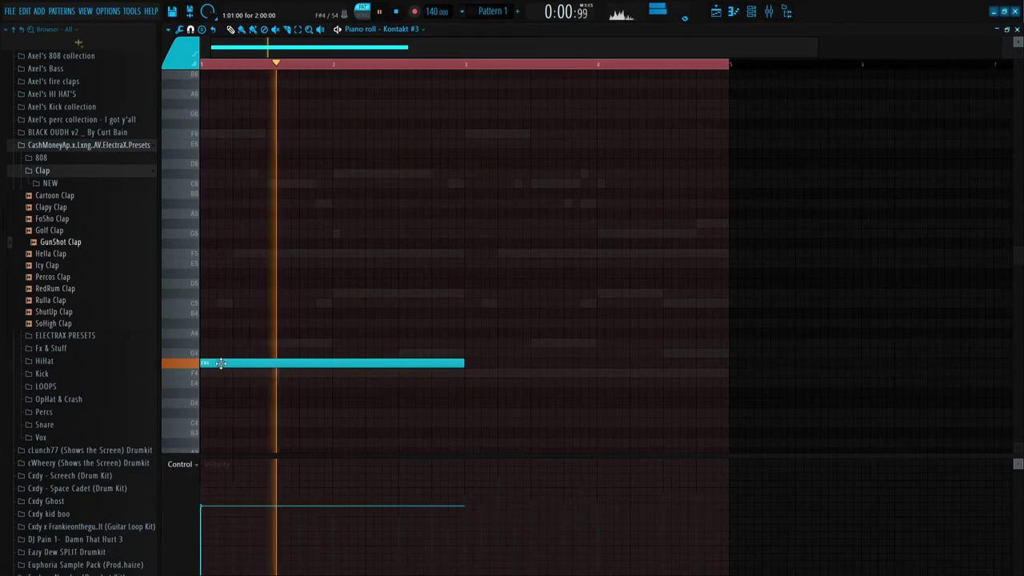
- Try two-bar notes in bar 1 on successive pitches from F#4 down to D4, deleting each after listening
key(space)
key(space)
scroll(227, 320, down, 2)
right_click(211, 314)
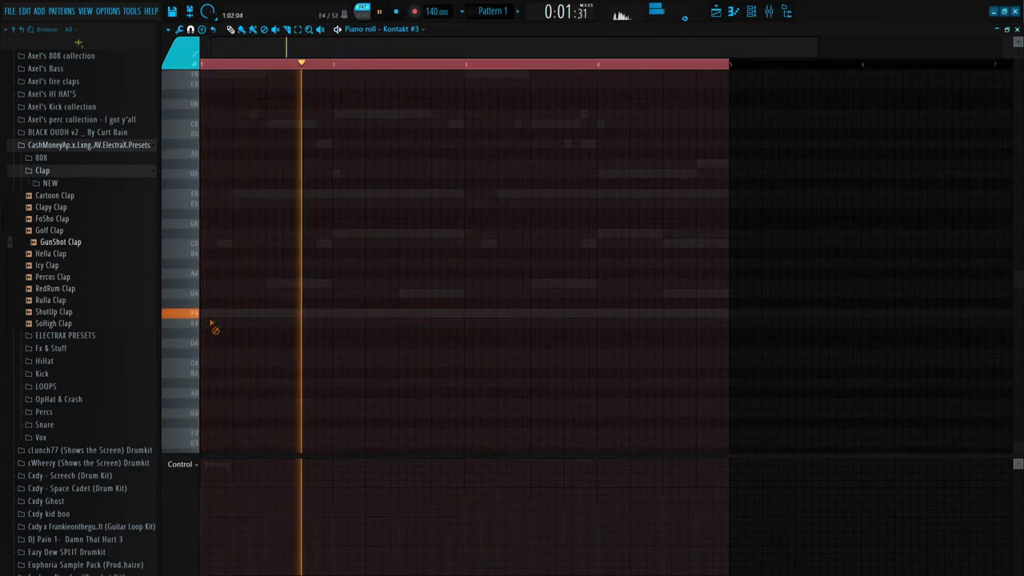
click(208, 323)
key(space)
key(space)
key(F6)
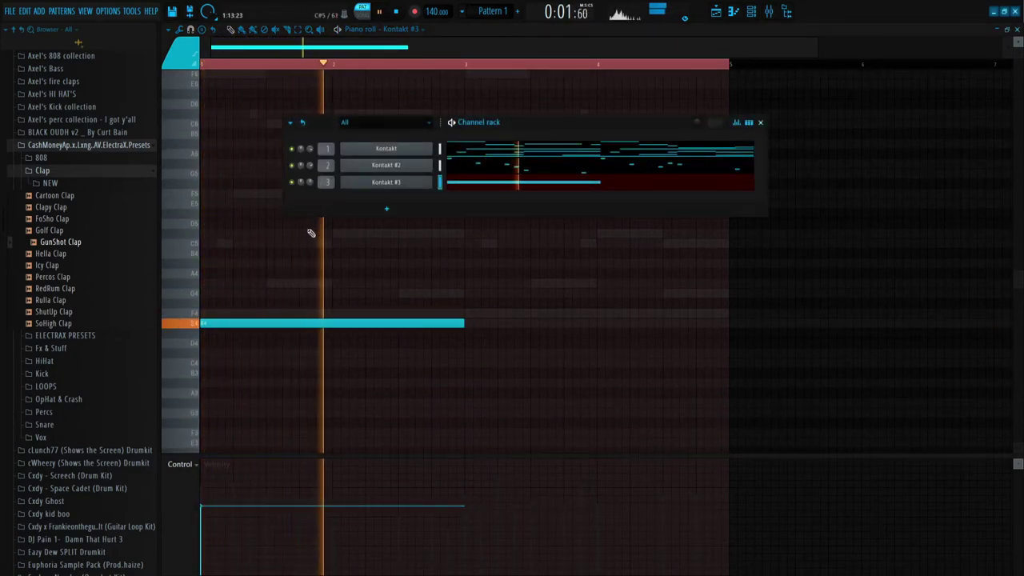
right_click(228, 324)
click(206, 333)
key(space)
key(space)
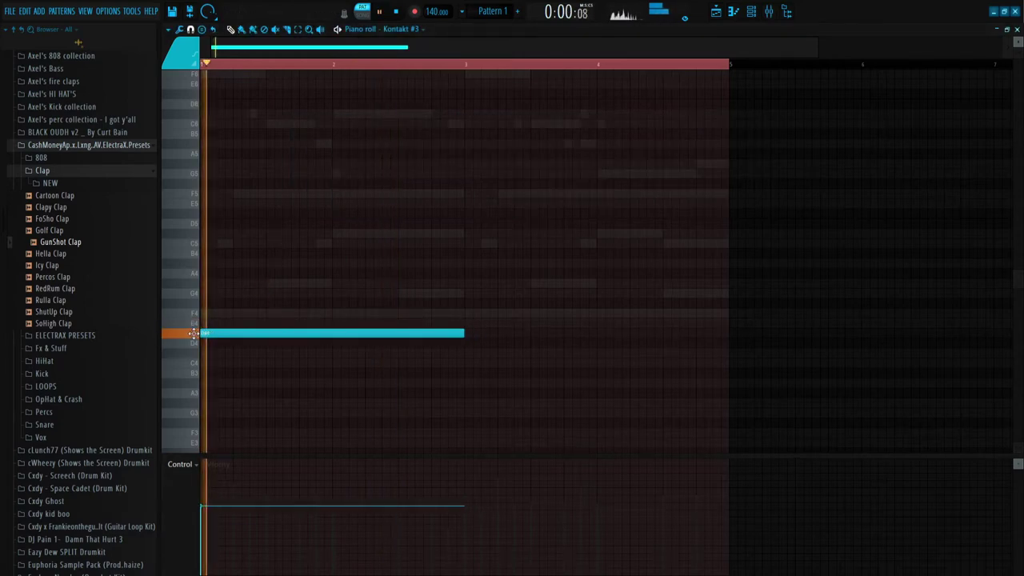
right_click(204, 335)
click(206, 344)
key(space)
key(space)
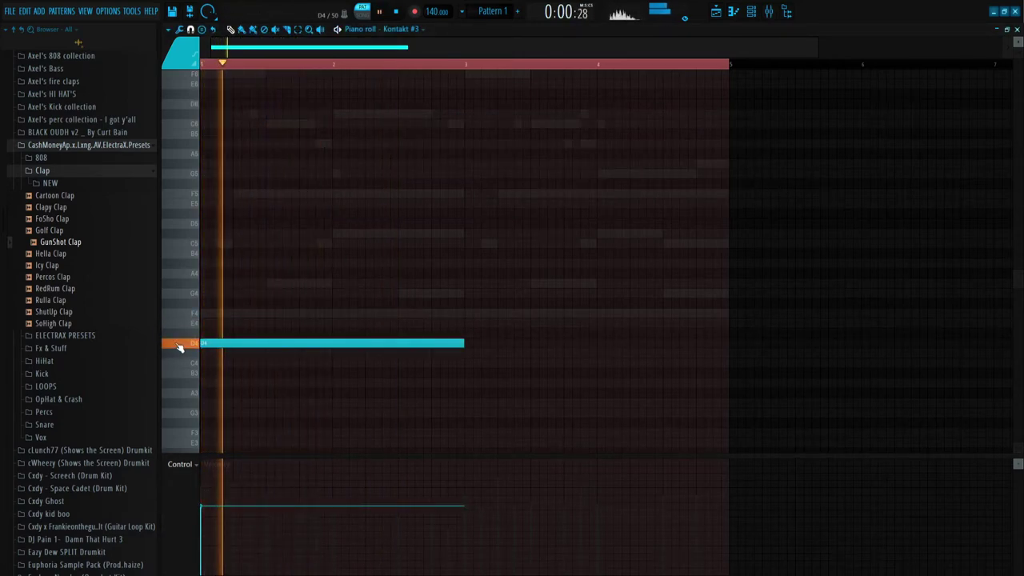
right_click(204, 343)
key(space)
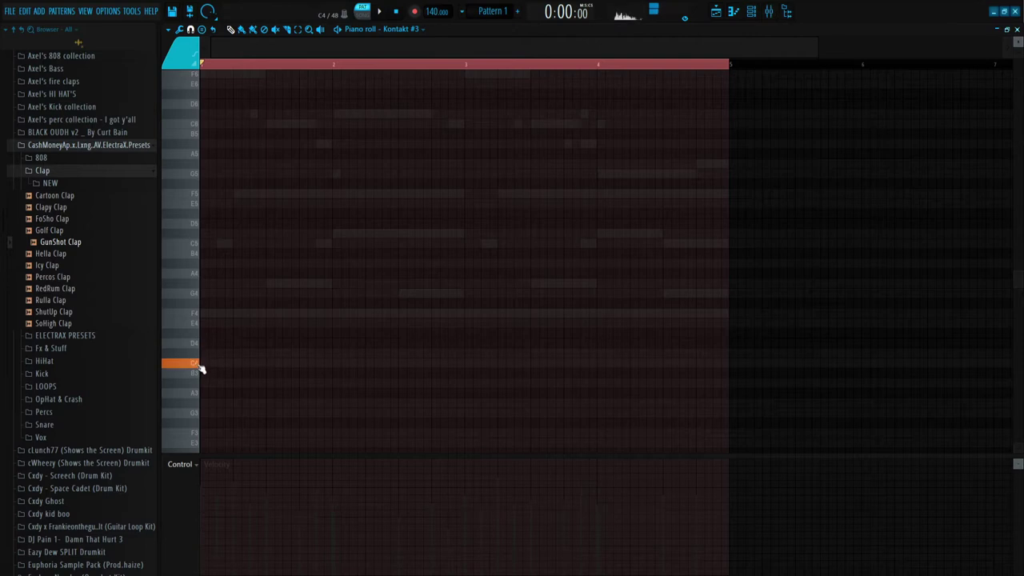
- Place a two-bar C4 at the start of bar 1 in Kontakt #3 and lower that channel's volume slightly
click(206, 363)
key(space)
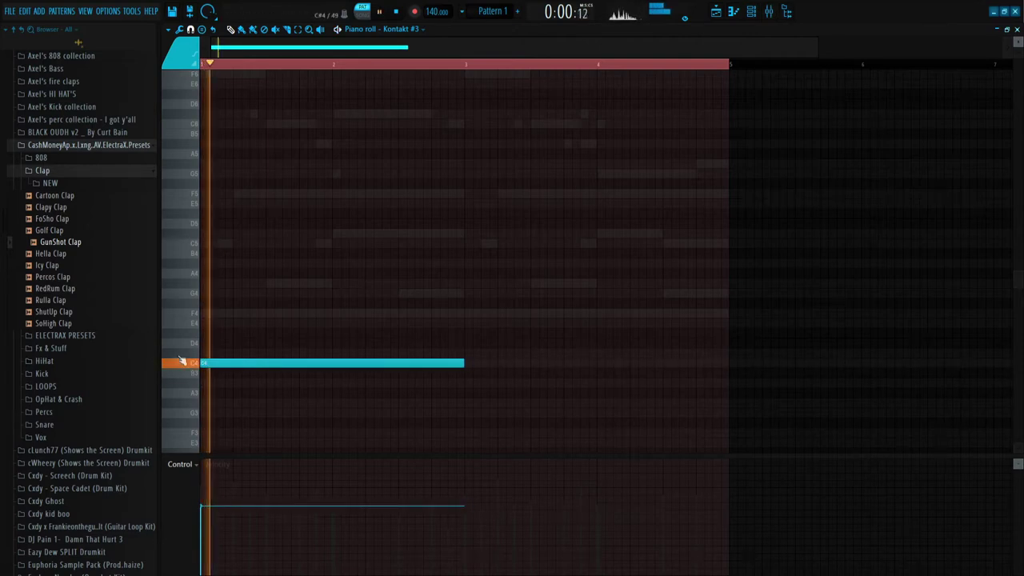
key(F6)
drag(310, 182, 309, 187)
key(F6)
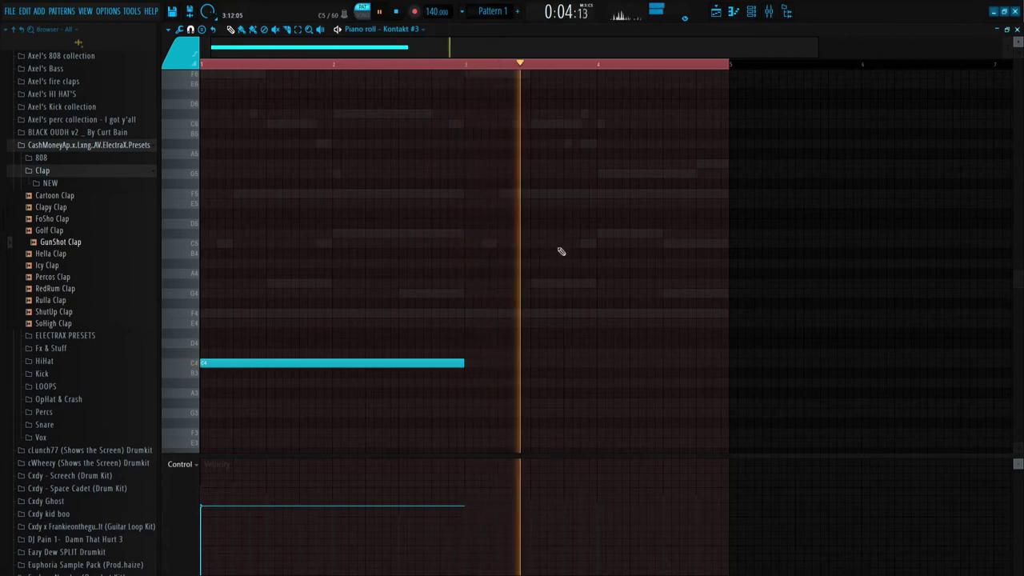
- Duplicate the four-bar Kontakt melody into bars 5–8 and switch to the Kontakt #2 notes
key(space)
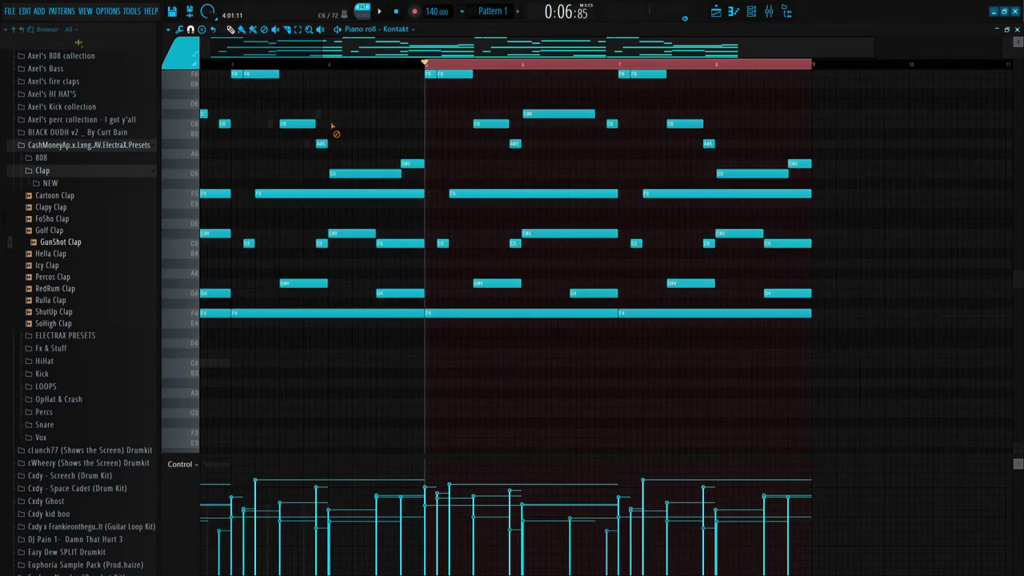
right_click(331, 124)
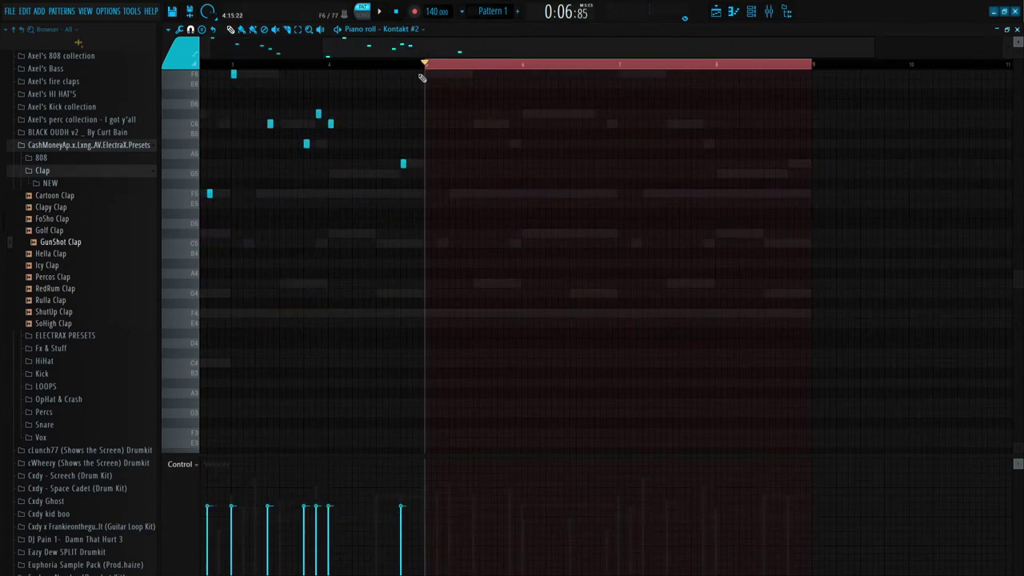
- Duplicate the four-bar Kontakt #2 notes into bars 5–8
drag(424, 67, 162, 83)
drag(826, 67, 437, 72)
key(ctrl+b)
ctrl+click(451, 172)
scroll(445, 196, down, 3)
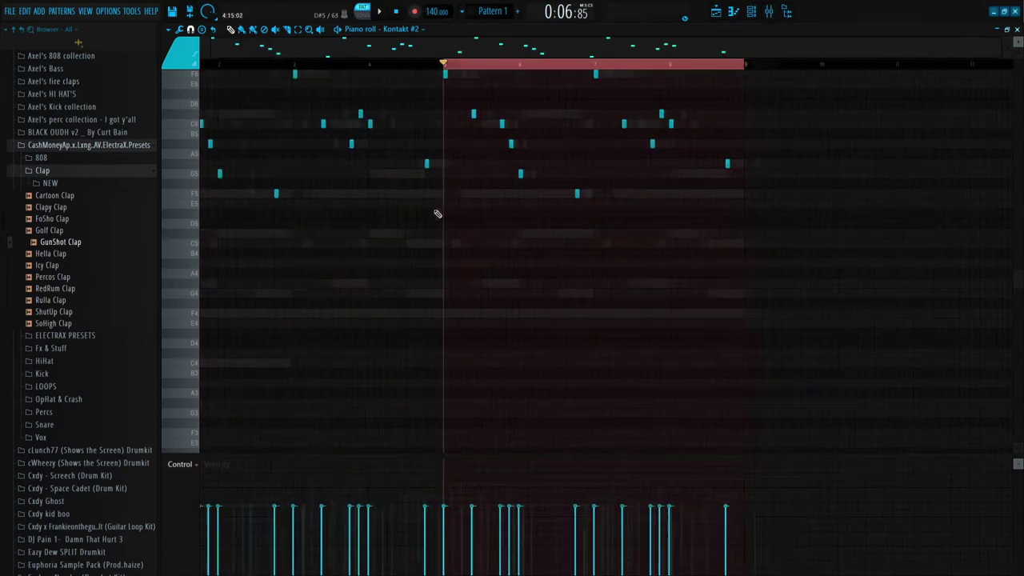
- Switch to the Kontakt #3 notes and copy the two-bar C4 to the start of bar 5
key(space)
key(F6)
key(space)
right_click(234, 365)
key(space)
key(space)
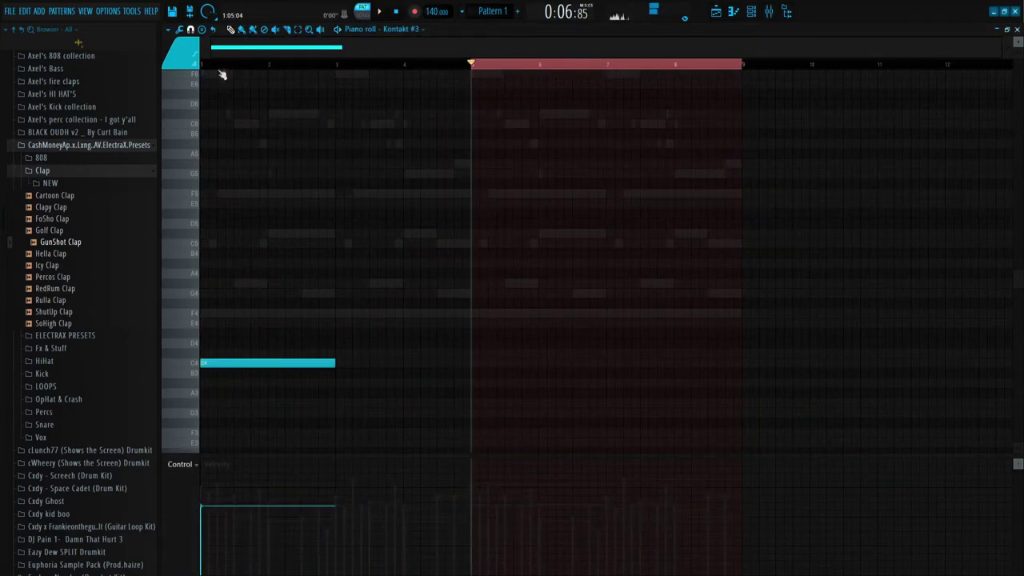
key(space)
scroll(299, 171, down, 3)
key(ctrl+a)
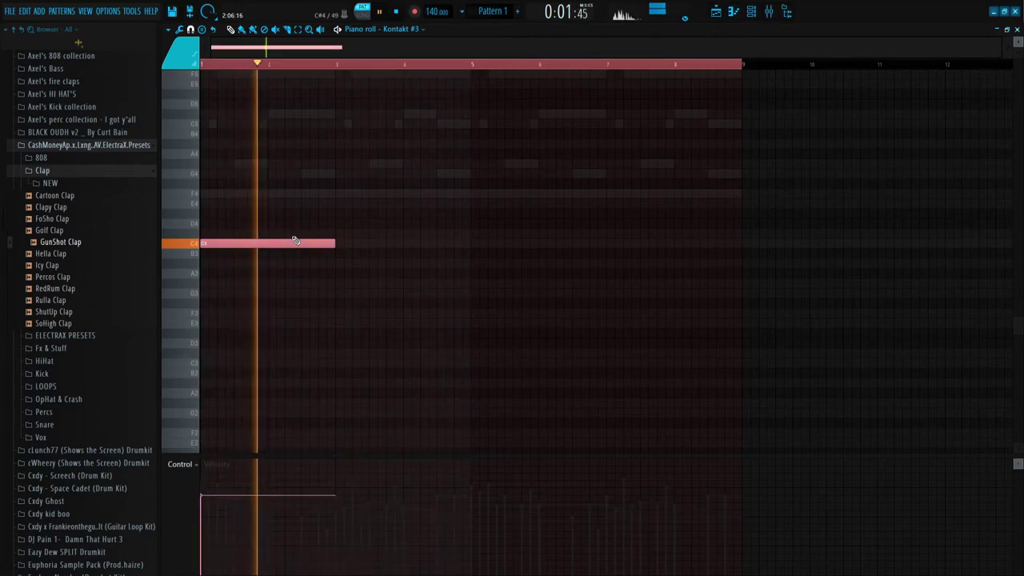
click(469, 240)
click(471, 241)
scroll(408, 245, up, 5)
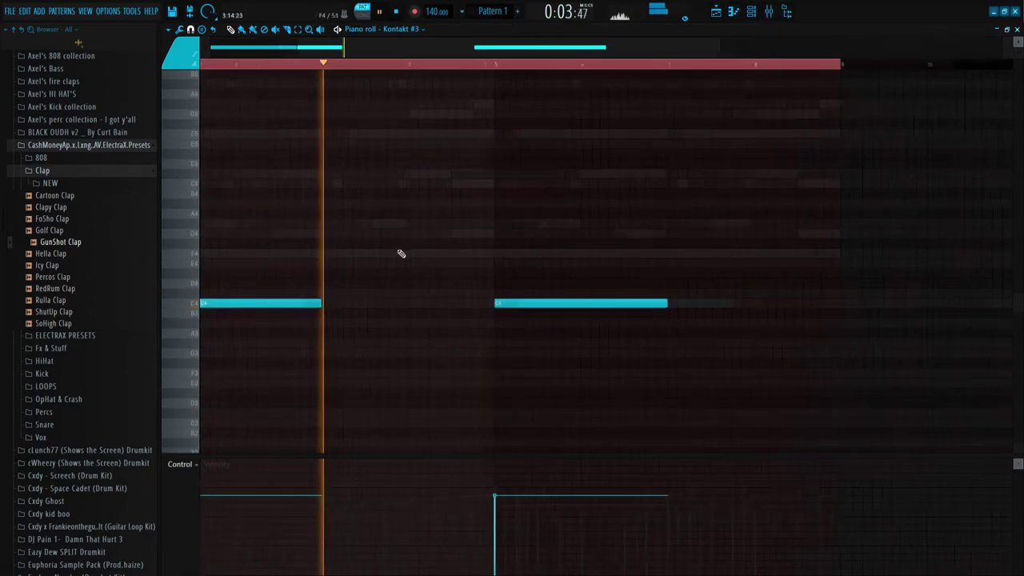
- Add a G#4 note in Kontakt #3 starting on the last beat of bar 3 and ending where bar 5 begins
click(384, 224)
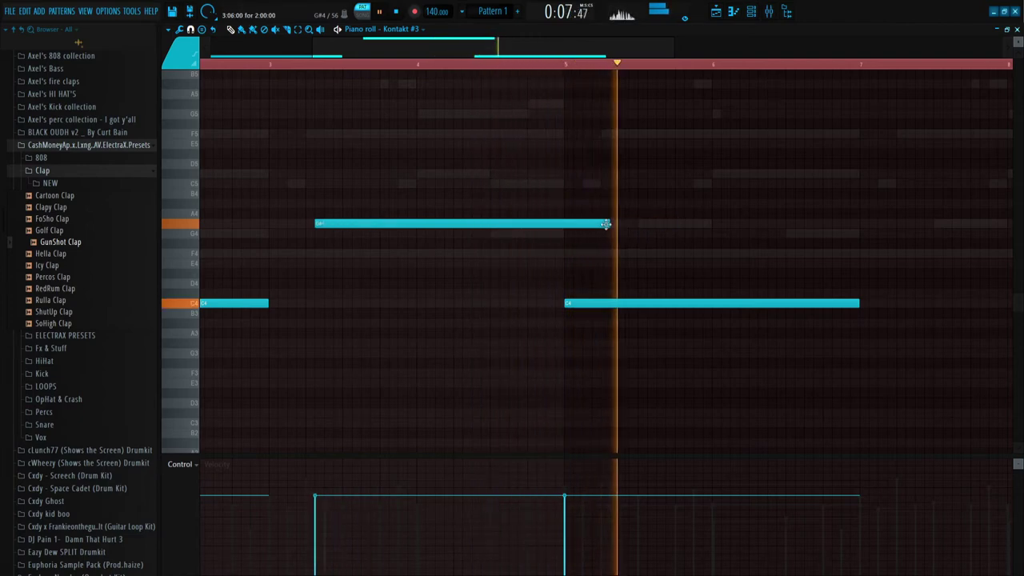
drag(650, 223, 566, 225)
scroll(576, 231, down, 2)
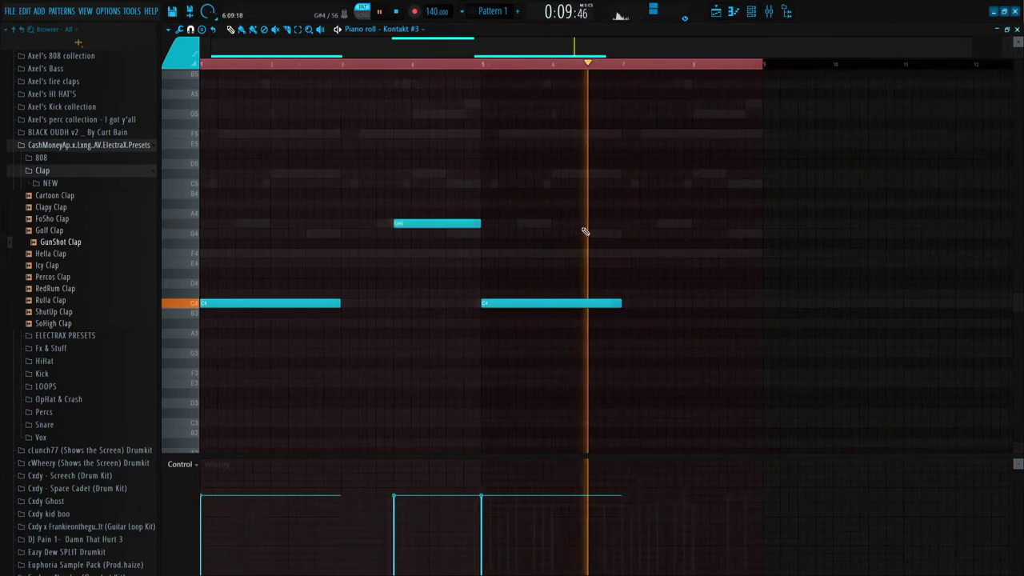
- Add a one-bar F4 at the start of bar 8 and lower it to E4
scroll(676, 249, up, 2)
click(586, 253)
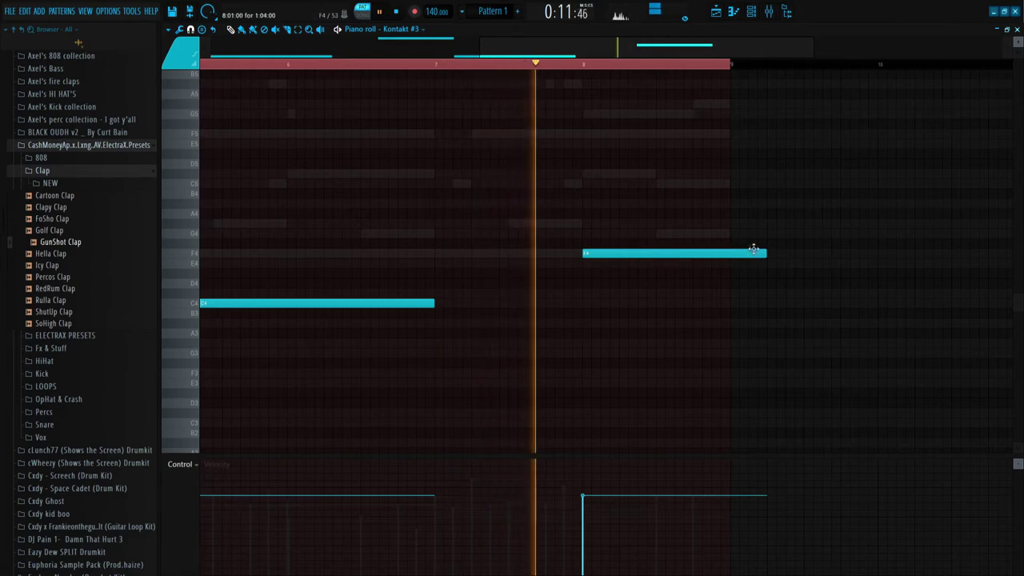
drag(760, 255, 731, 256)
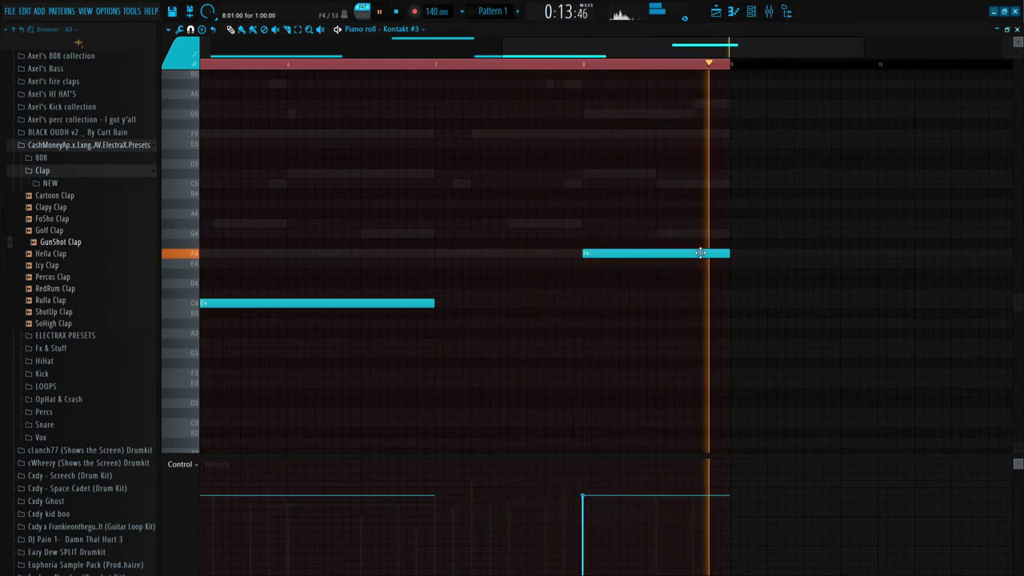
scroll(632, 250, down, 1)
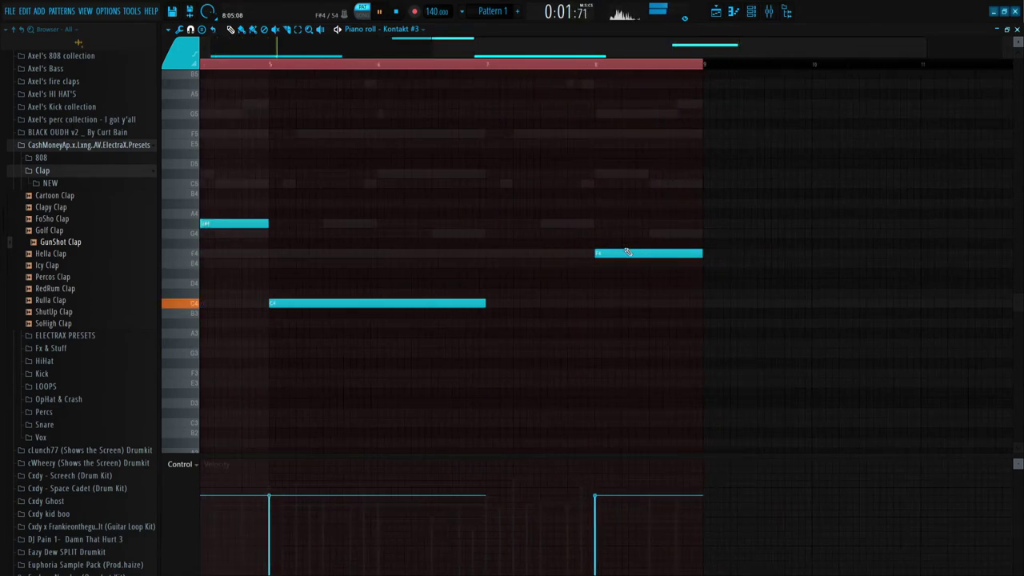
drag(648, 254, 648, 263)
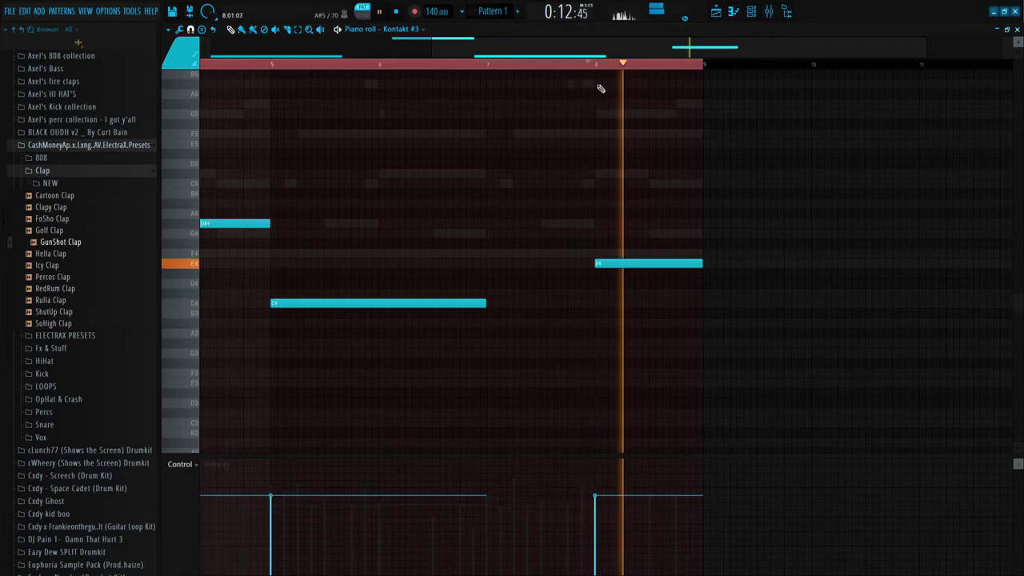
- Open the Kontakt #3 instrument and load Bansuri Licks TM SYNC from the Ethno World 6 Instruments library
key(F6)
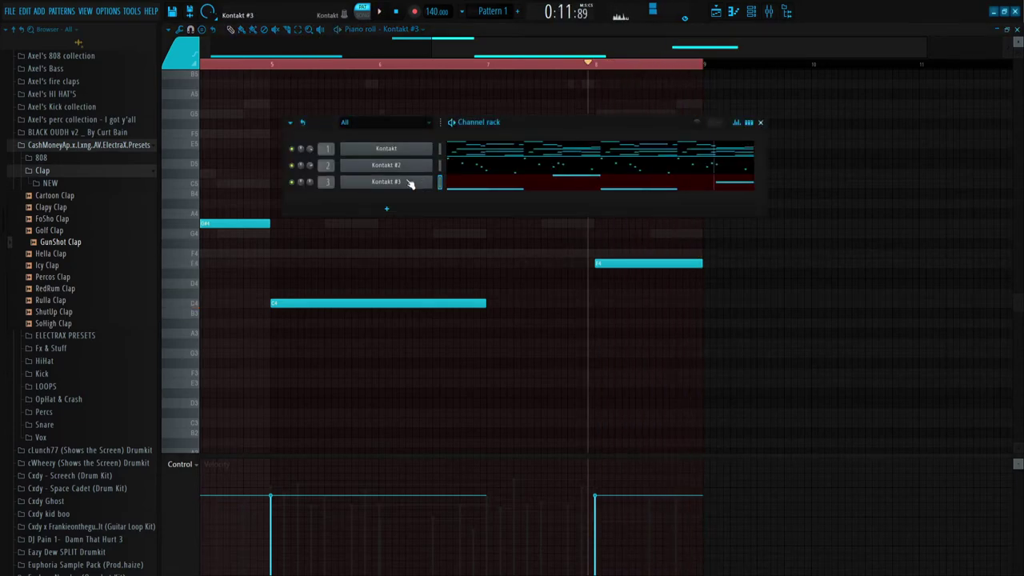
click(408, 183)
click(405, 385)
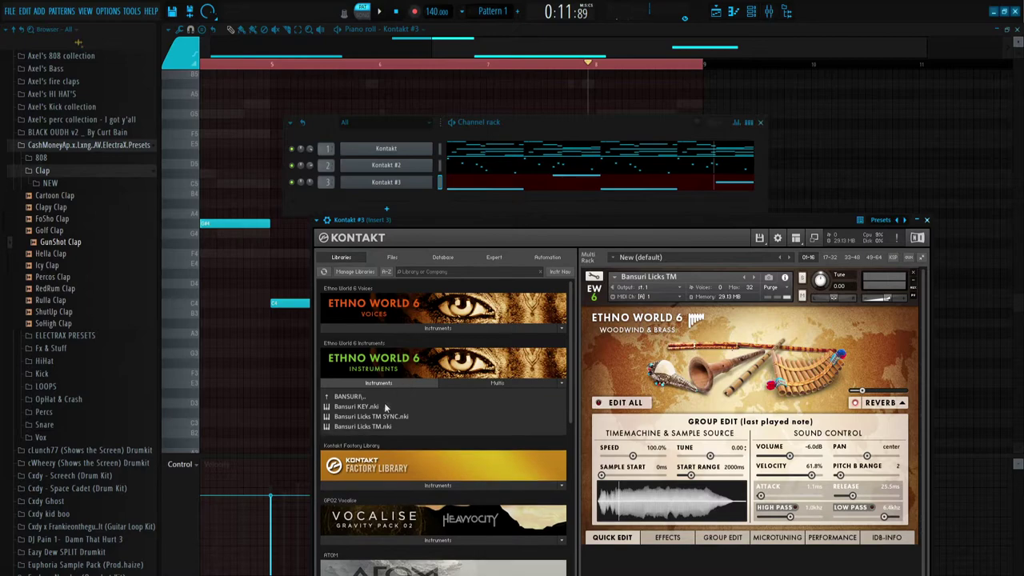
drag(452, 220, 478, 217)
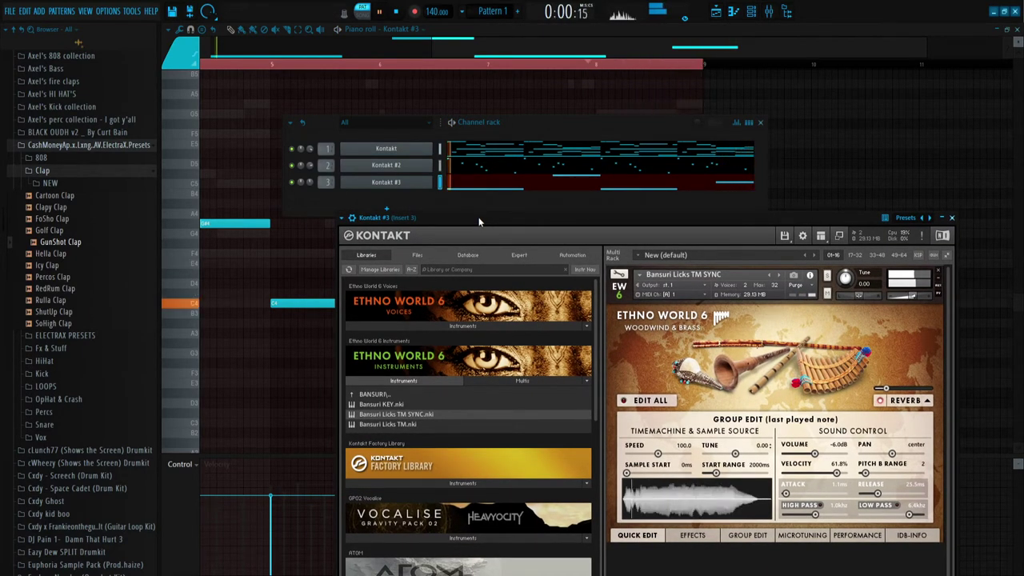
- Raise the one-bar Kontakt #3 note in bar 8 to G4
scroll(320, 227, down, 3)
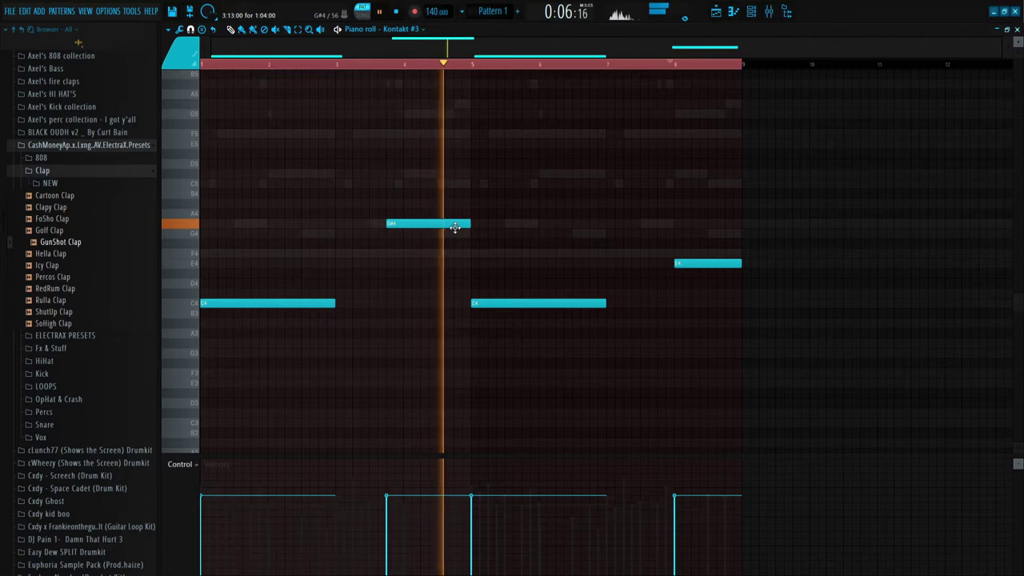
key(F6)
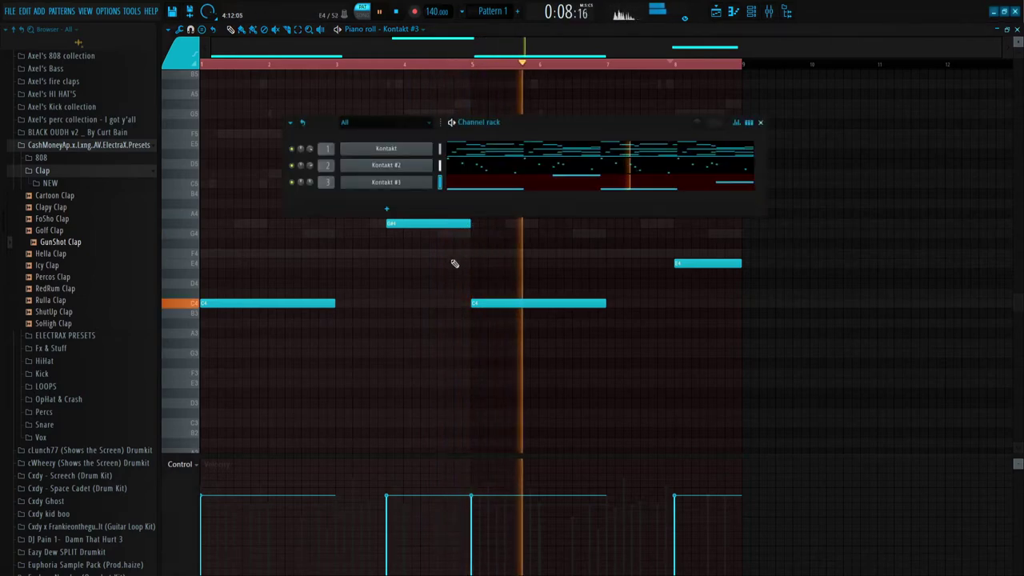
key(F6)
scroll(730, 312, up, 2)
scroll(732, 314, up, 1)
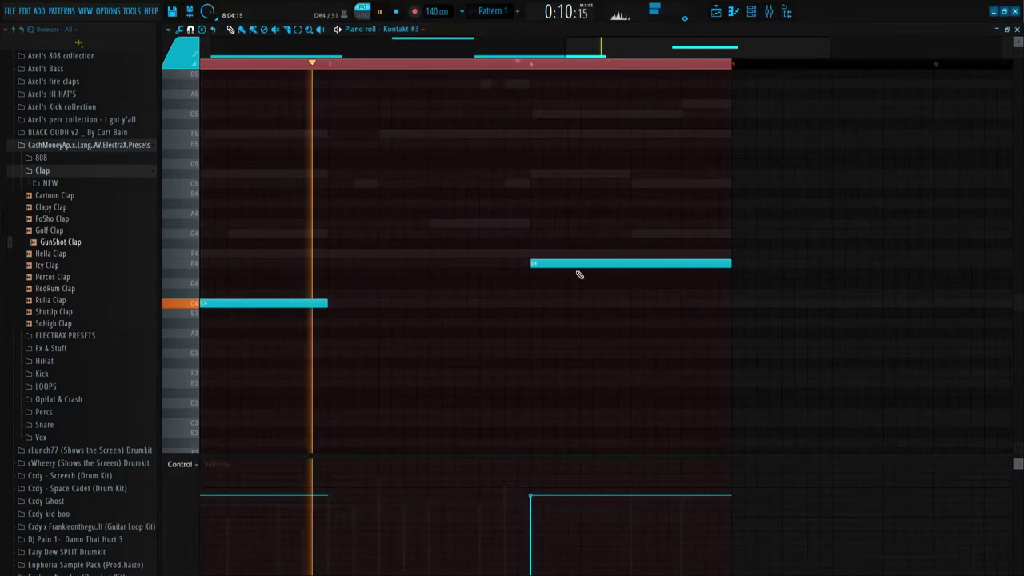
drag(573, 265, 560, 234)
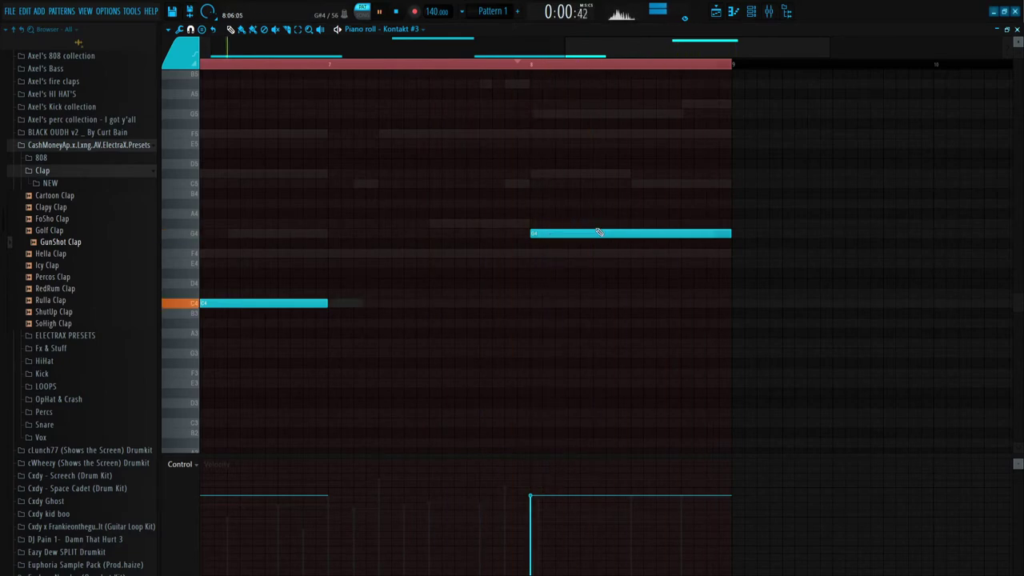
- Add RC-20 Retro Color with the Vinyl 1 preset to mixer track 3, removing Noise, cutting below 567 Hz, with Space about 16% and Magnetic 13%
scroll(584, 236, down, 3)
key(F9)
key(F6)
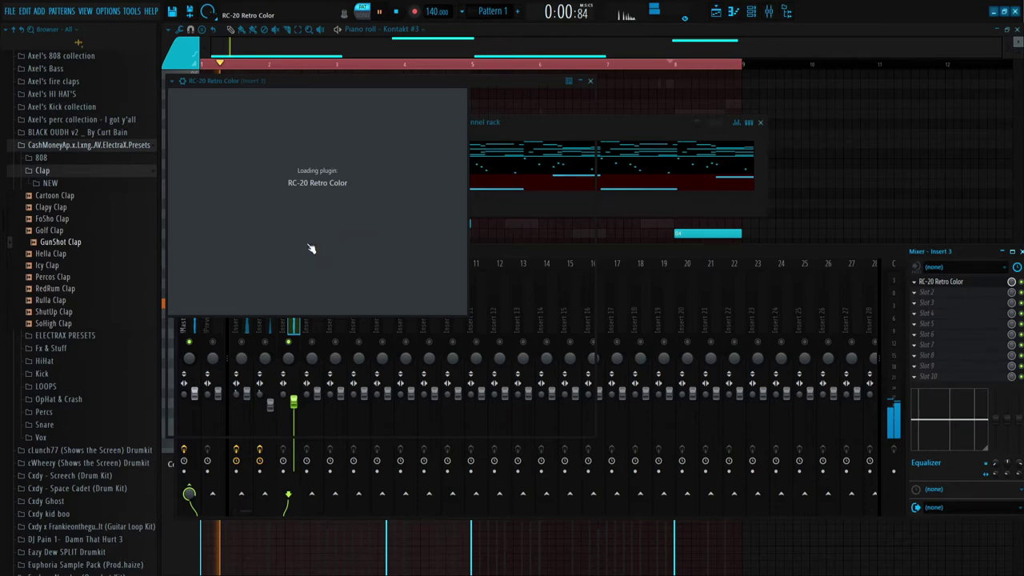
drag(210, 338, 228, 413)
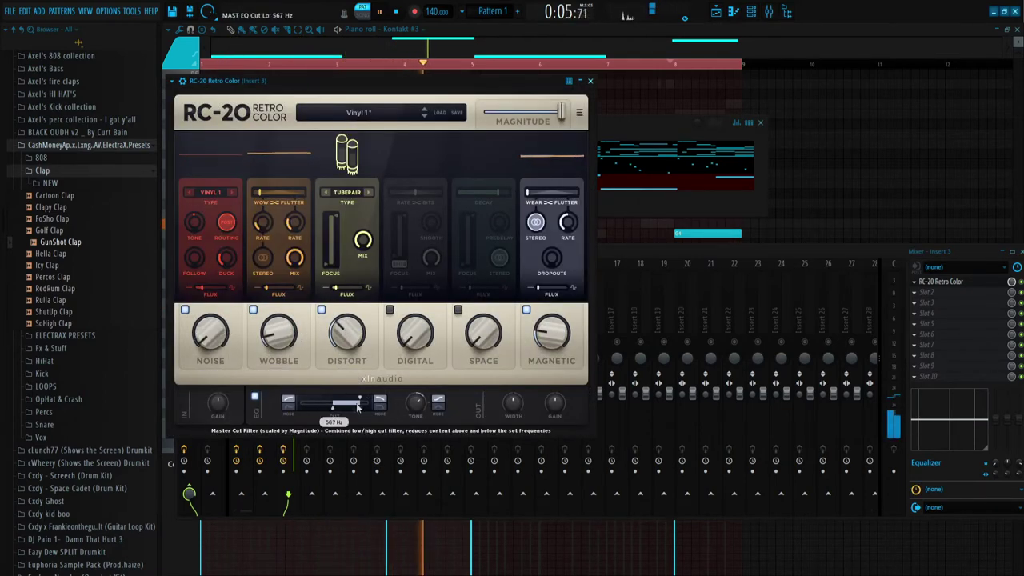
drag(331, 412, 356, 411)
drag(472, 352, 491, 314)
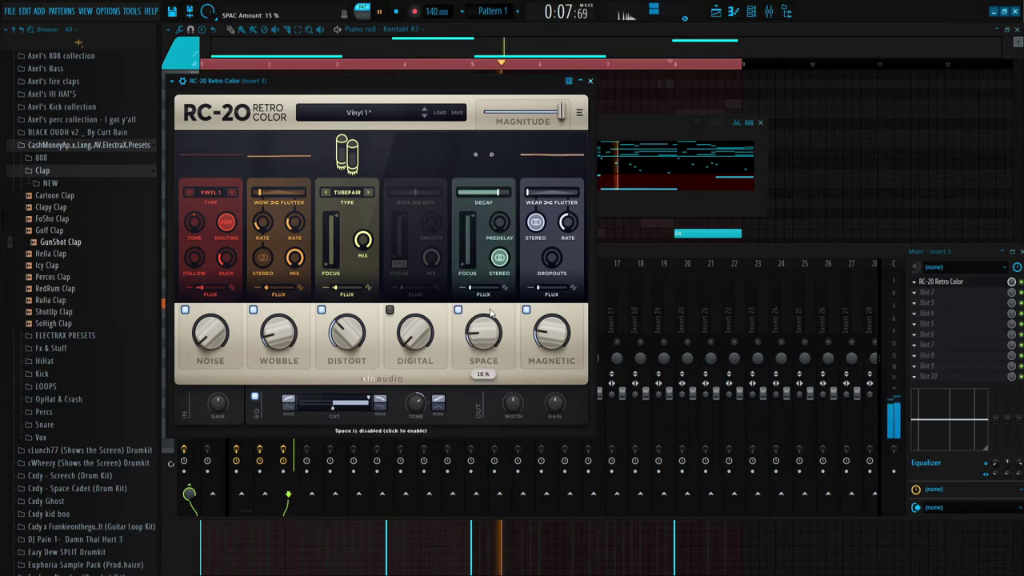
drag(552, 335, 554, 344)
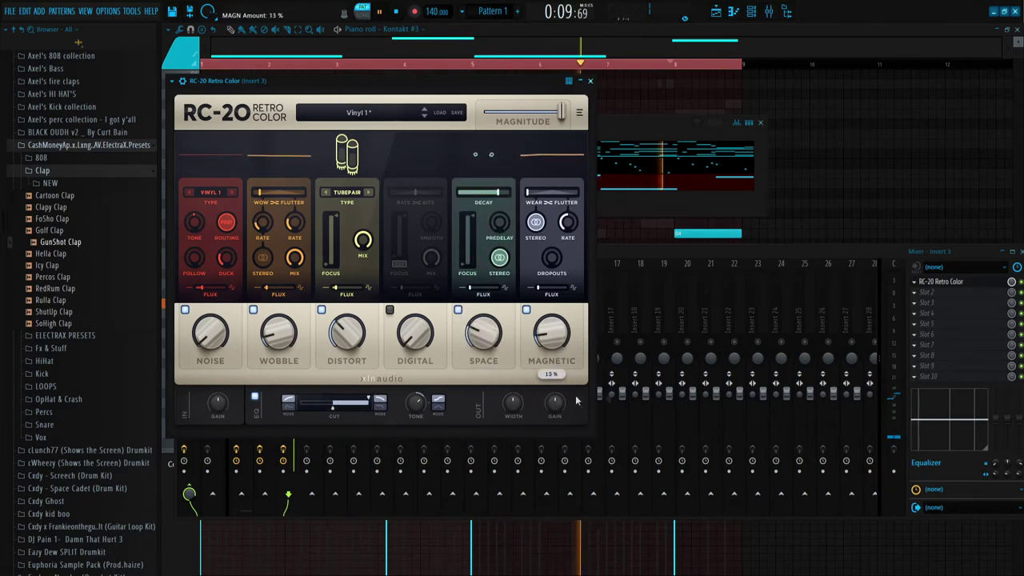
- Add ValhallaVintageVerb to mixer track 3 with 37.6% mix, 4.63 s decay and 9.57 ms predelay
click(920, 301)
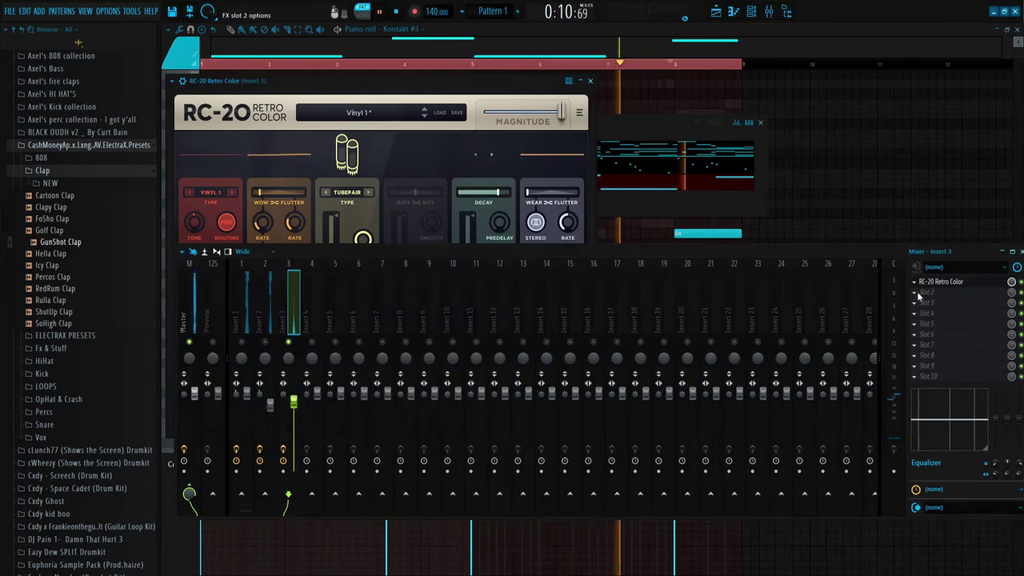
click(641, 294)
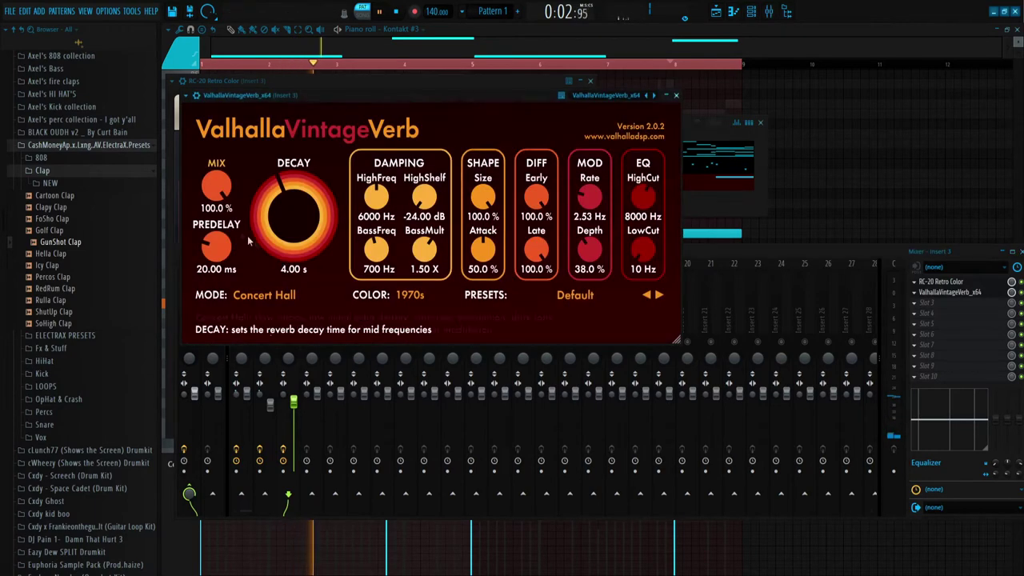
drag(216, 189, 216, 300)
drag(295, 258, 297, 244)
drag(216, 248, 215, 273)
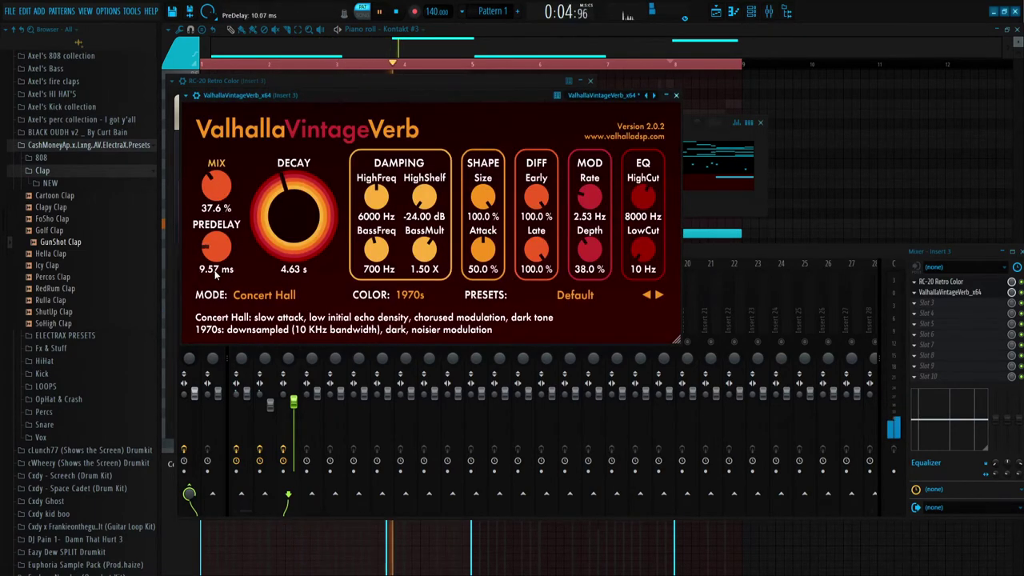
- Set the reverb to Ambience mode, NOW color and a 590 Hz low cut, and lower mixer track 3's volume to 84%
click(266, 397)
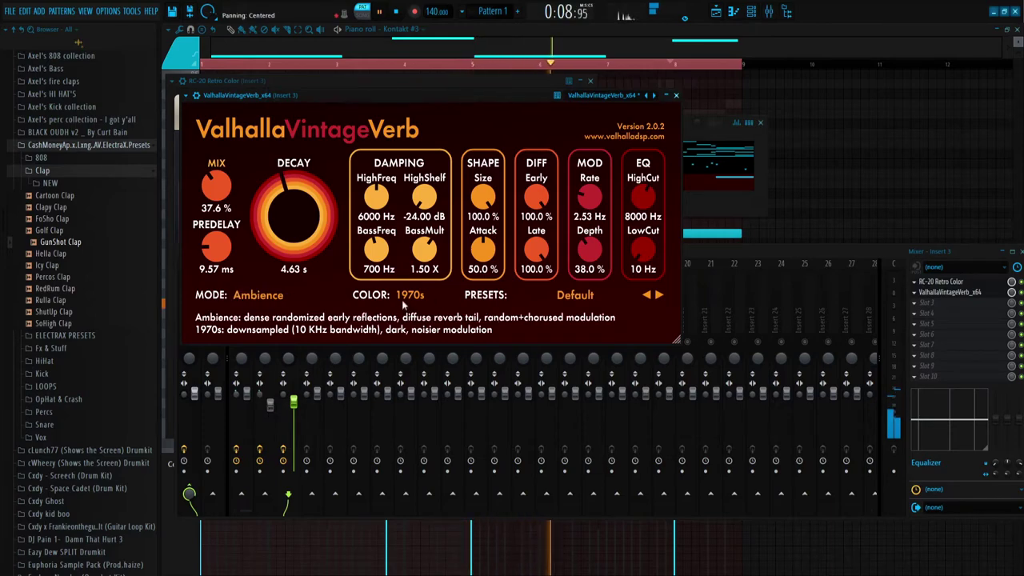
click(413, 334)
drag(644, 250, 645, 166)
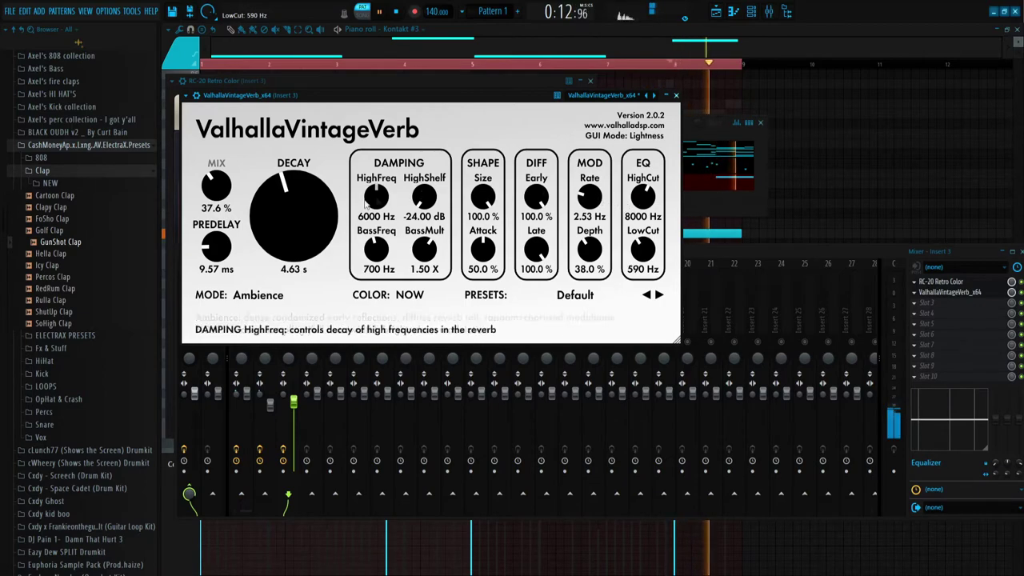
click(293, 392)
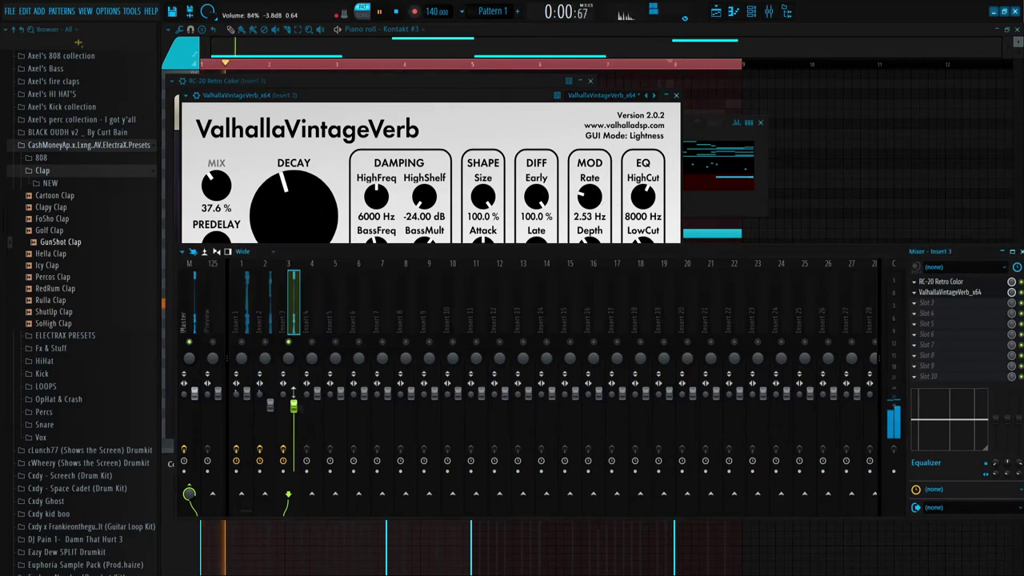
right_click(289, 344)
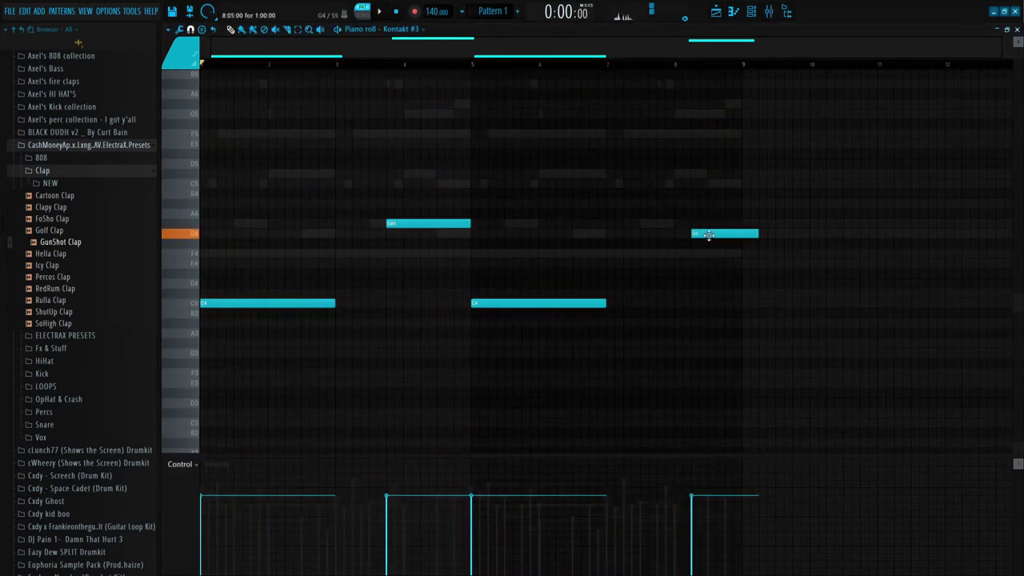
- Stop playback and shorten the G4 note starting on bar 8's second beat so it ends where bar 9 begins
key(space)
drag(753, 234, 744, 234)
key(F6)
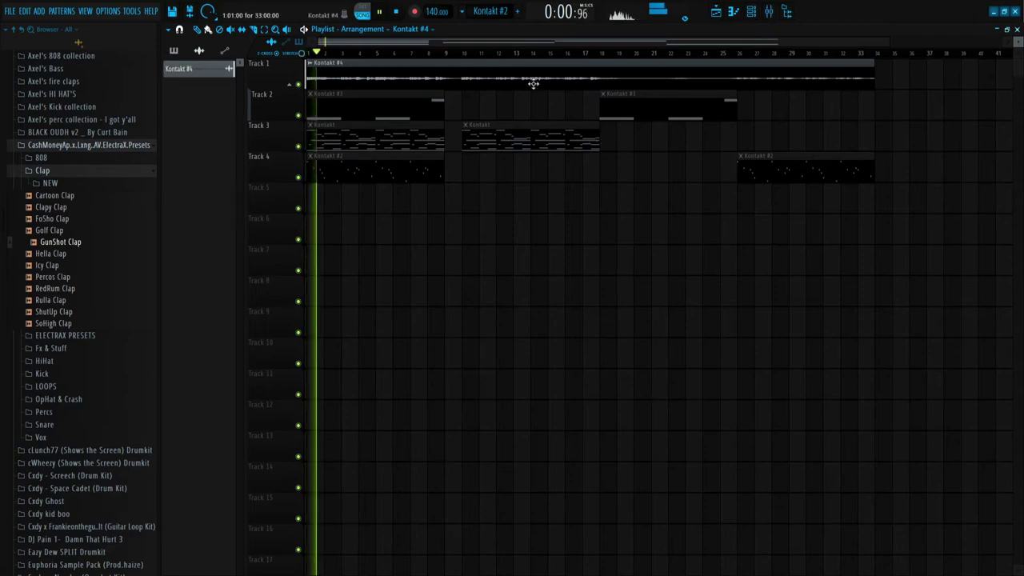
- Open the Kontakt #4 audio clip's channel settings, set its volume to 84% and close them
double_click(533, 80)
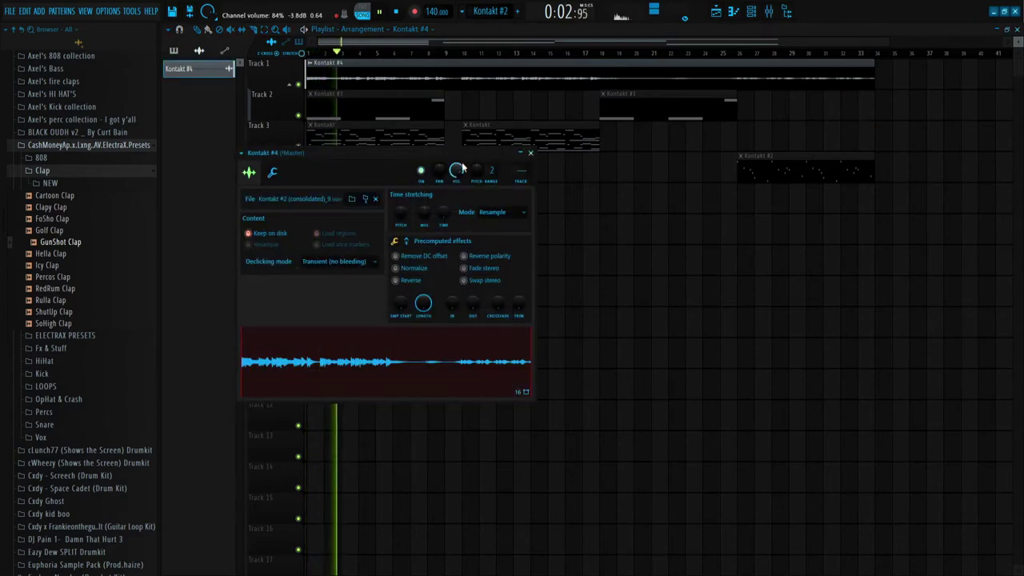
click(531, 153)
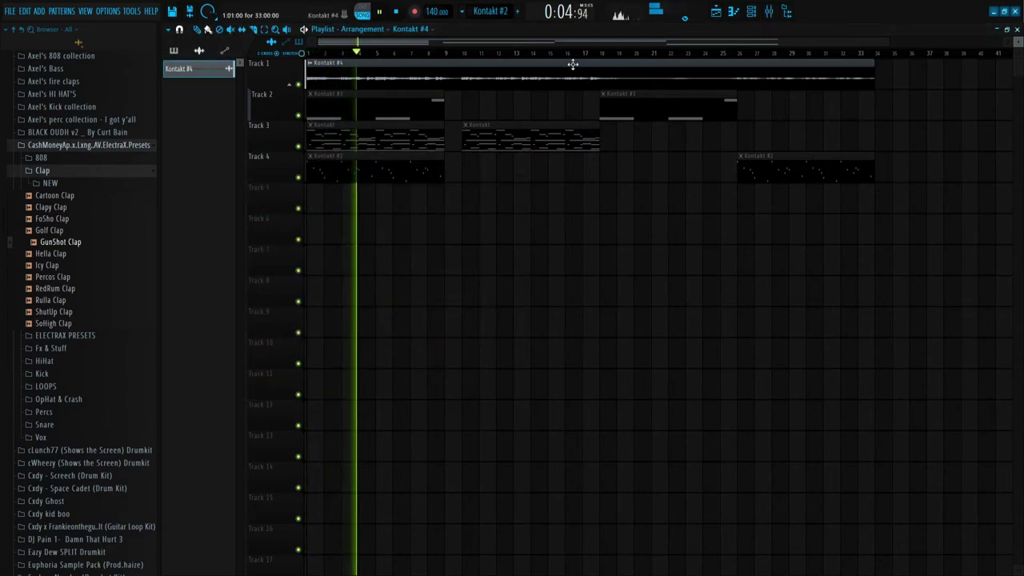
- Create a new pattern named violin
click(517, 11)
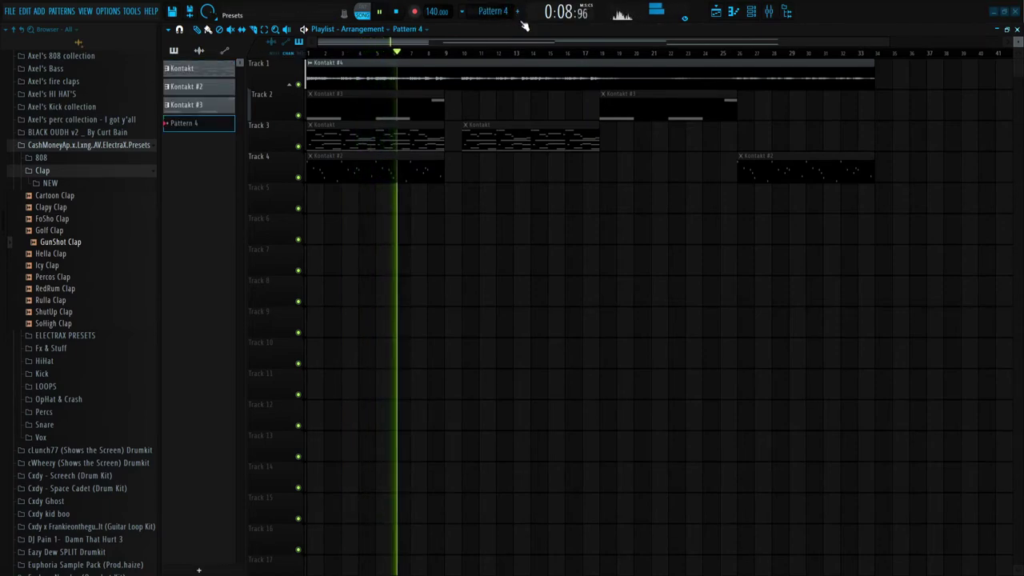
text(violin)
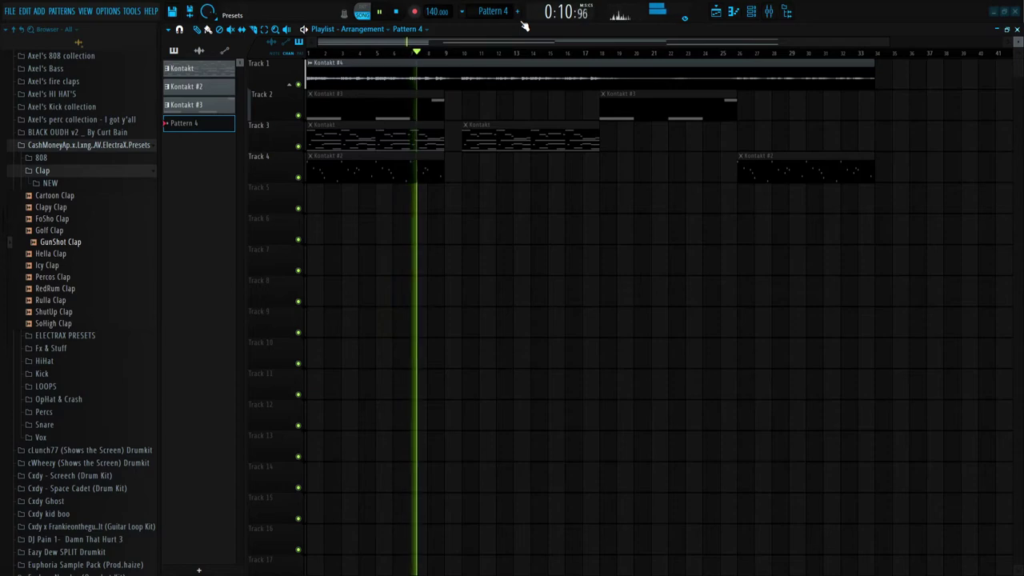
key(Return)
key(Return)
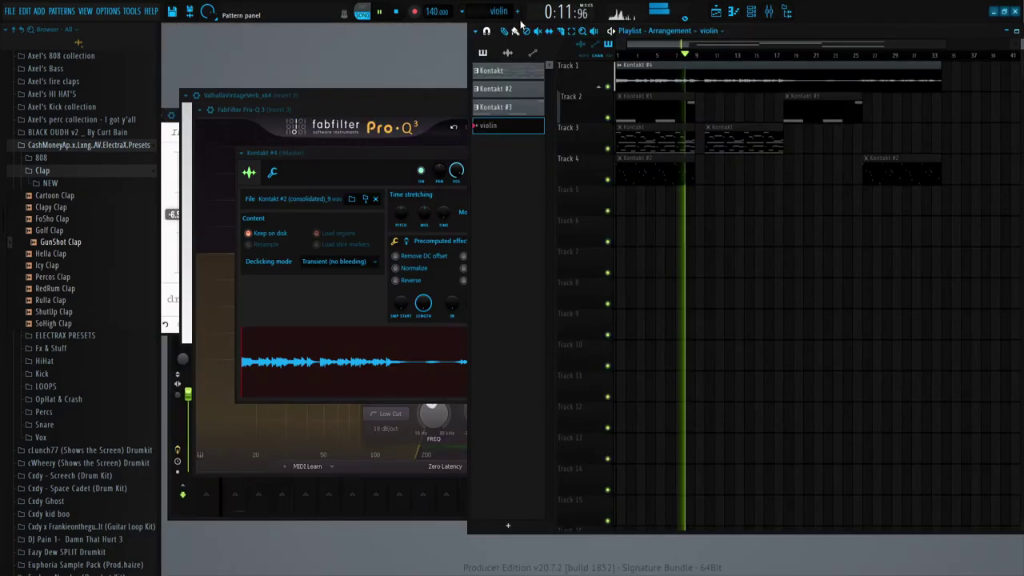
- Maximize the playlist, place the violin pattern at bar 1 of Track 6 and lengthen its clip to eight bars
click(1016, 32)
click(318, 218)
drag(324, 221, 445, 229)
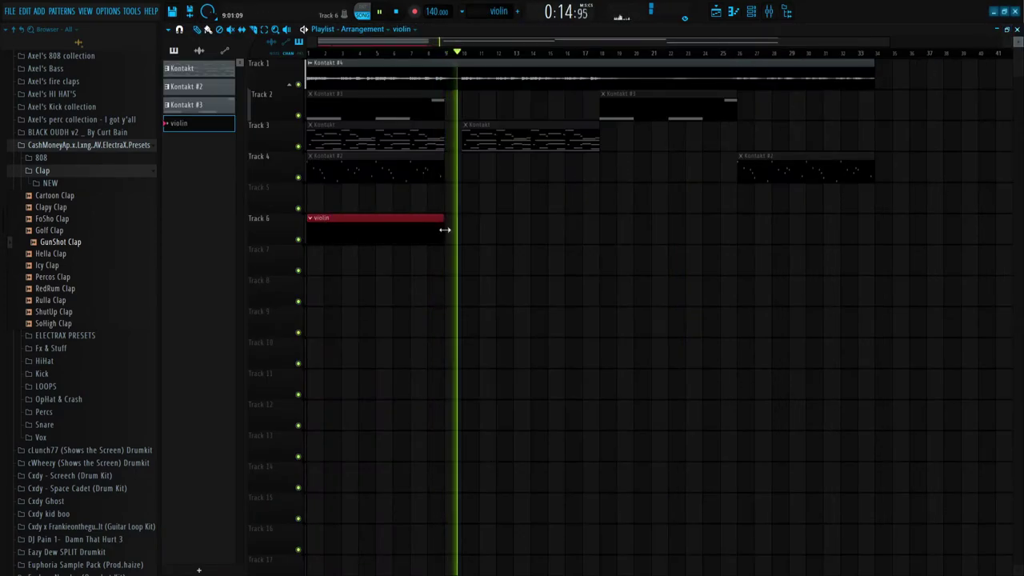
- Repeat the violin clip along Track 6, keeping three eight-bar copies after the original and deleting the surplus copy
key(ctrl+b)
key(ctrl+b)
key(ctrl+b)
key(ctrl+b)
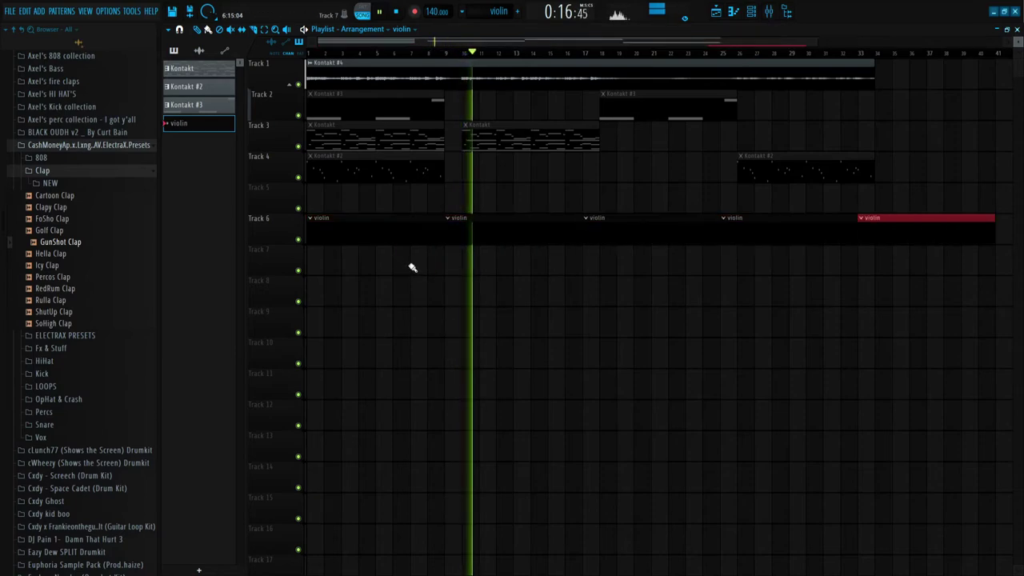
right_click(921, 233)
- Shift the three violin copies on Track 6 one bar later so they start at bar 10, and deselect them
drag(499, 228, 832, 274)
scroll(480, 240, up, 3)
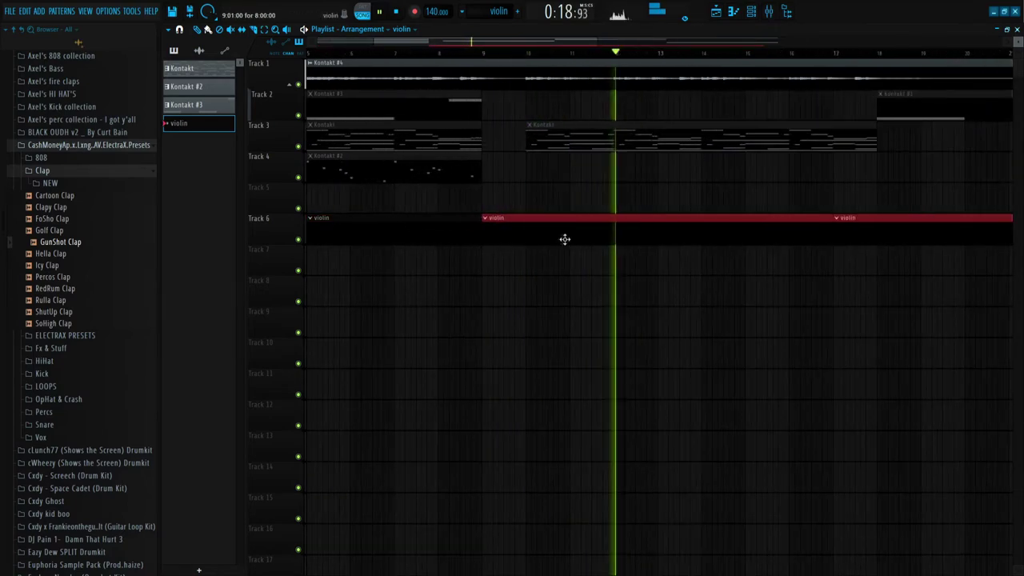
scroll(535, 239, up, 2)
drag(507, 238, 574, 235)
scroll(536, 240, down, 4)
ctrl+click(516, 240)
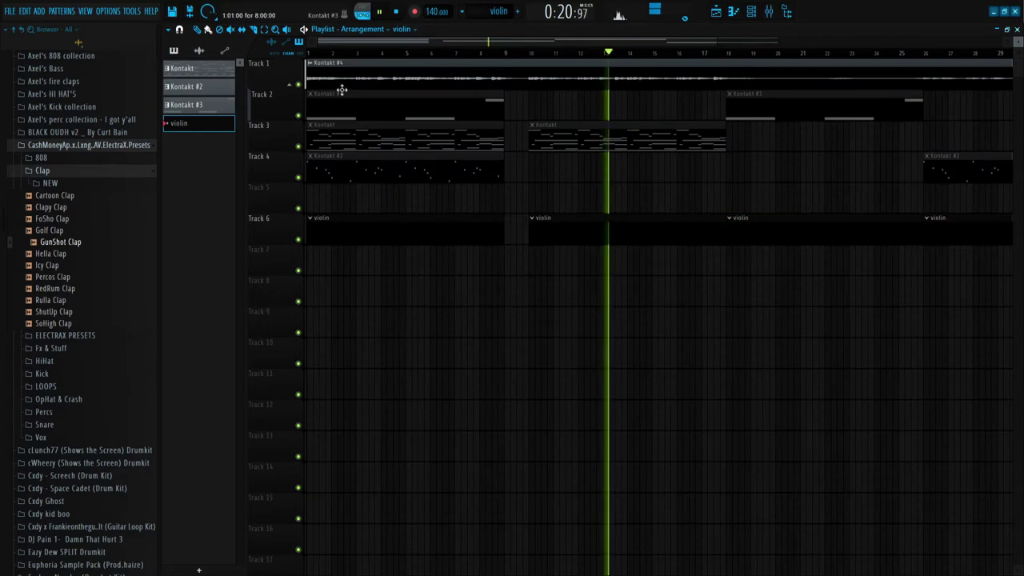
scroll(342, 90, down, 3)
- Adjust the time-stretching pitch of the Kontakt #4 audio clip with the mode set to Auto, and close its channel settings
double_click(347, 83)
key(F6)
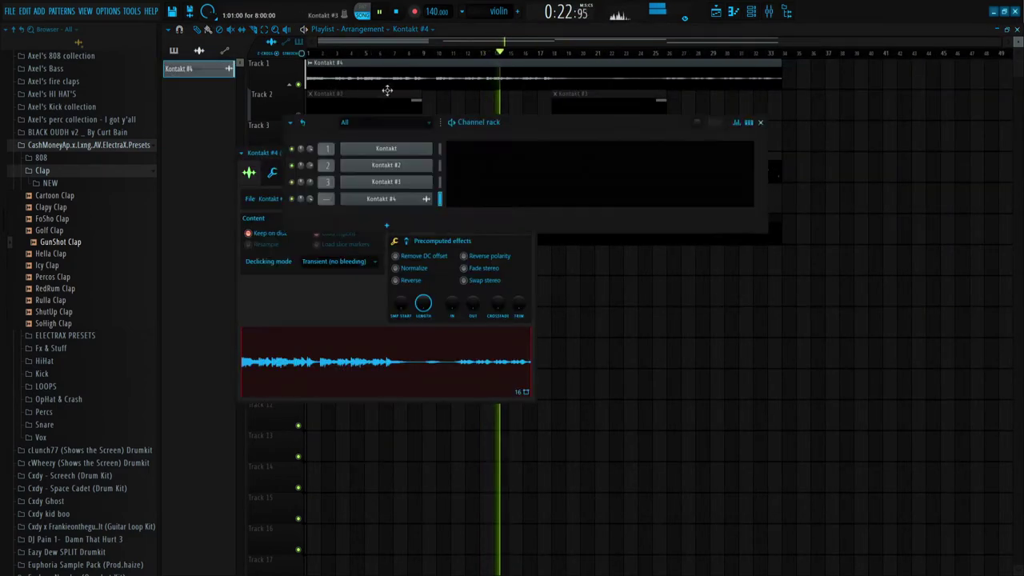
key(F6)
click(531, 153)
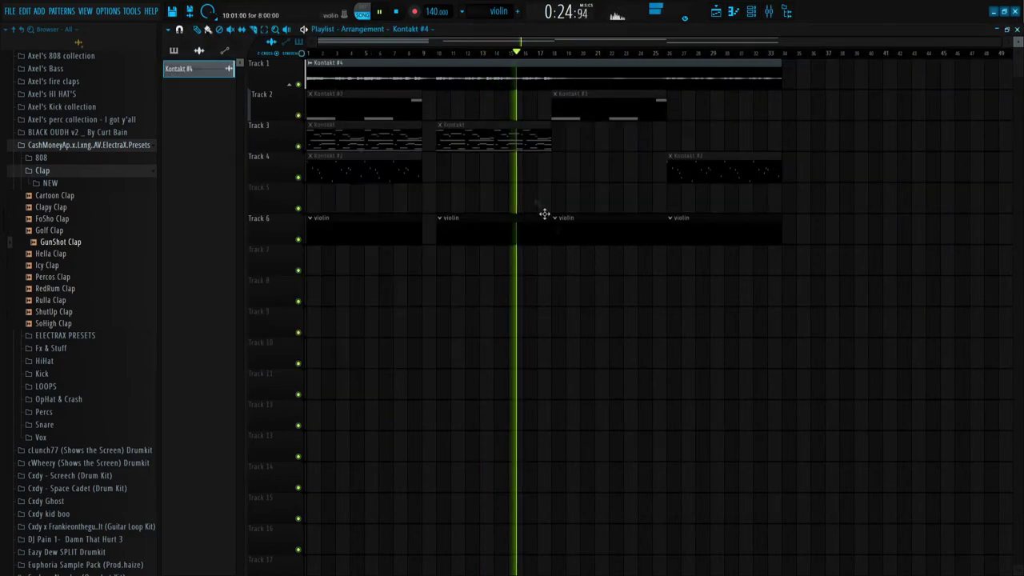
double_click(441, 86)
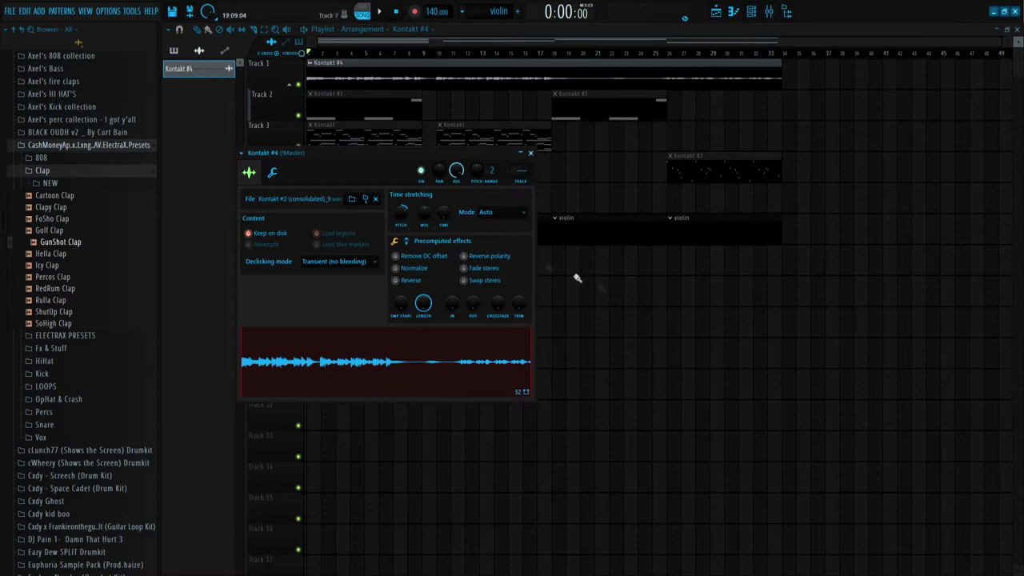
key(Escape)
key(space)
- Add another Kontakt instrument on mixer track 4 at 59% channel volume, with a one-bar A4 note at bar 1 of the violin pattern
key(F6)
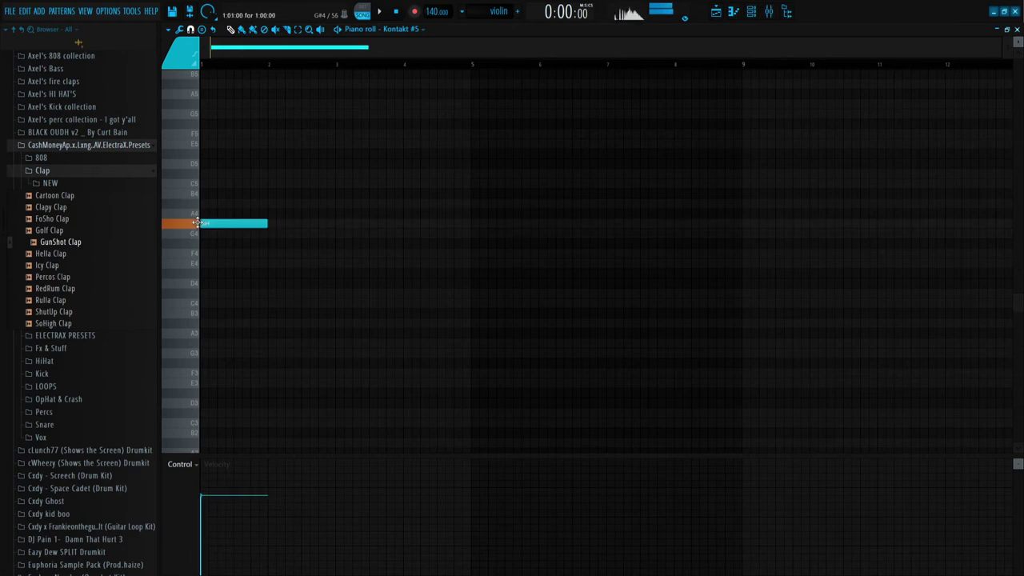
key(F6)
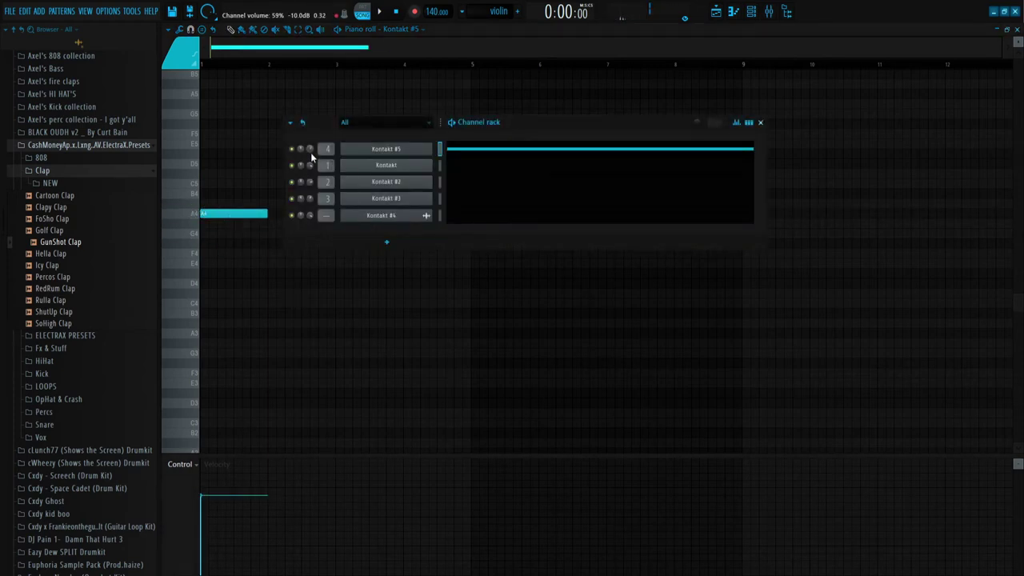
key(space)
key(F6)
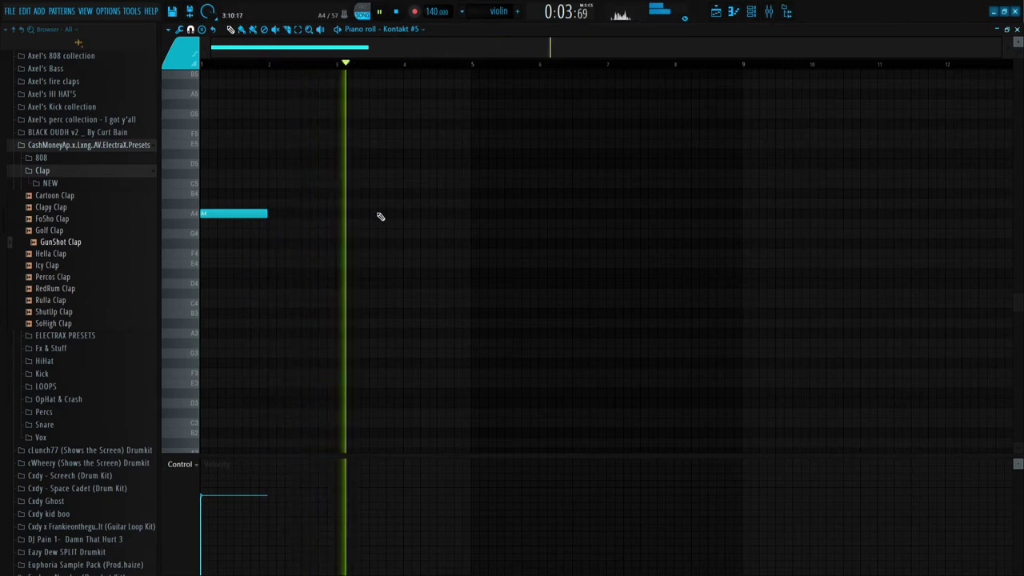
- Transpose the bar 1 violin note up one octave to A5 while auditioning it against the arrangement
scroll(424, 221, up, 5)
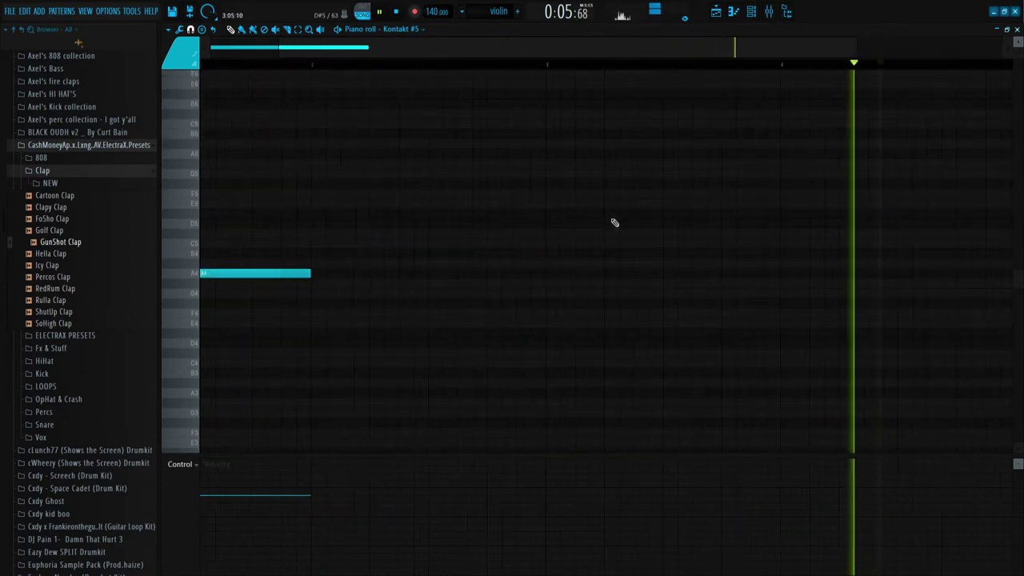
scroll(553, 230, up, 2)
scroll(553, 231, down, 4)
scroll(381, 215, up, 3)
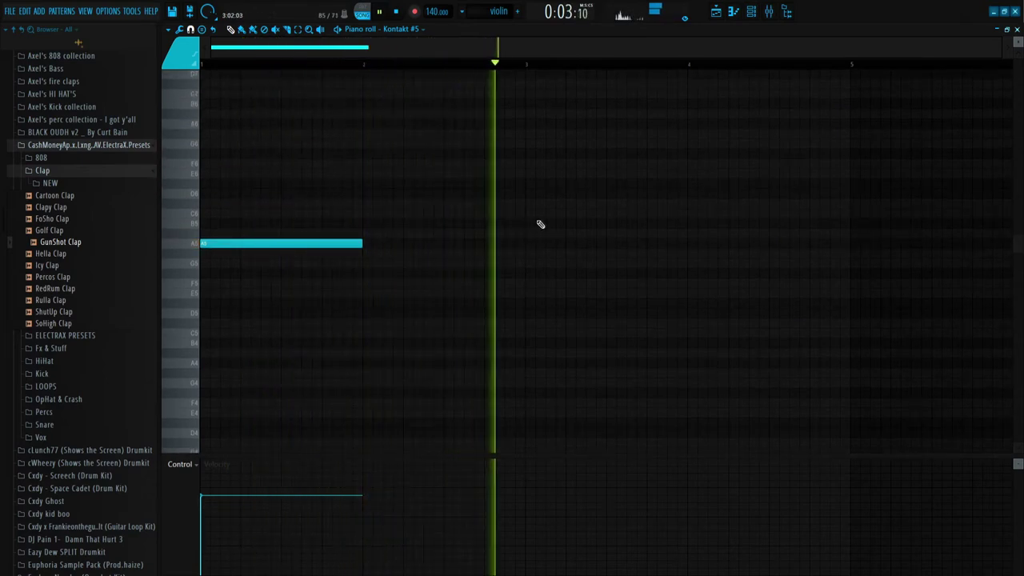
key(space)
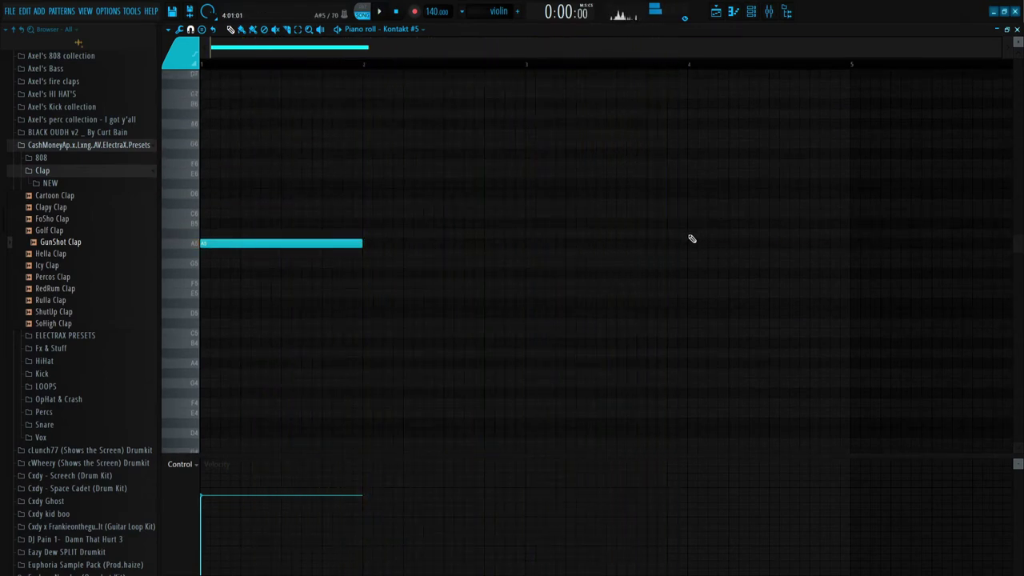
- Add a half-bar B5 note at bar 4 followed by a C6 note starting halfway through the bar
drag(692, 238, 688, 226)
click(788, 213)
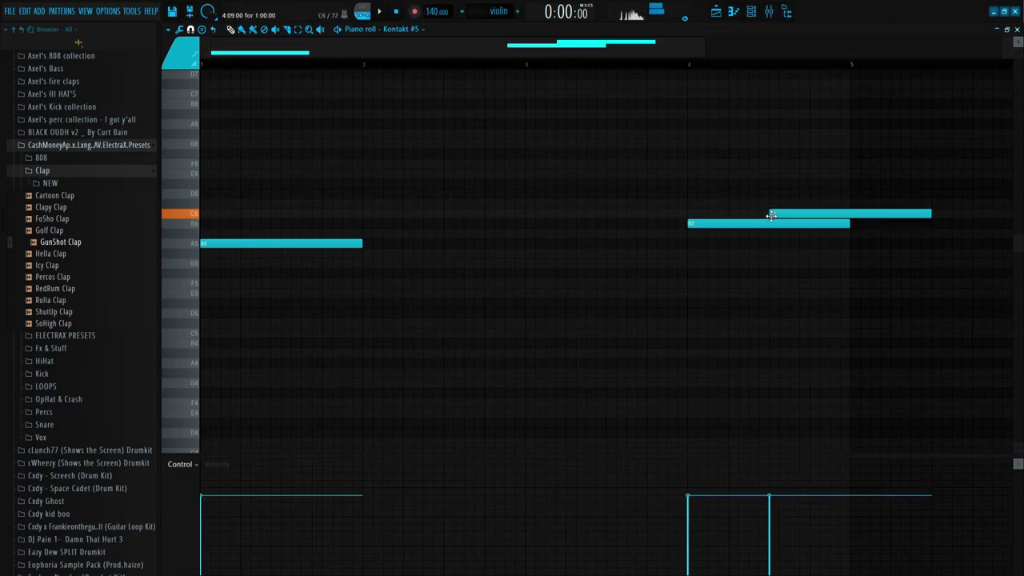
drag(786, 211, 801, 250)
scroll(851, 232, down, 1)
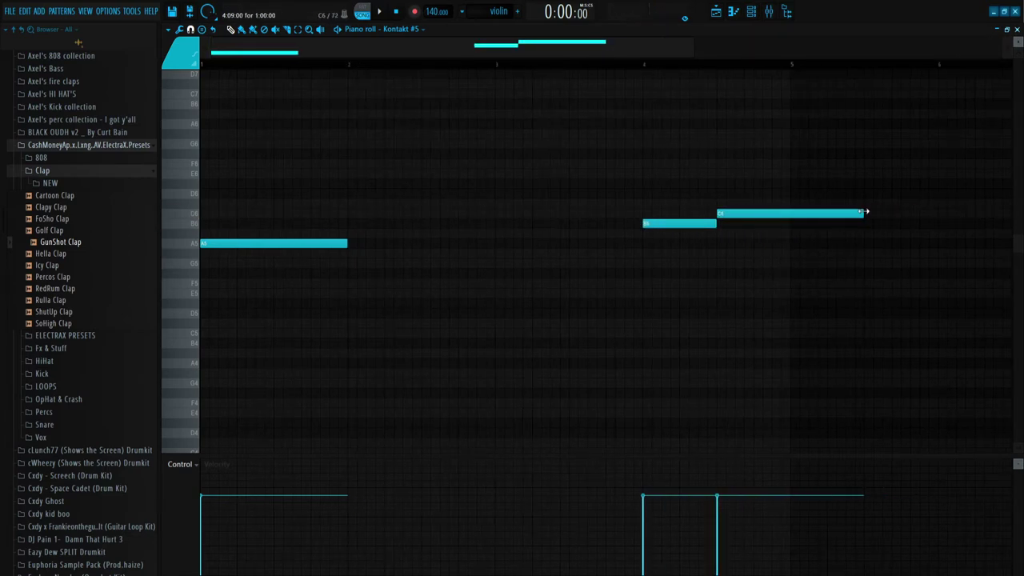
- Repeat the four-bar violin phrase from bar 5, lengthen both A5 notes to two bars, and play it back
key(ctrl+b)
scroll(720, 300, down, 3)
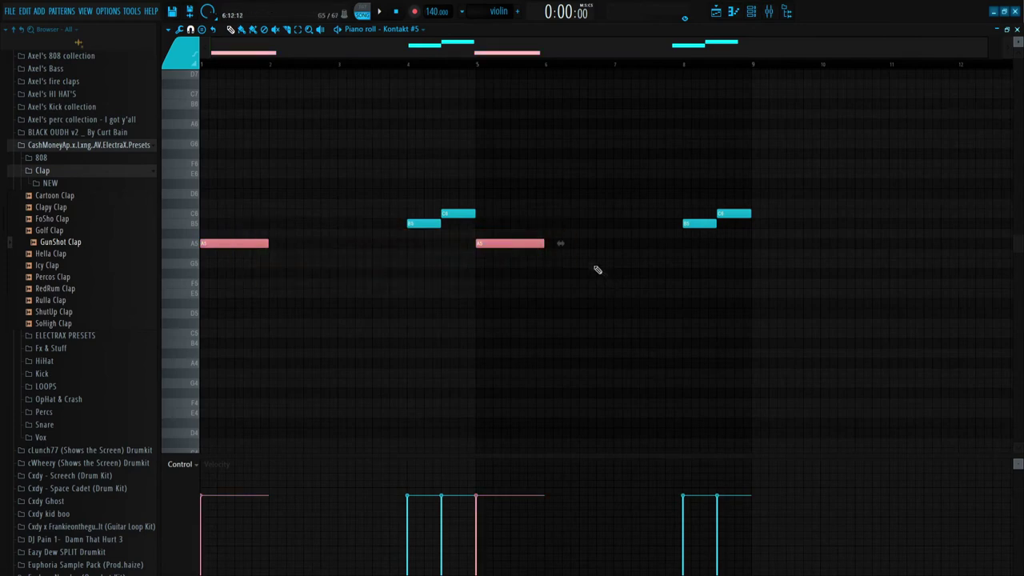
key(space)
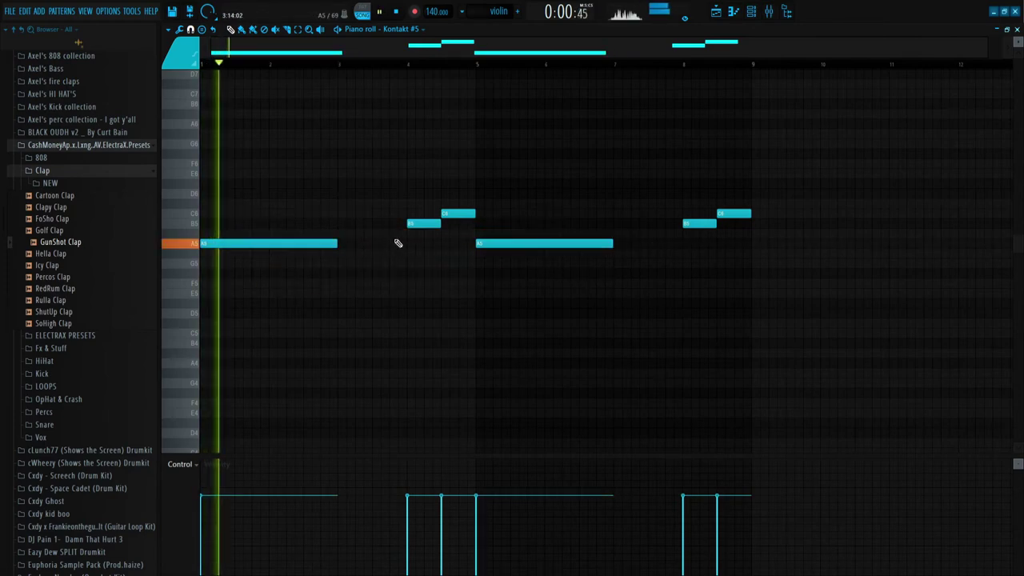
- Lower the Kontakt #5 channel volume to 26% while listening to the violin within the full arrangement
key(F6)
key(F7)
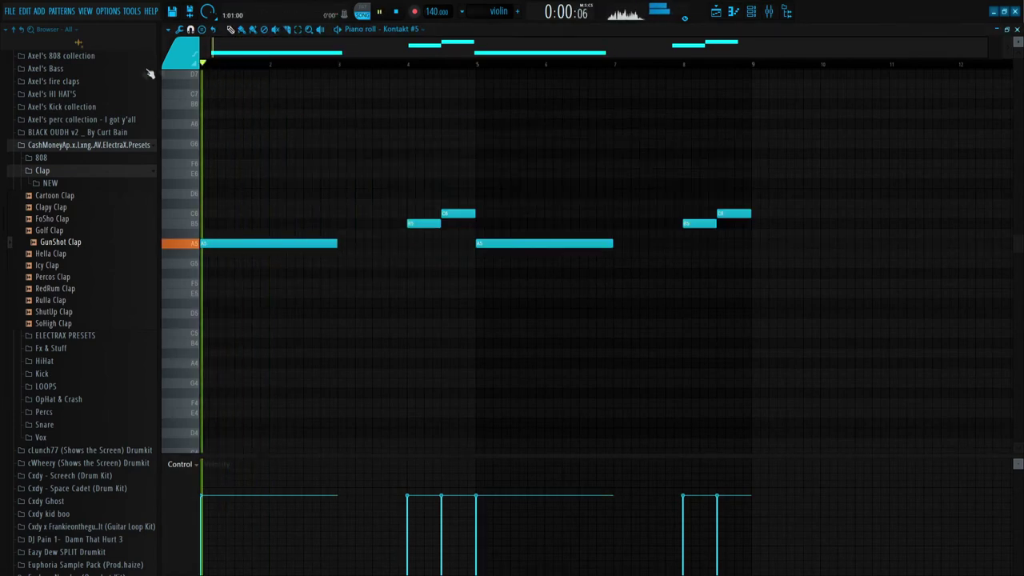
key(F7)
key(F6)
key(F6)
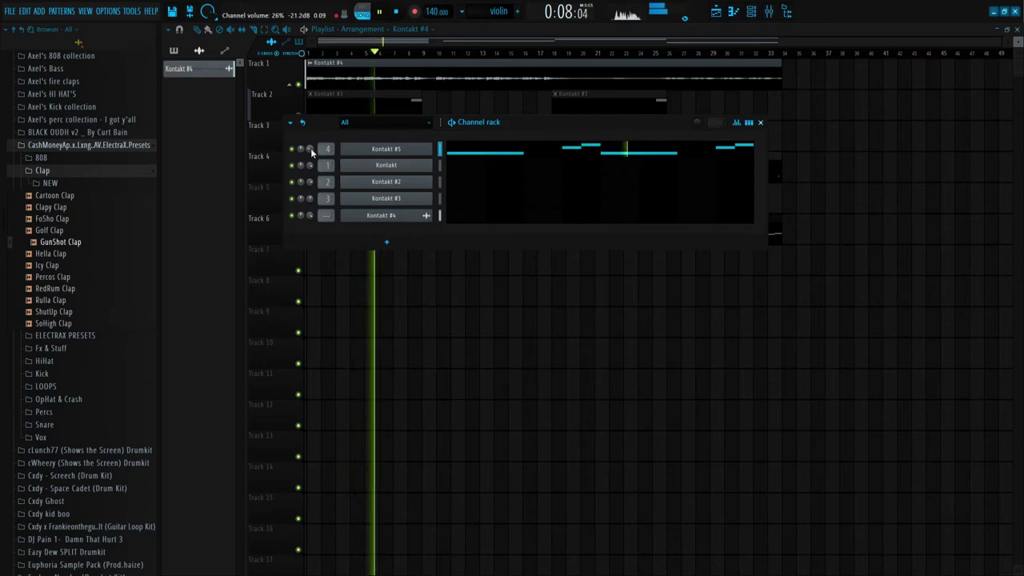
key(F6)
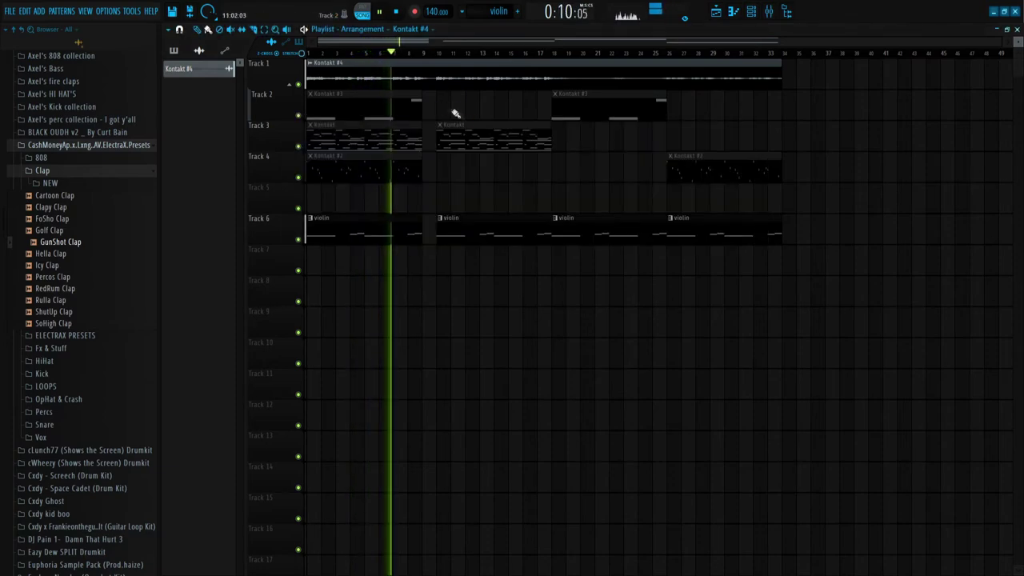
- Replace the closing notes of bar 8 with F5 at its start and E5 halfway through, adding a D5 at bar 9
key(F6)
click(619, 156)
key(space)
right_click(694, 224)
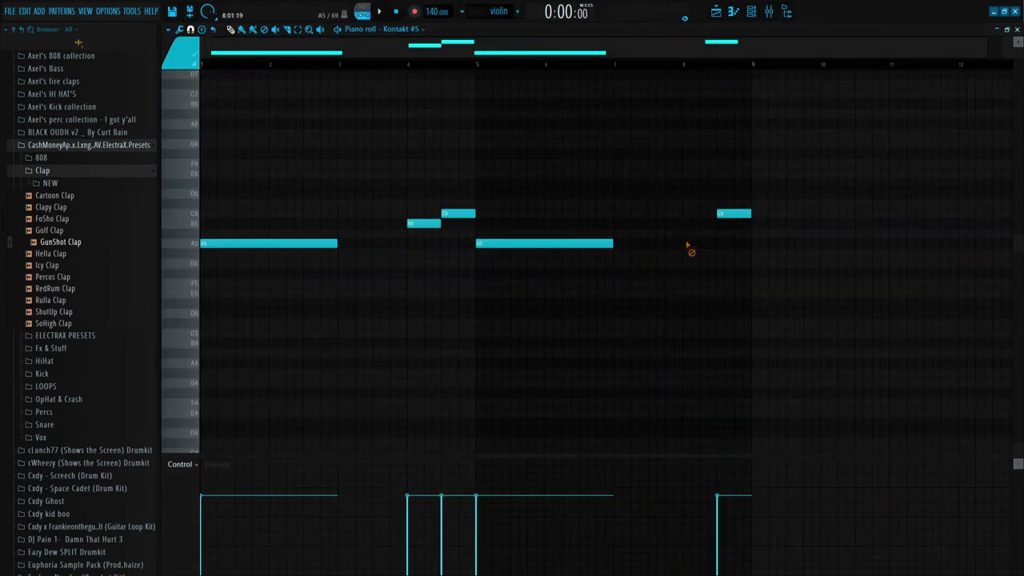
drag(690, 274, 685, 285)
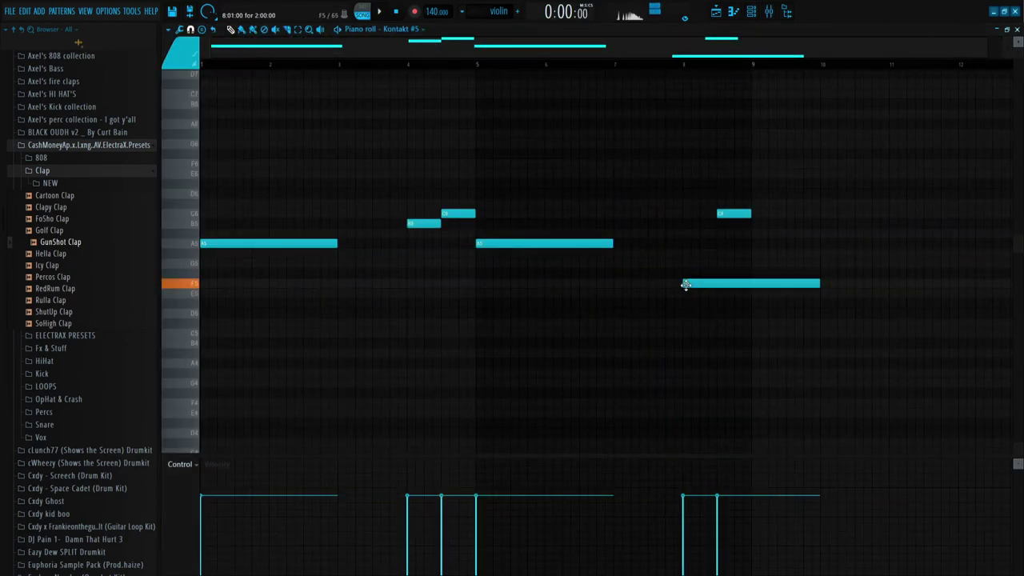
click(716, 293)
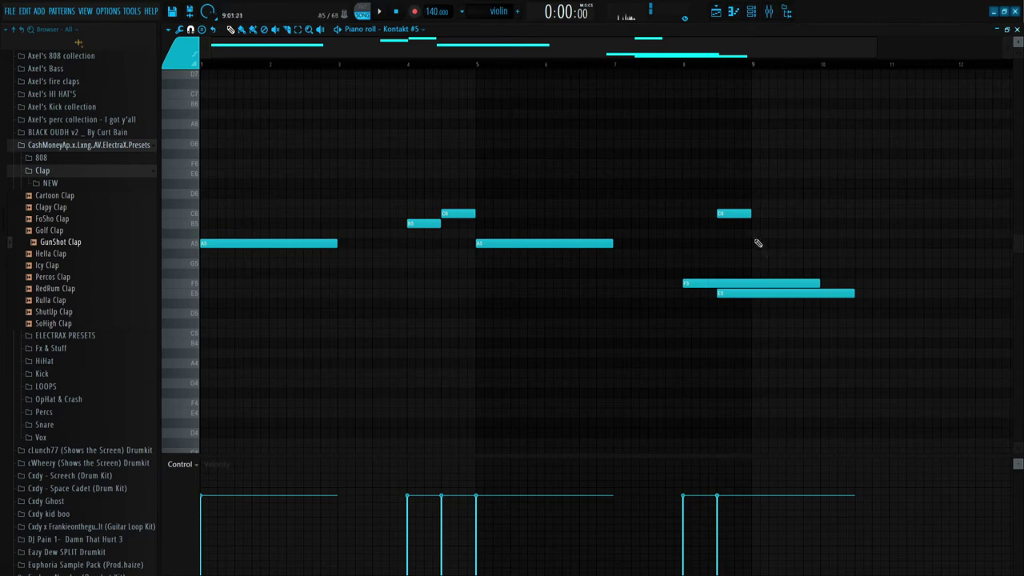
click(757, 314)
- Apply legato to the closing F5, E5 and D5 notes, and delete the D5 at bar 9
drag(733, 274, 804, 333)
key(ctrl+l)
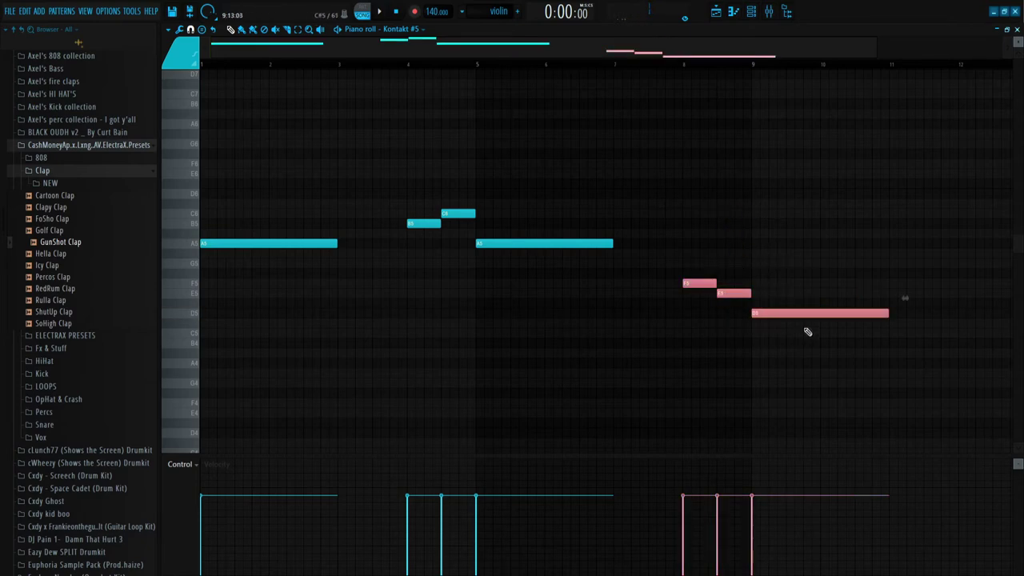
right_click(798, 315)
key(ctrl+d)
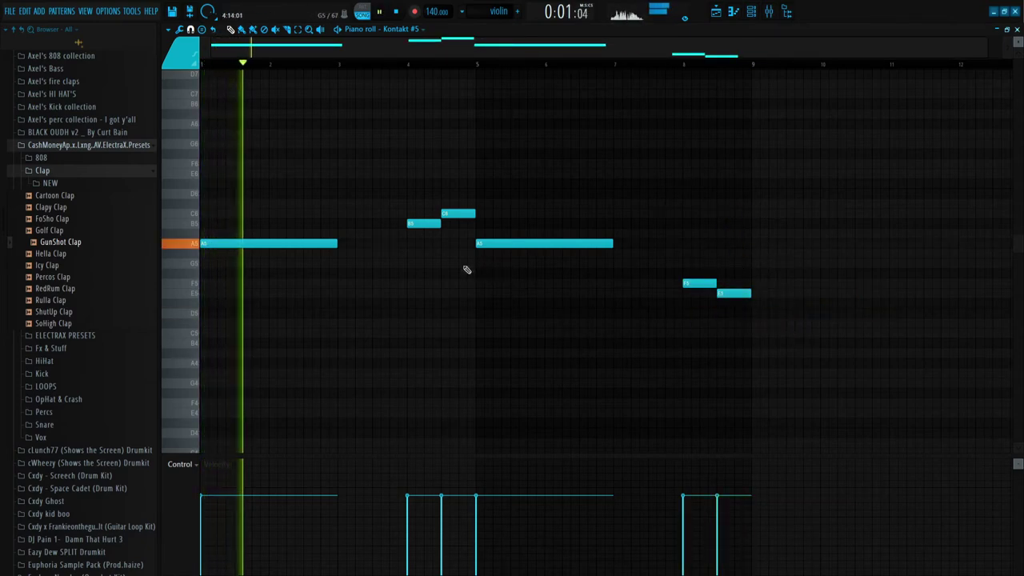
- Reduce the Kontakt #5 channel volume to 16%, and set mixer Insert 4 to 91% volume with its panning to the right
key(F6)
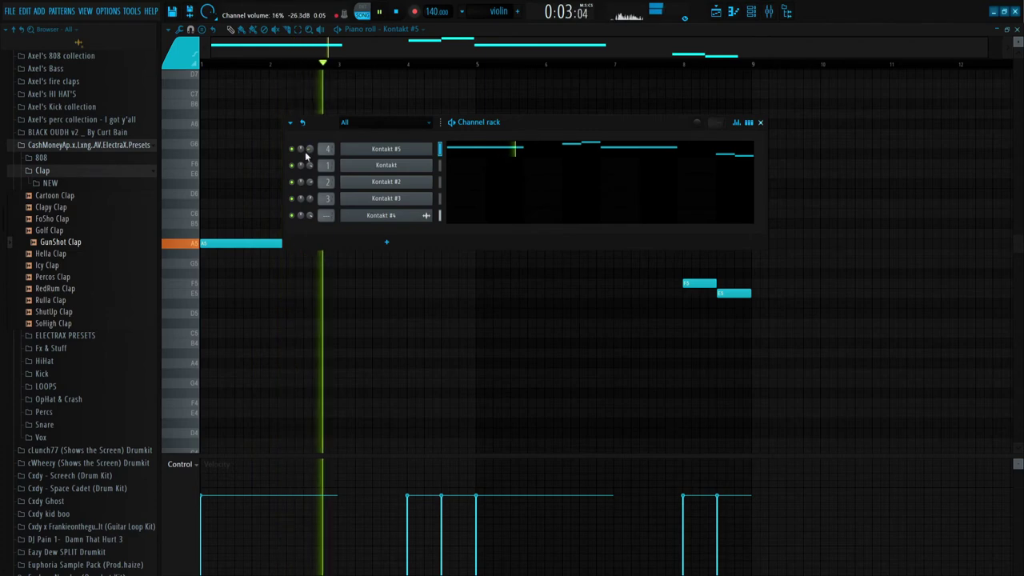
key(F9)
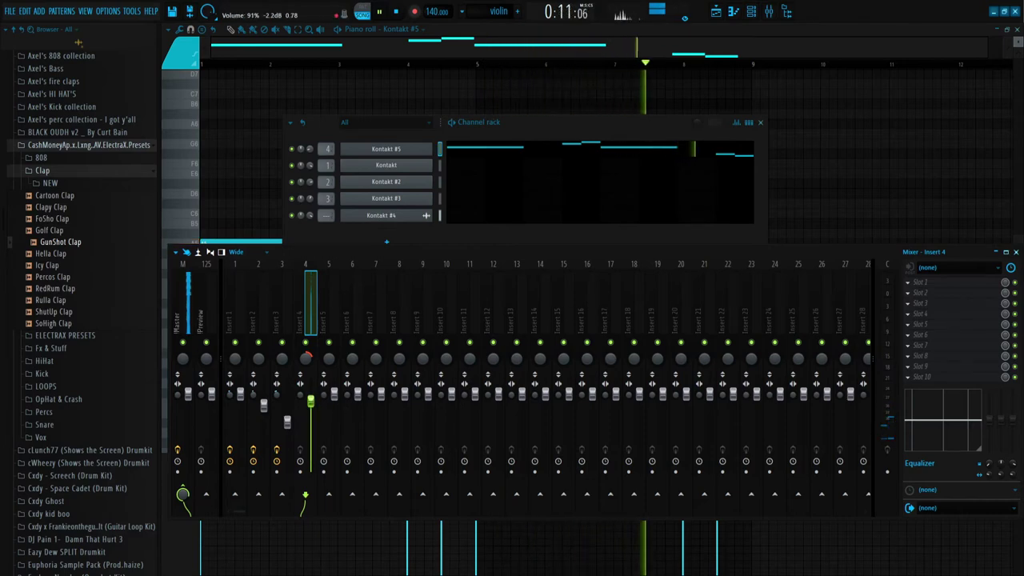
key(F7)
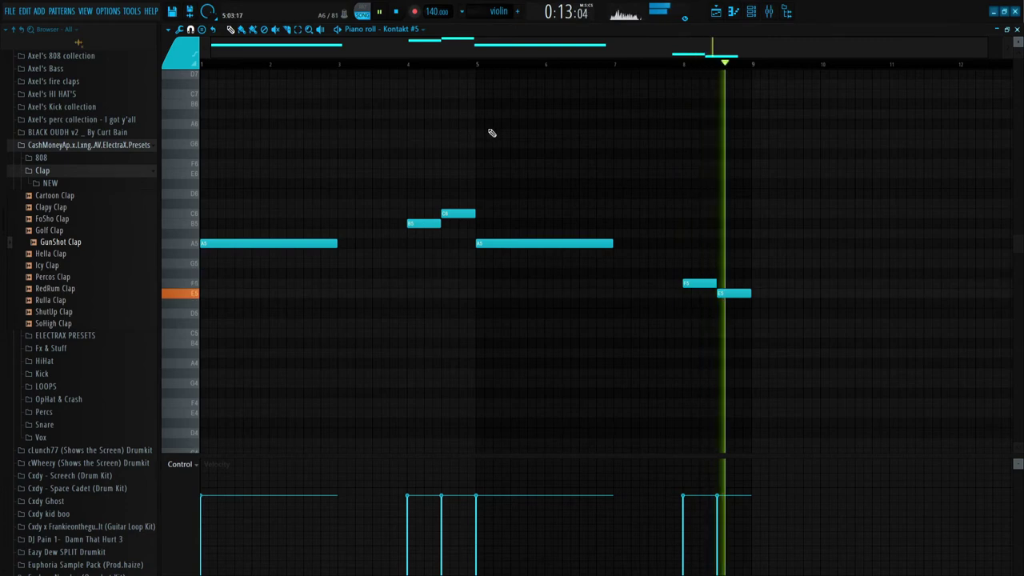
- Consolidate bars 1 to 41 of the arrangement into one audio clip on Track 1 and load it into a new Fruity Slicer channel
key(F7)
key(F12)
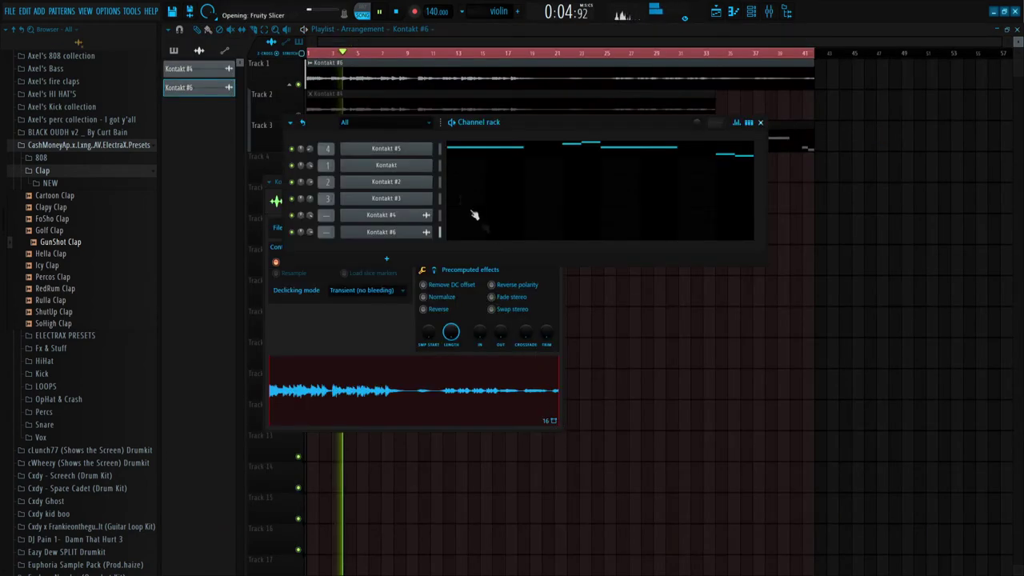
double_click(410, 78)
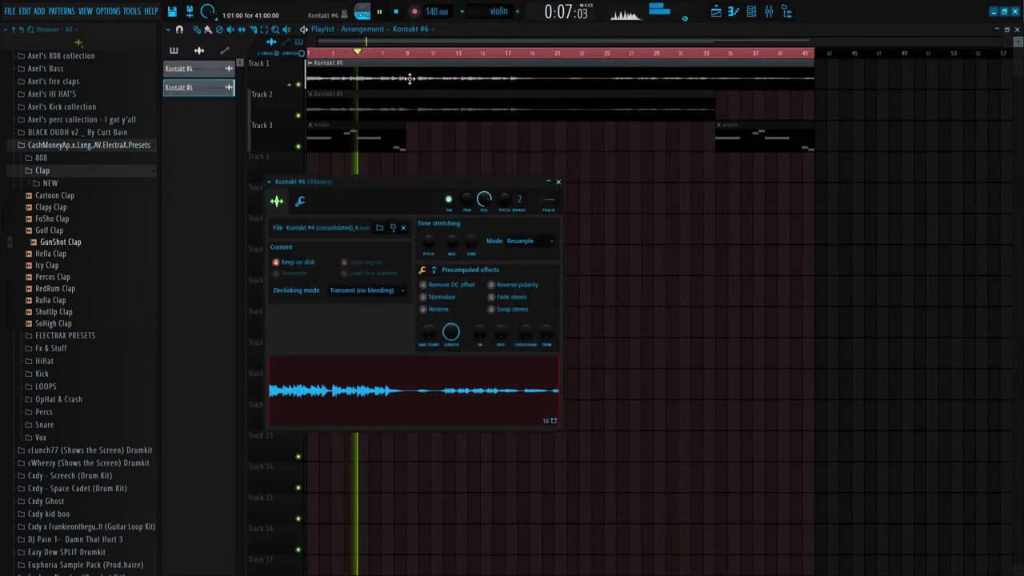
key(F6)
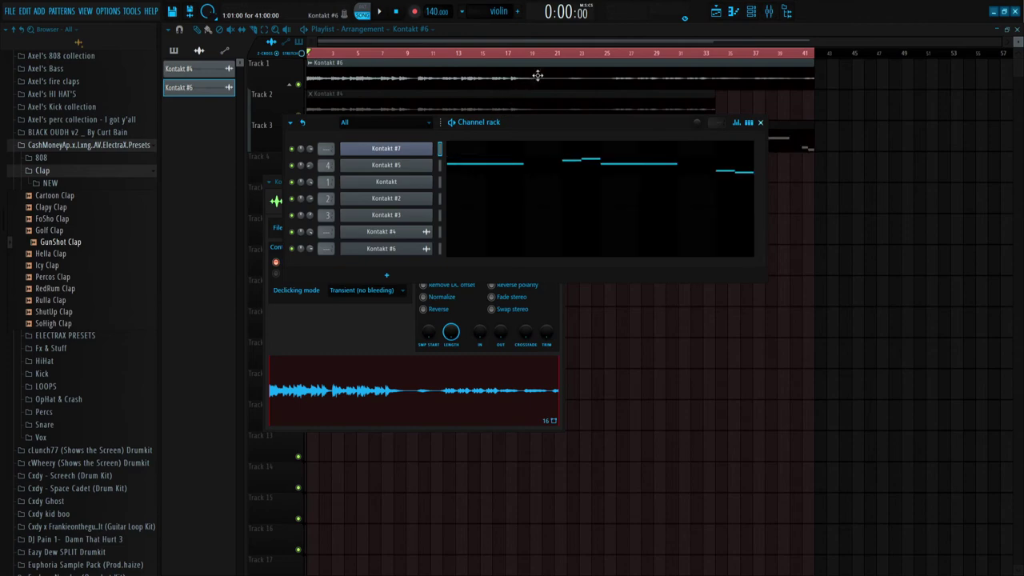
- Replace Track 1's Kontakt #6 clip with a new pattern of pasted Kontakt #7 slice notes, placed at bar 1 of Track 4
click(517, 12)
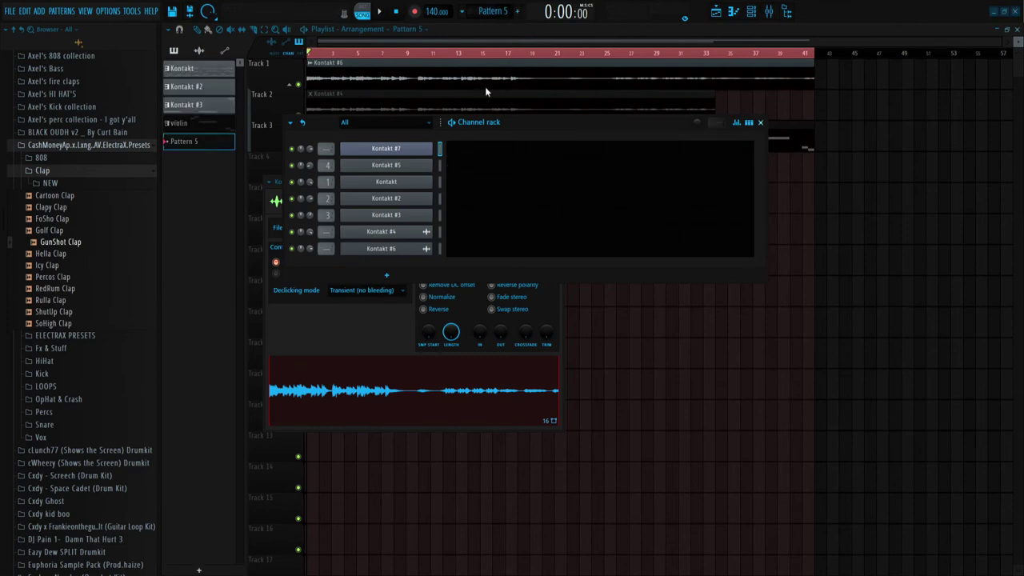
key(ctrl+v)
drag(620, 323, 263, 180)
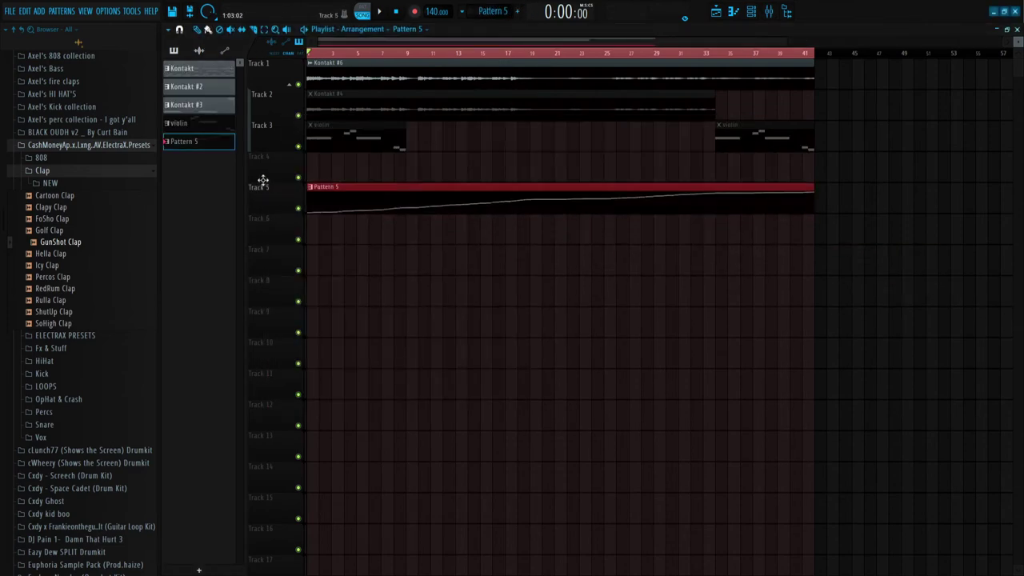
drag(342, 193, 340, 161)
right_click(327, 74)
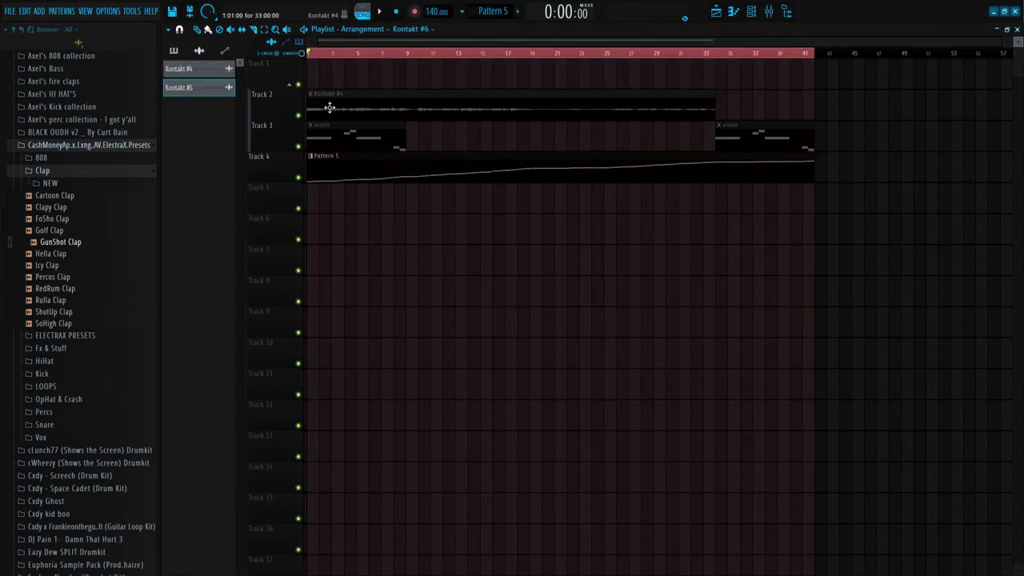
- Open Kontakt #7's Fruity Slicer, slice the sample by beat, and set the slices' fade in to 20 ms
key(F6)
click(390, 152)
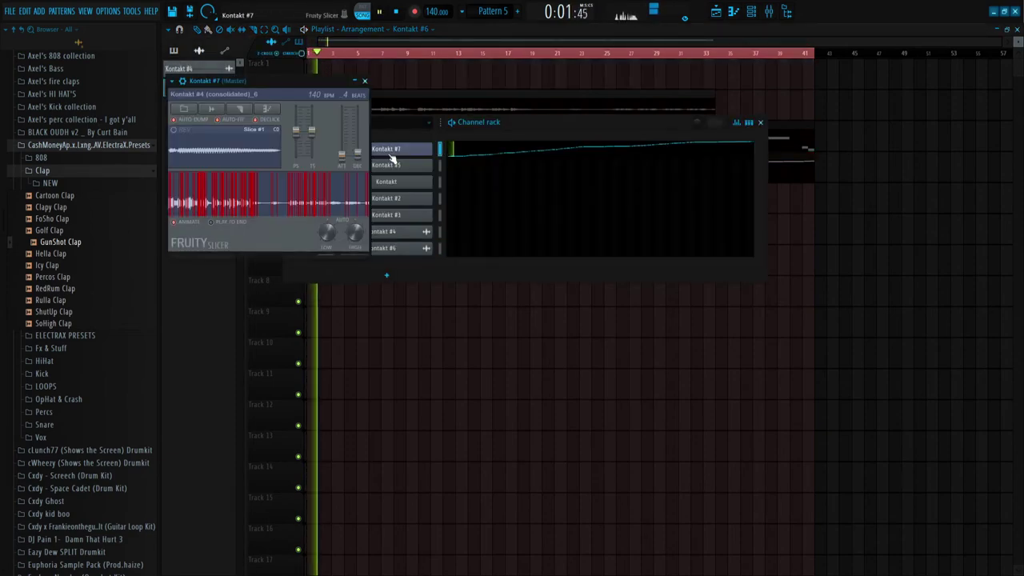
click(240, 110)
click(256, 222)
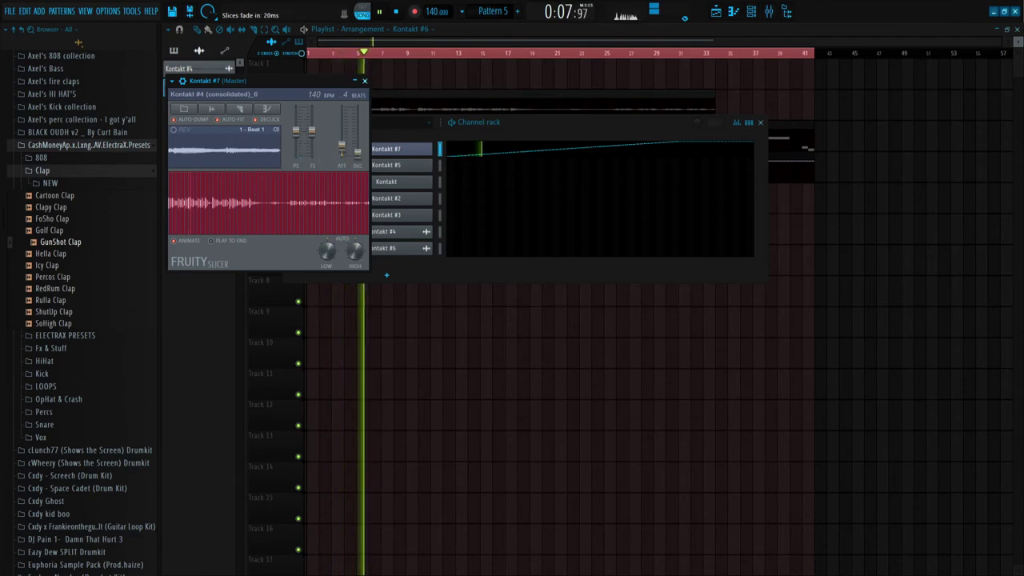
- Raise the slices' decay (fade out) in Kontakt #7's Fruity Slicer
drag(358, 159, 343, 146)
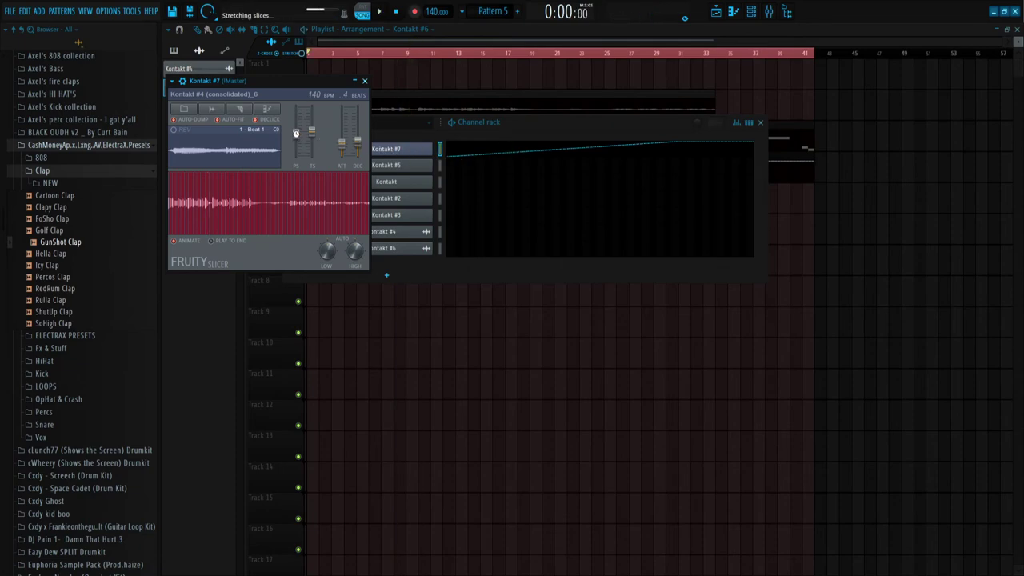
- Delete all the repeated Beat 164 notes from bar 32 onward in Kontakt #7's piano roll
click(454, 162)
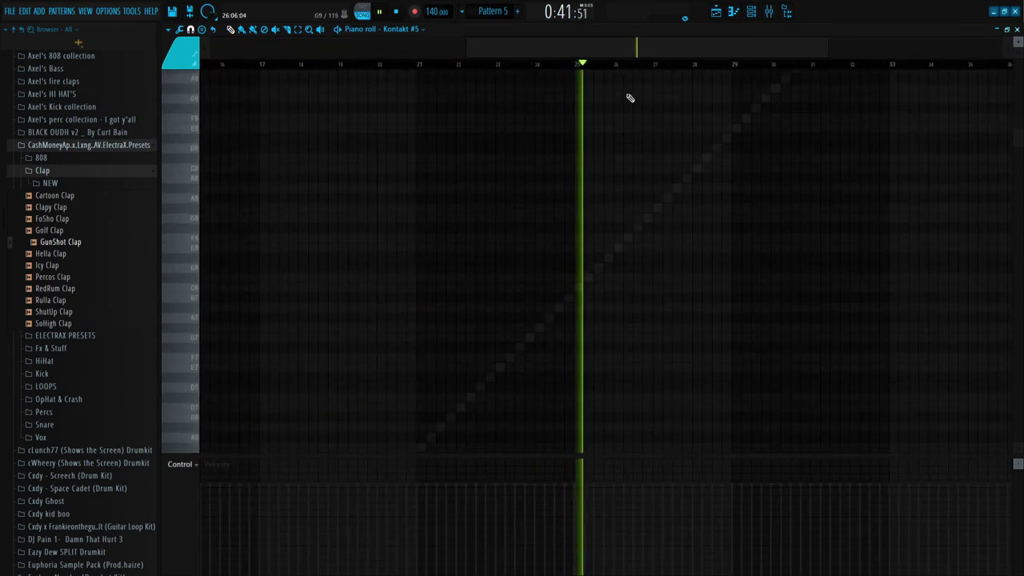
key(F7)
click(624, 99)
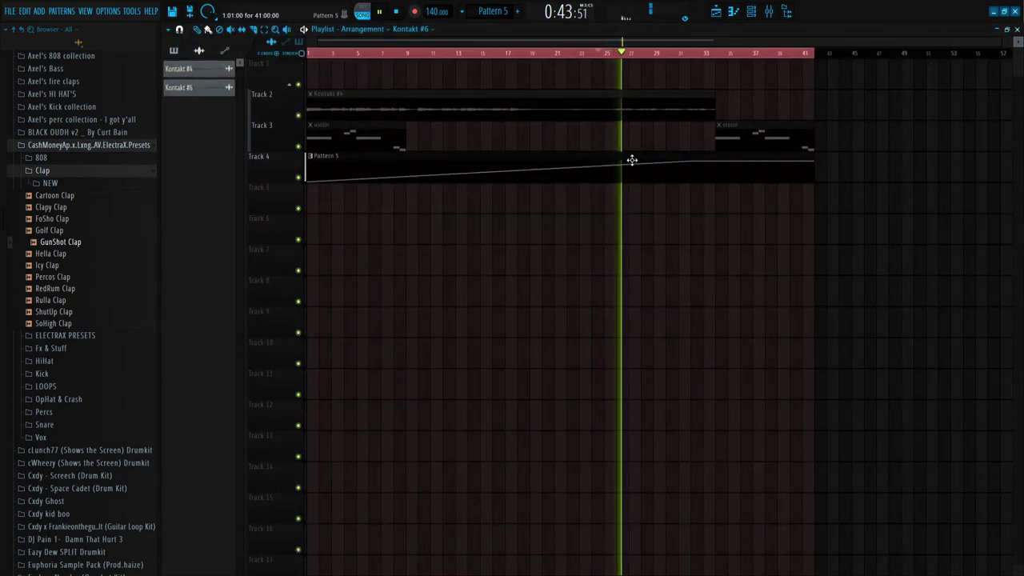
key(F7)
scroll(641, 163, down, 12)
scroll(744, 149, up, 10)
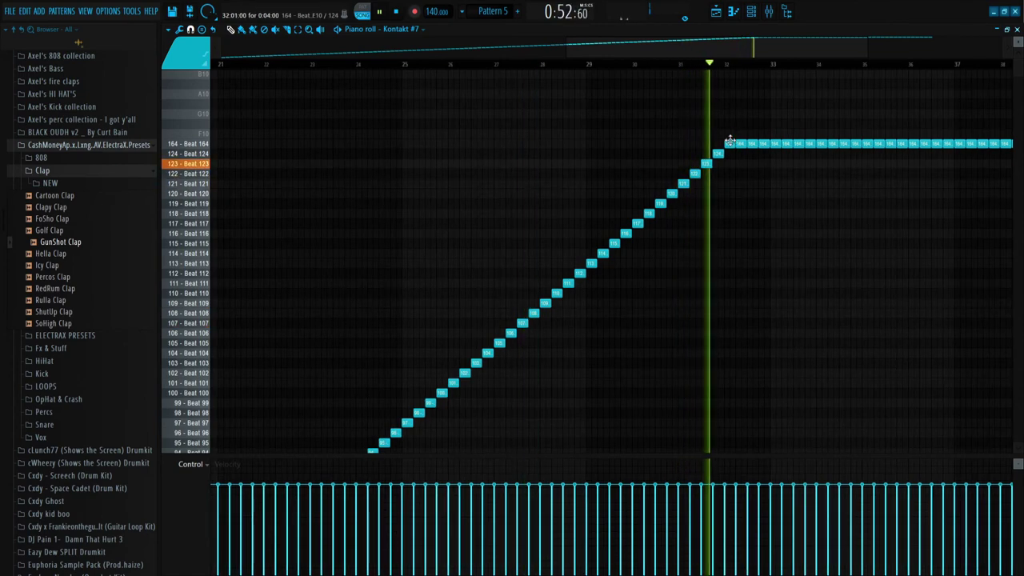
scroll(865, 167, down, 3)
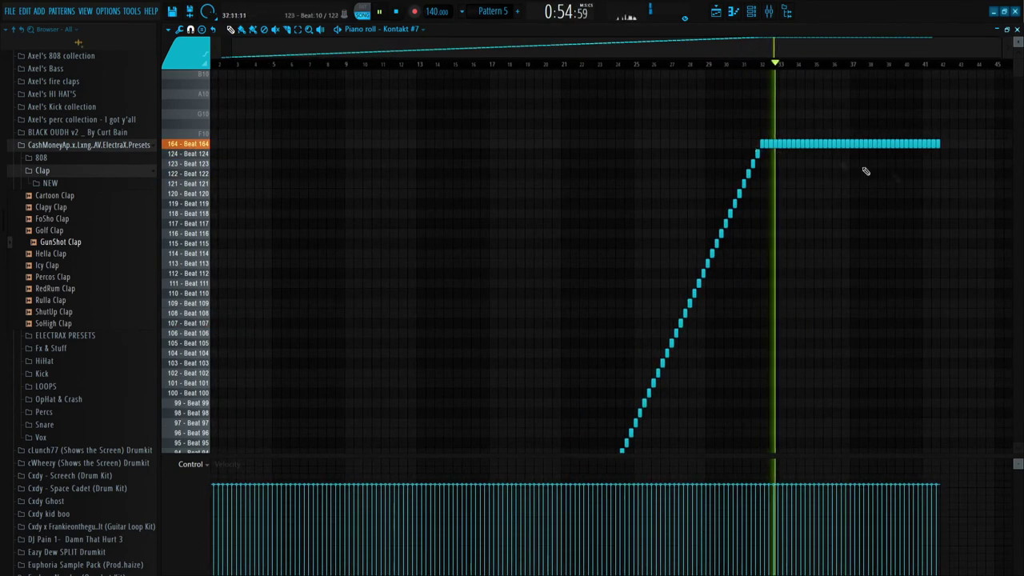
drag(1006, 206, 768, 107)
key(Delete)
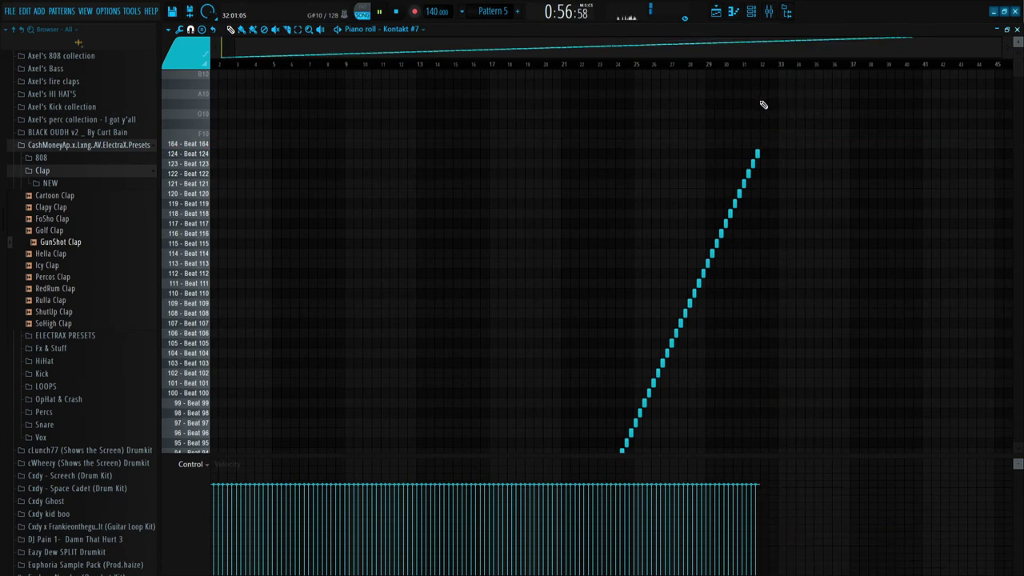
- Return to the playlist and play the arrangement from the start to check the shortened slice pattern on Track 4
key(F7)
key(F6)
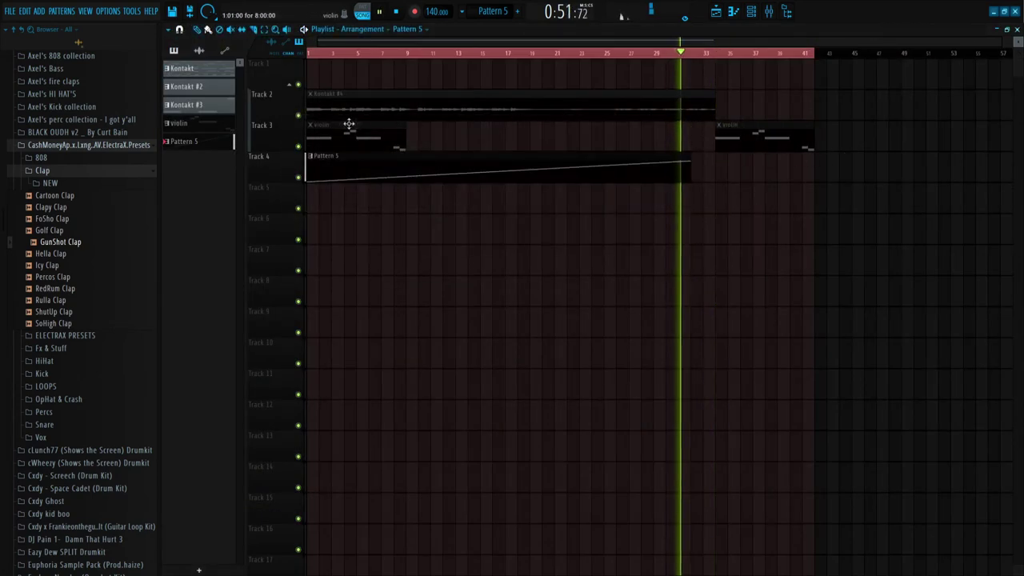
key(space)
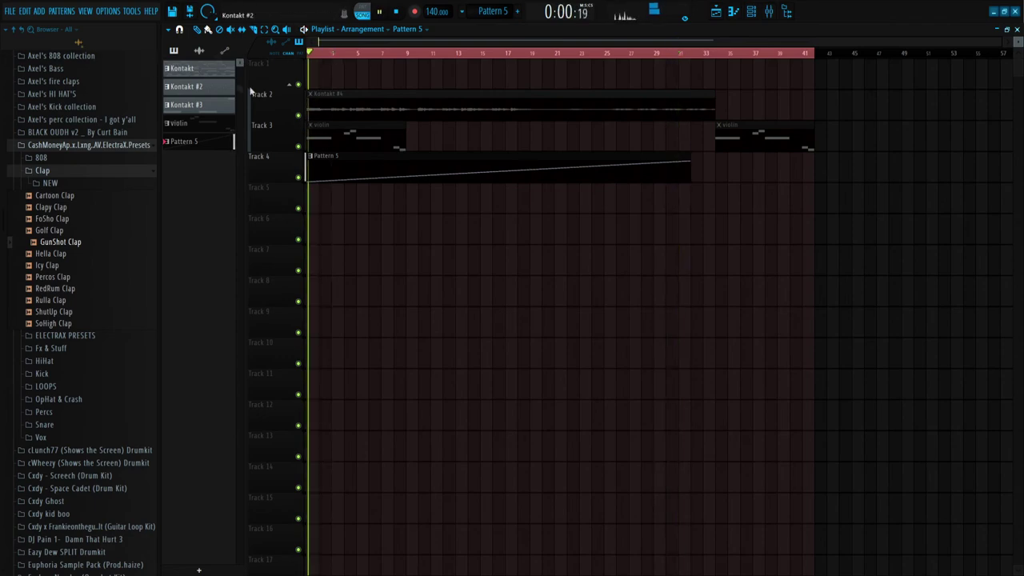
key(F9)
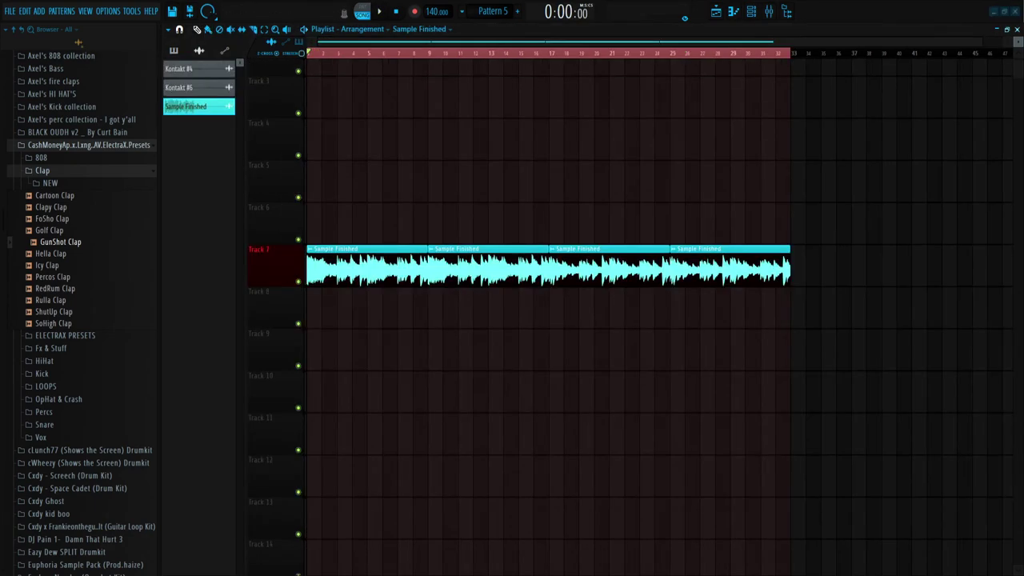